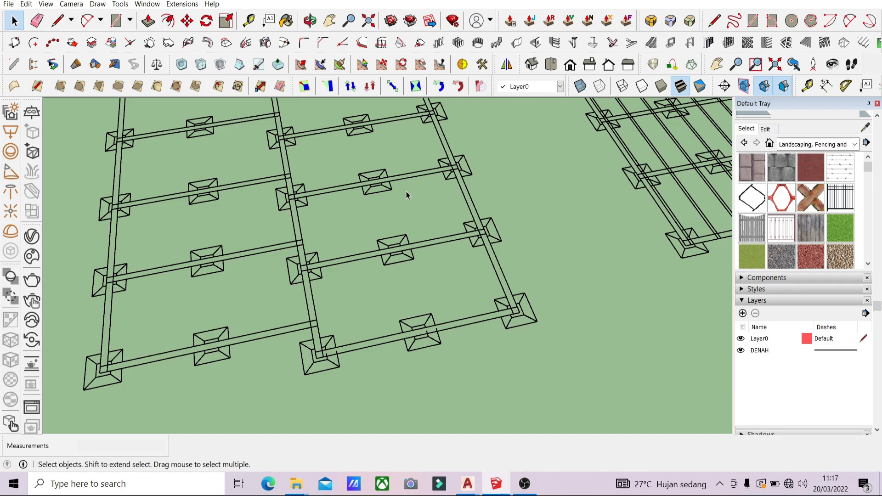
# Draw a 50 × 50 cm rectangle over the outer outline of the middle footing on the plan's near edge.
pyautogui.scroll(-1, 390, 200)
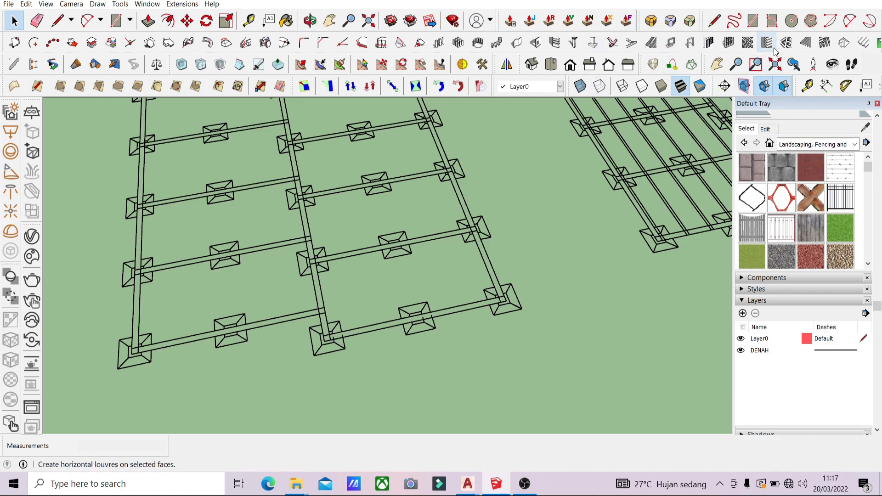
pyautogui.click(753, 23)
pyautogui.scroll(5, 309, 349)
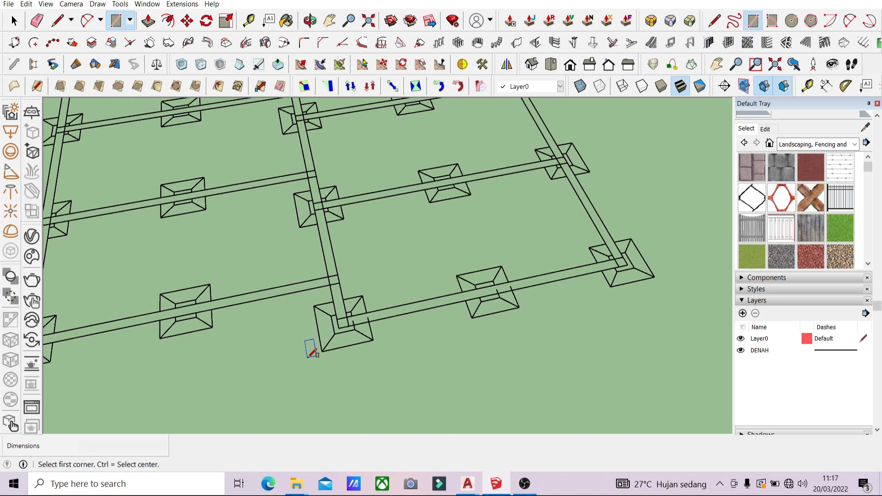
pyautogui.click(314, 295)
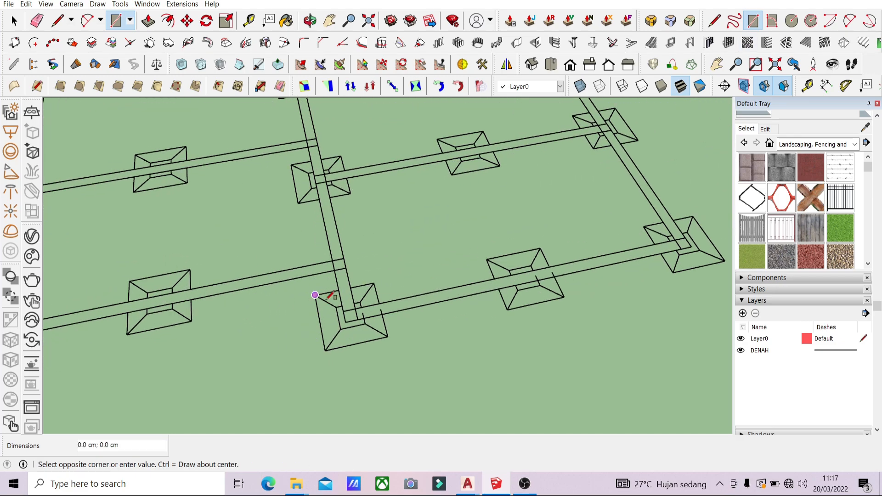
pyautogui.click(388, 337)
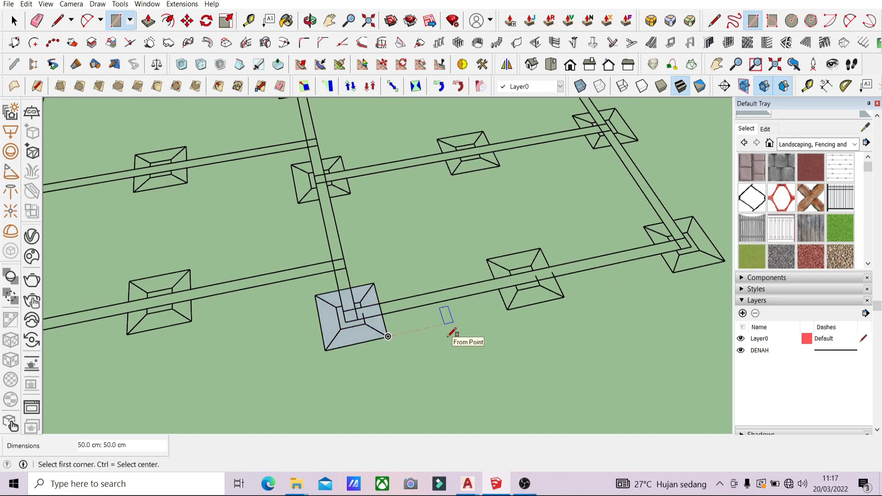
# Push/Pull the 50 × 50 cm footing face up by 5 cm to form a base slab.
pyautogui.press('p')
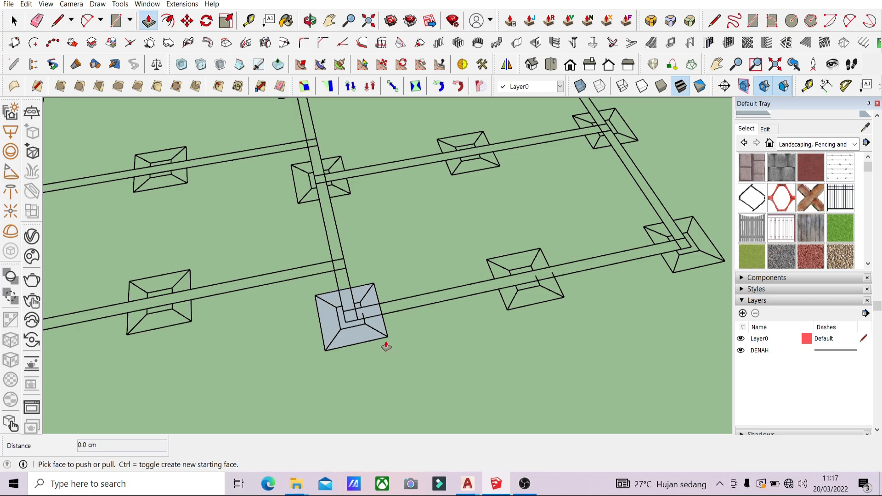
pyautogui.click(371, 341)
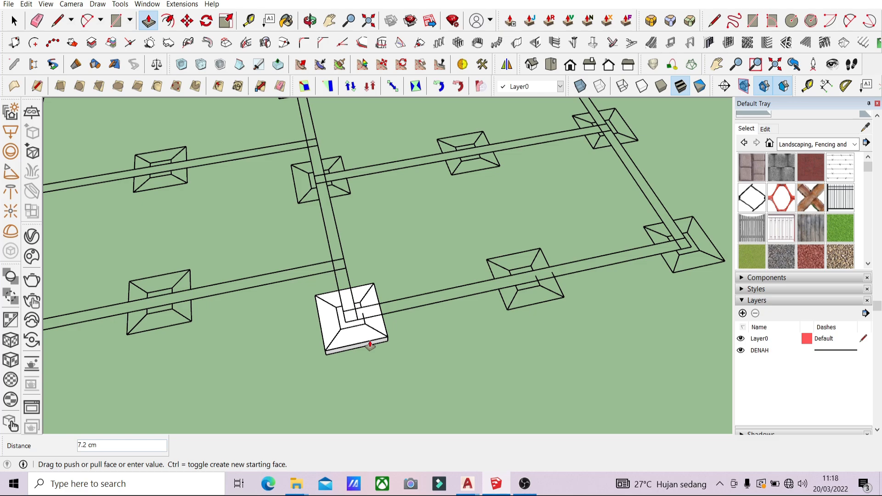
pyautogui.write('5')
pyautogui.press('Return')
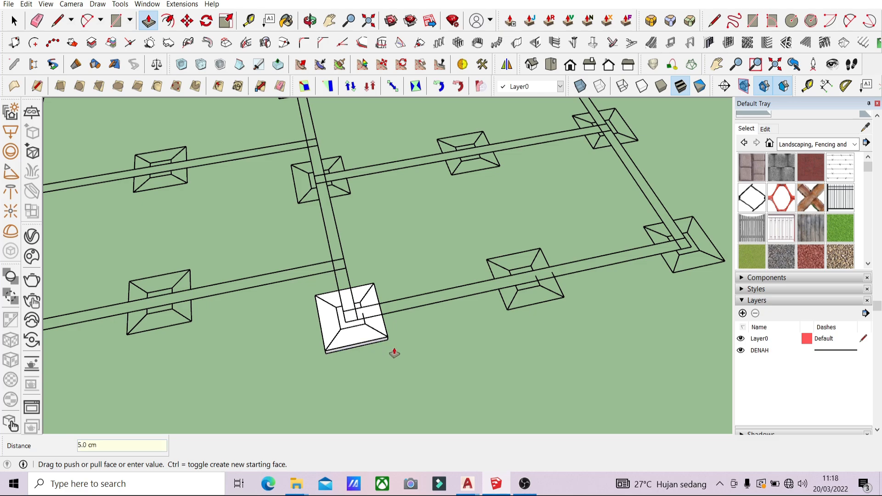
pyautogui.press('space')
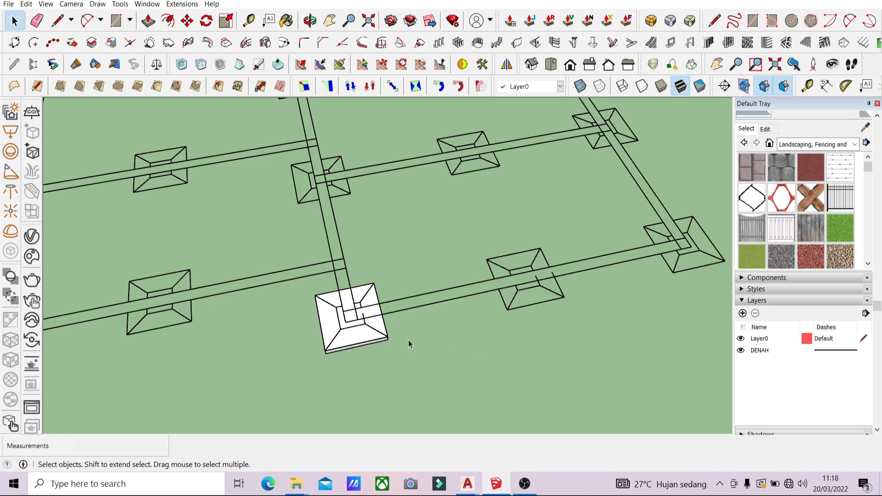
# Make the 5 cm footing slab, with its faces and edges, into a group.
pyautogui.click(366, 343)
pyautogui.rightClick(367, 342)
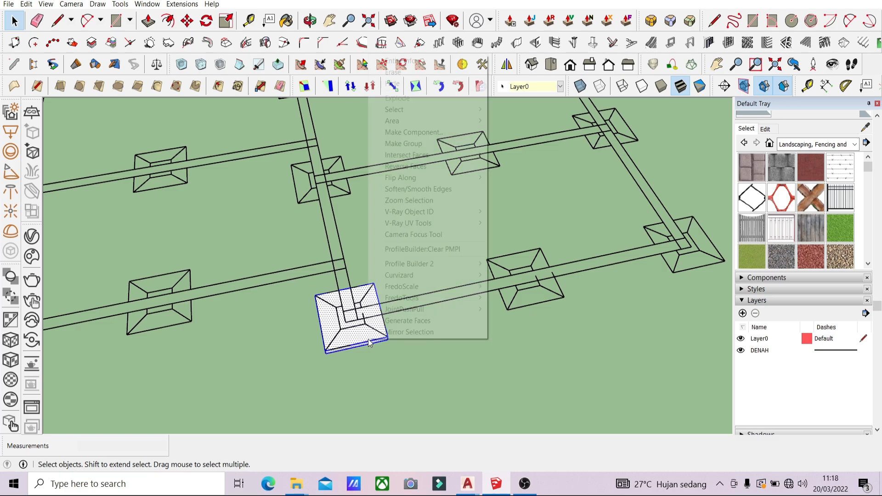
pyautogui.click(431, 143)
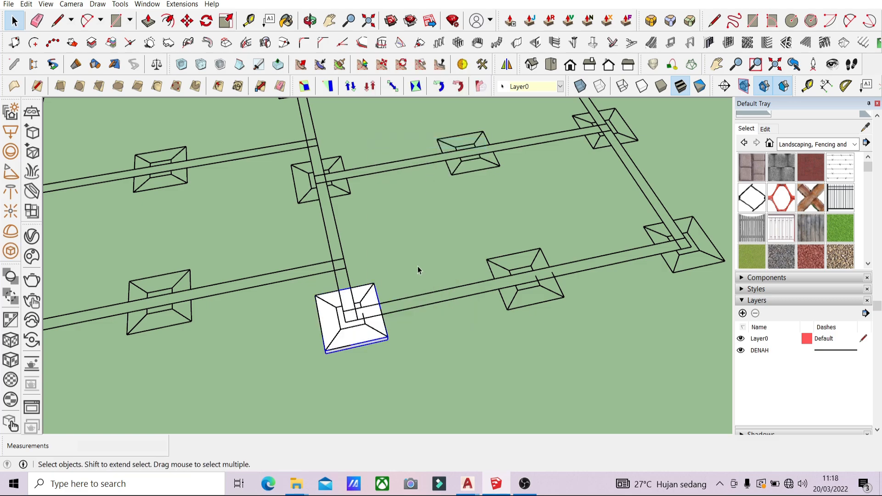
# Draw a 20 × 20 cm rectangle over the inner square of the same footing's outline.
pyautogui.scroll(4, 394, 363)
pyautogui.scroll(1, 349, 338)
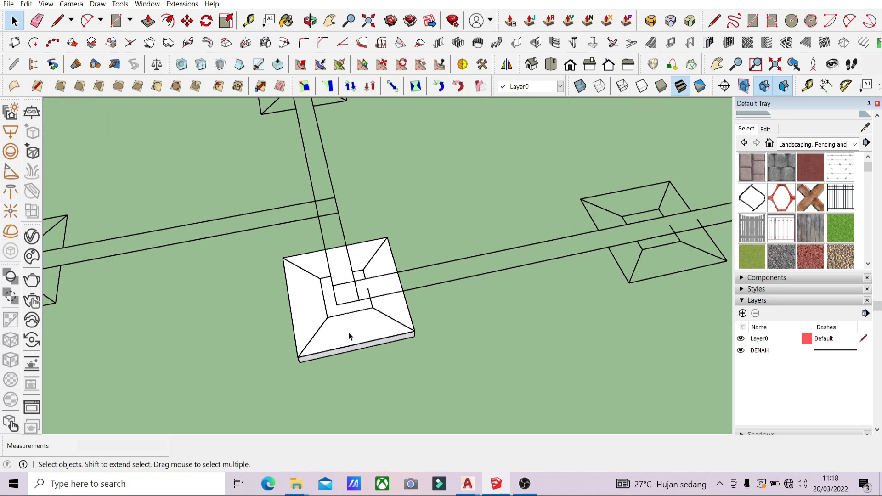
pyautogui.press('r')
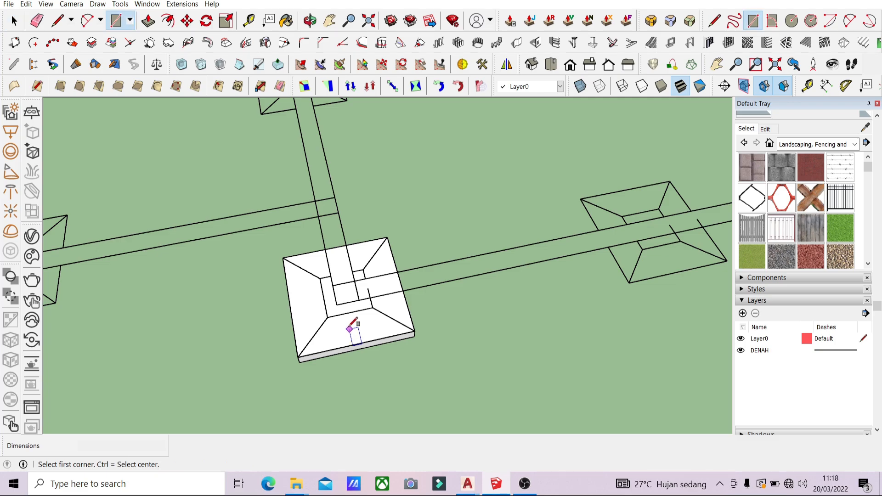
pyautogui.click(320, 278)
pyautogui.click(372, 307)
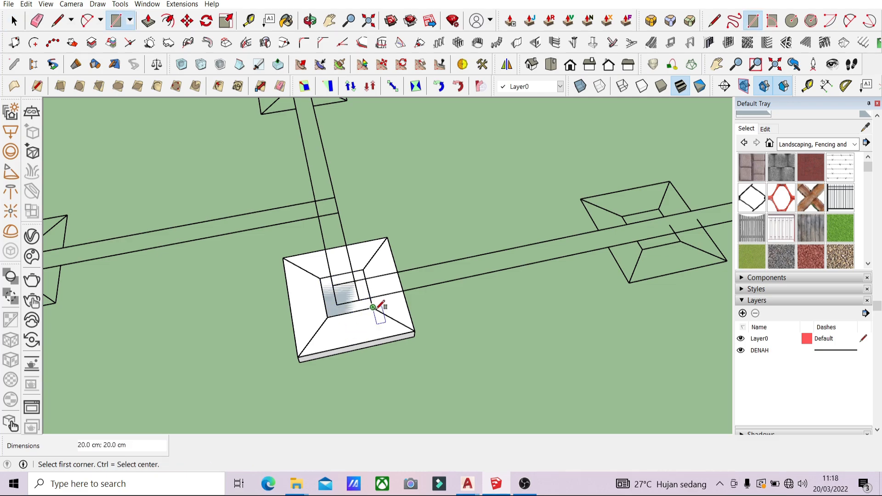
pyautogui.press('space')
pyautogui.press('m')
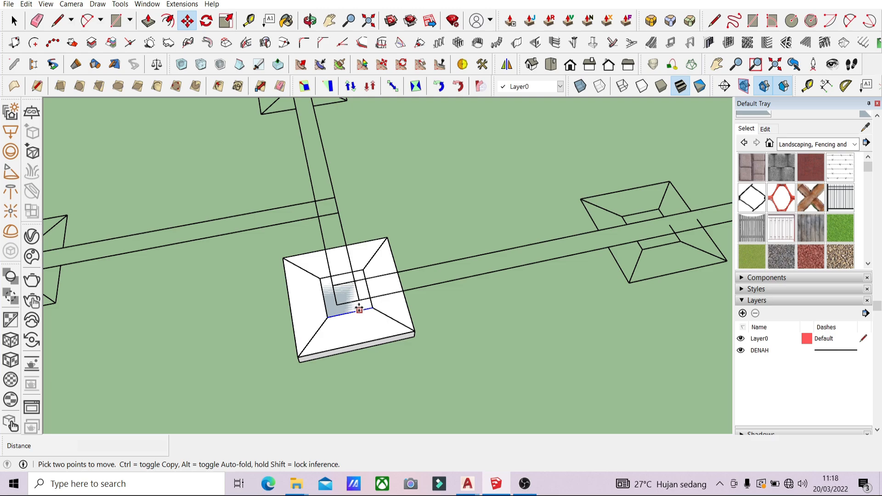
pyautogui.moveTo(407, 344)
pyautogui.mouseDown(button='middle')
pyautogui.moveTo(394, 252)
pyautogui.moveTo(404, 348)
pyautogui.mouseUp(button='middle')
pyautogui.click(418, 337)
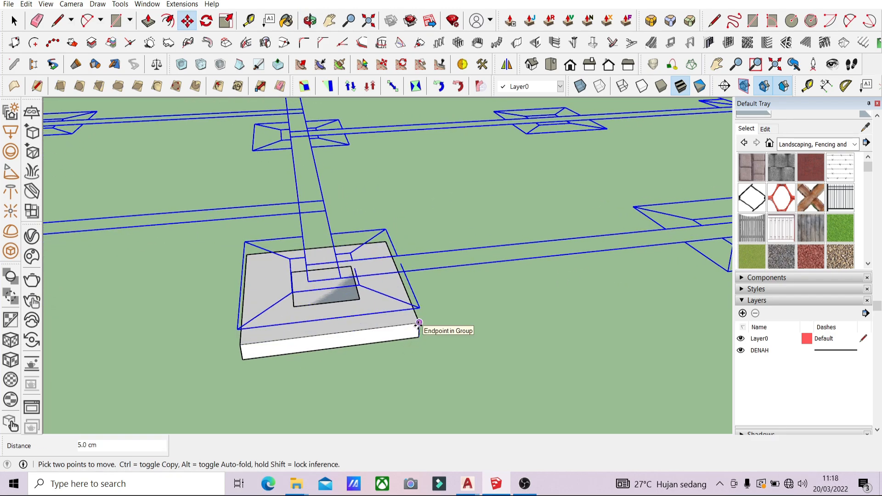
pyautogui.press('Escape')
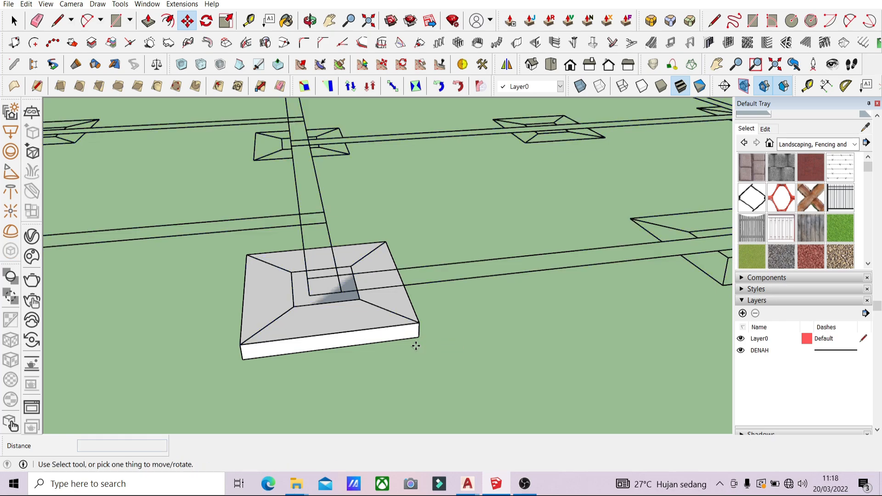
# Move the inner 20 × 20 cm square, with its edges, straight up by 50 cm.
pyautogui.press('space')
pyautogui.scroll(2, 316, 294)
pyautogui.click(299, 299)
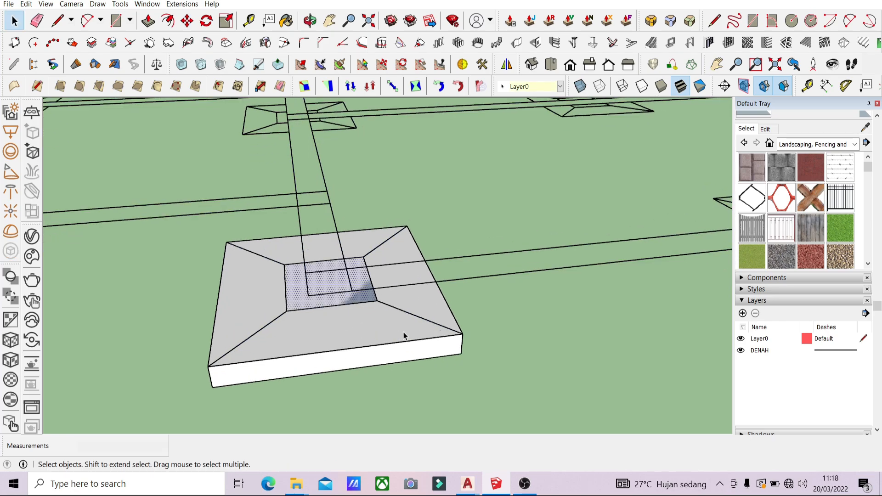
pyautogui.tripleClick(289, 297)
pyautogui.doubleClick(296, 300)
pyautogui.press('m')
pyautogui.click(461, 354)
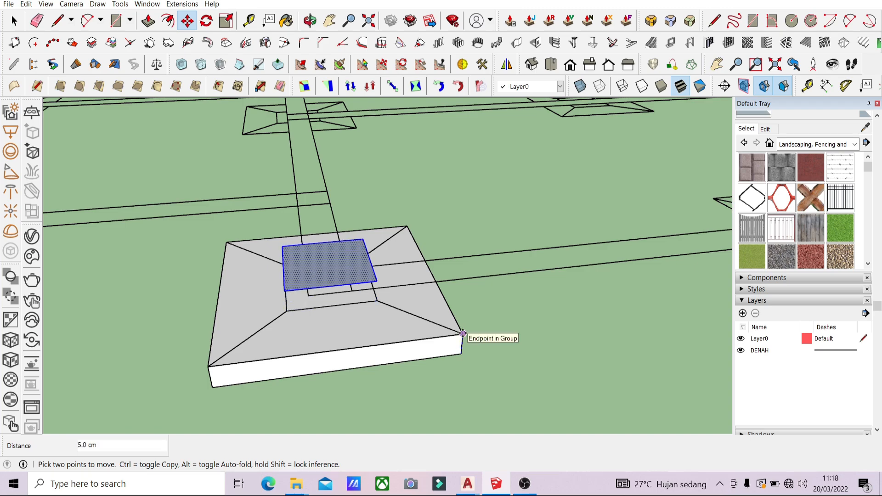
pyautogui.write('50')
pyautogui.press('Return')
pyautogui.scroll(-3, 454, 337)
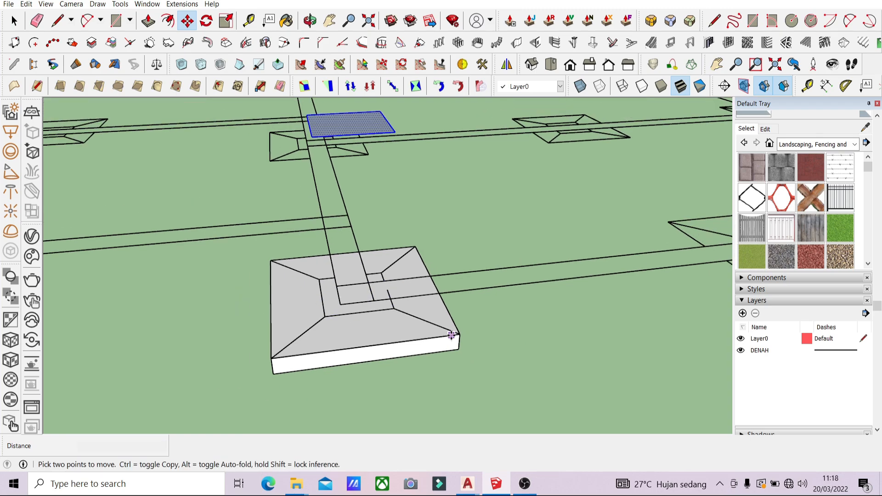
pyautogui.press('space')
pyautogui.click(463, 342)
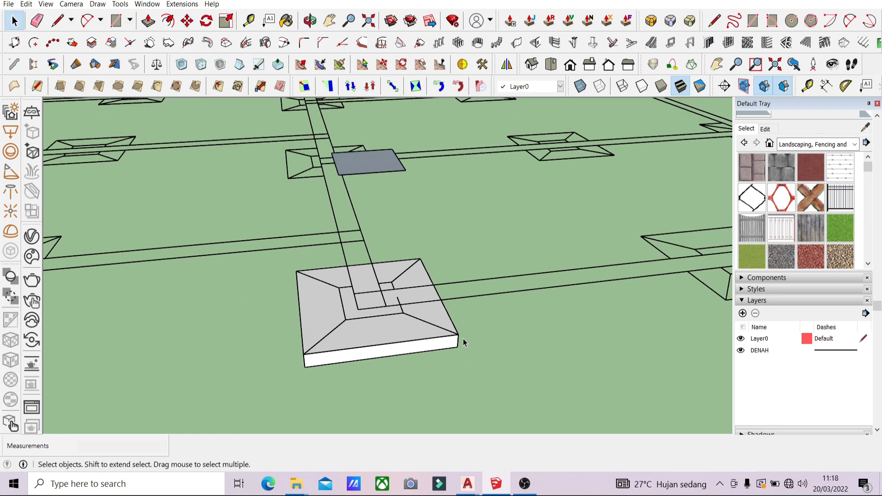
# Draw a 50 × 50 cm rectangle covering the top of the footing slab, corner to corner.
pyautogui.press('l')
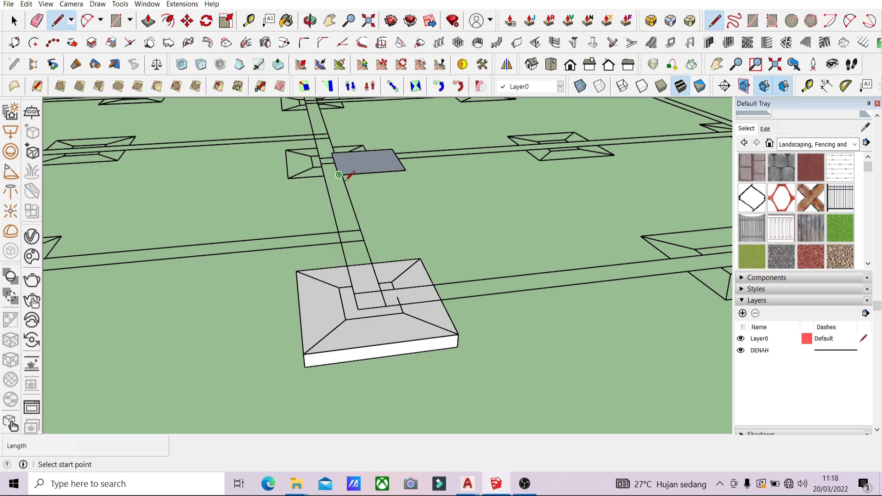
pyautogui.press('space')
pyautogui.press('r')
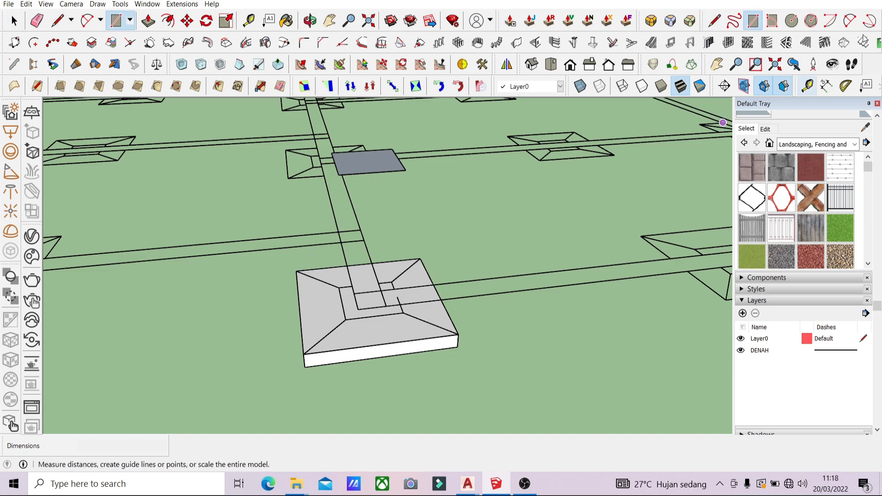
pyautogui.click(297, 271)
pyautogui.click(459, 334)
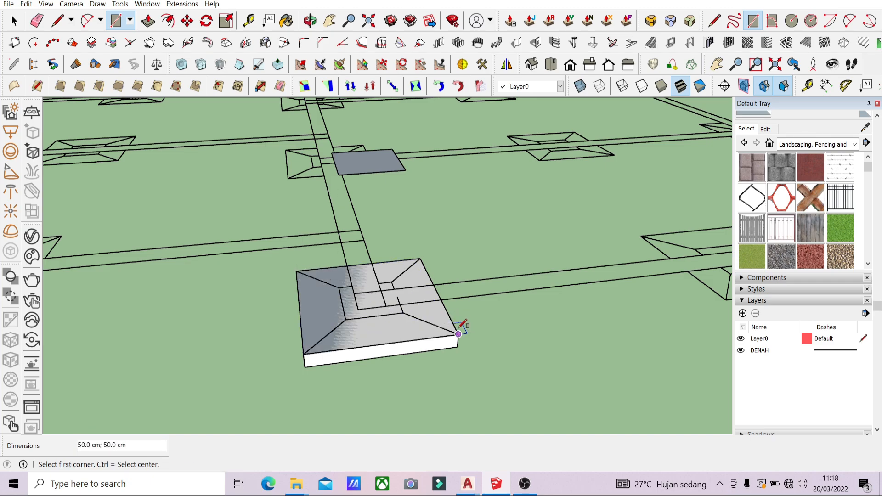
pyautogui.press('space')
pyautogui.press('l')
pyautogui.click(339, 175)
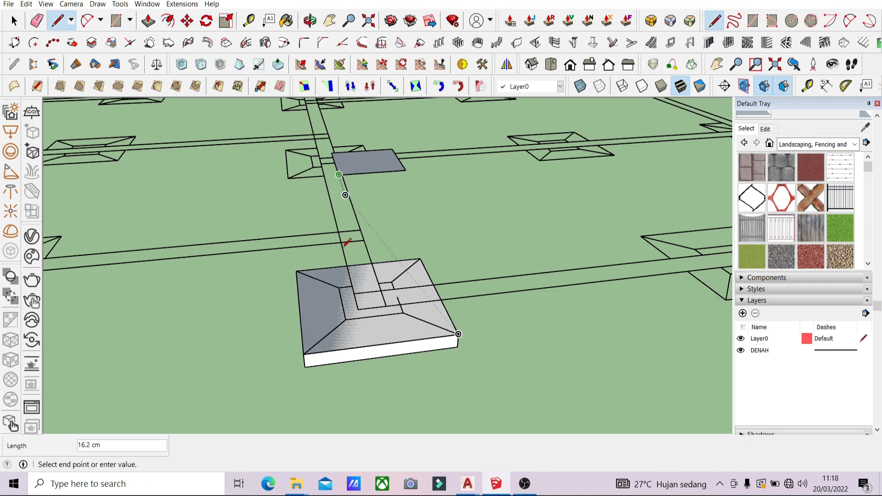
pyautogui.press('space')
pyautogui.click(314, 361)
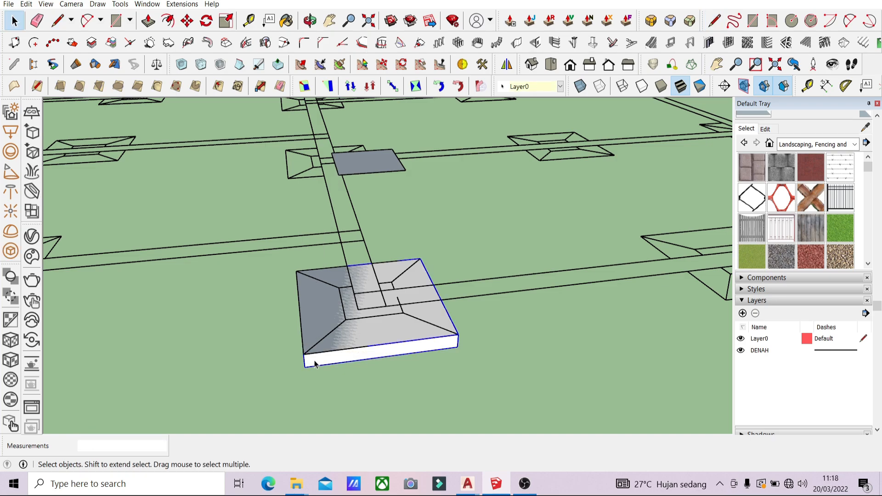
# Draw lines from the raised square's two front corners to the matching slab corners to close the front sloped face.
pyautogui.press('l')
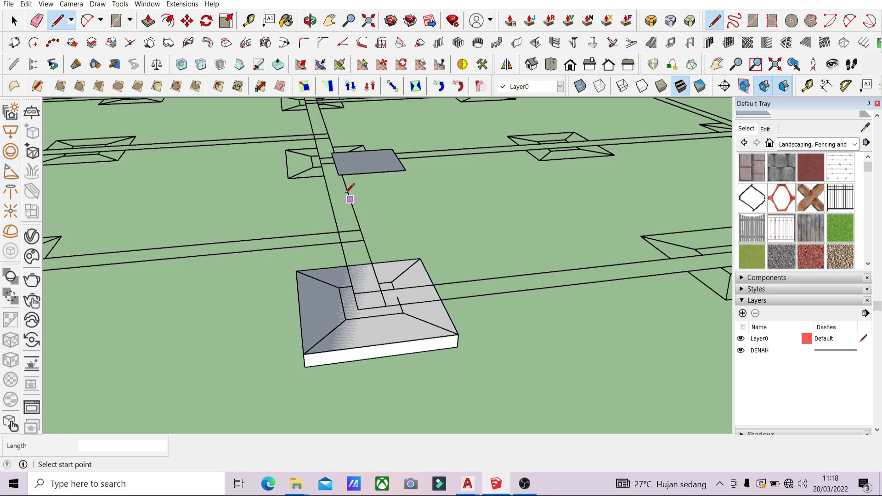
pyautogui.click(339, 174)
pyautogui.click(304, 354)
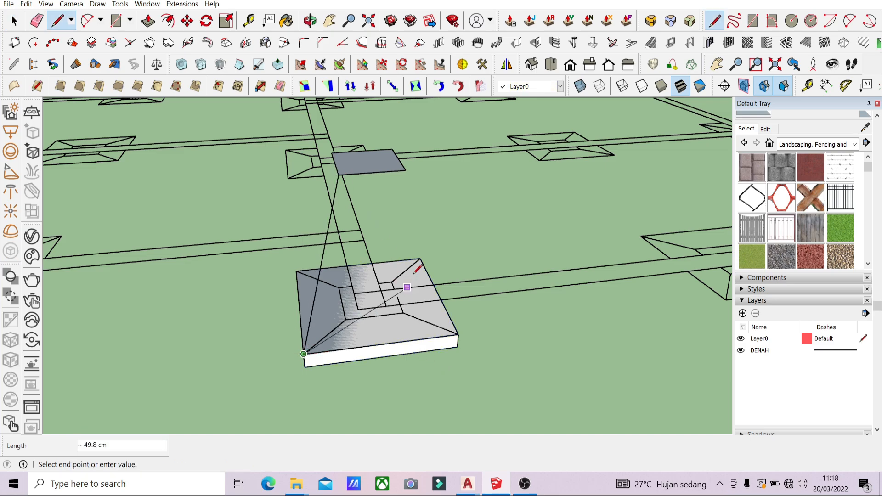
pyautogui.press('space')
pyautogui.press('l')
pyautogui.click(405, 171)
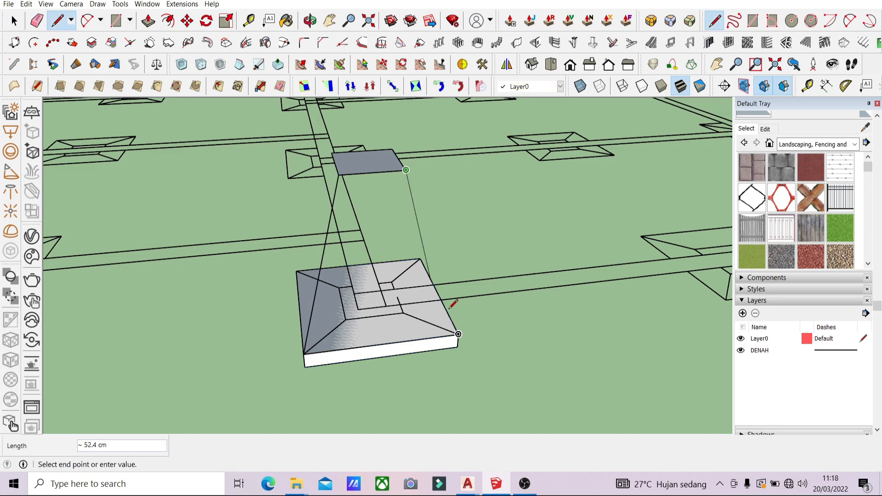
pyautogui.click(458, 334)
# Draw the two remaining sloped edges from the raised square to the slab corners, closing the other sides of the tapered footing.
pyautogui.moveTo(460, 323); pyautogui.dragTo(246, 301, button='middle')
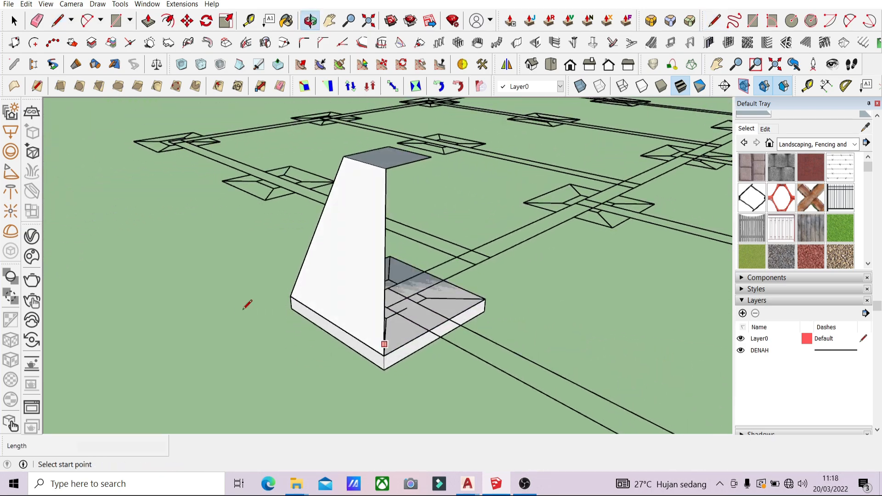
pyautogui.click(432, 156)
pyautogui.click(487, 297)
pyautogui.moveTo(486, 297); pyautogui.dragTo(203, 276, button='middle')
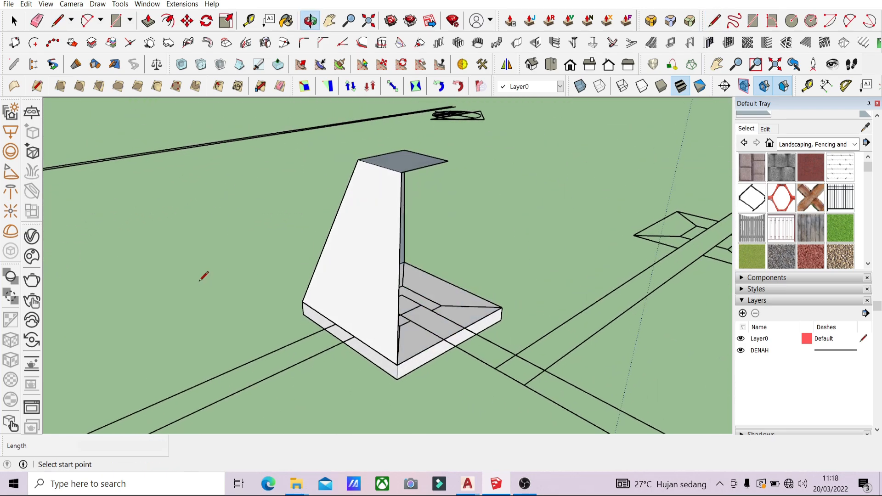
pyautogui.click(448, 161)
pyautogui.click(501, 308)
pyautogui.press('space')
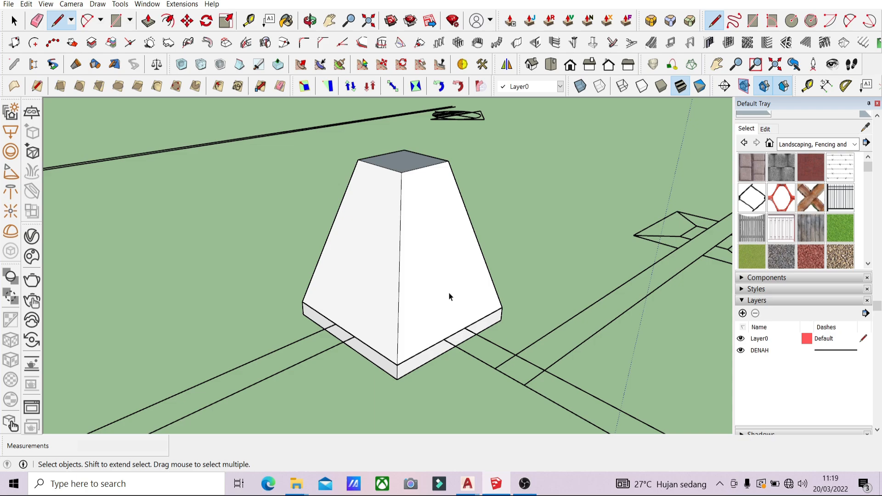
pyautogui.press('space')
# Select all connected geometry of the tapered footing body and make it a group.
pyautogui.moveTo(450, 296); pyautogui.dragTo(677, 278, button='middle')
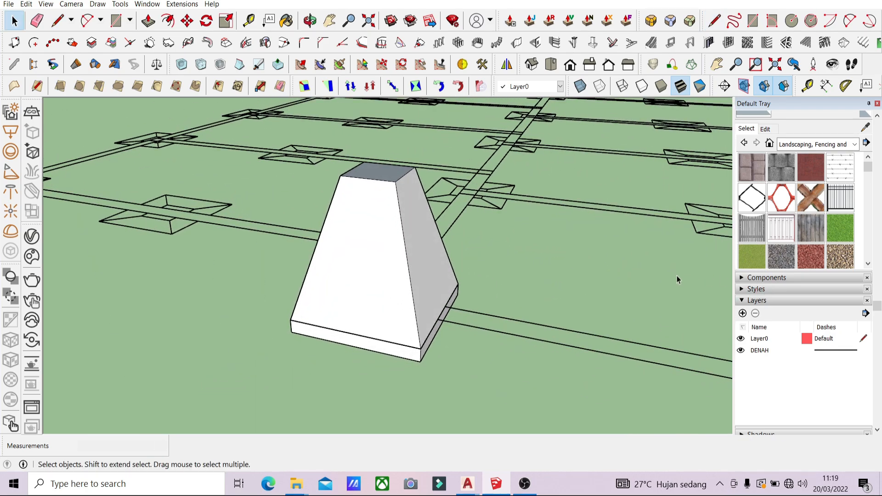
pyautogui.tripleClick(406, 261)
pyautogui.rightClick(405, 261)
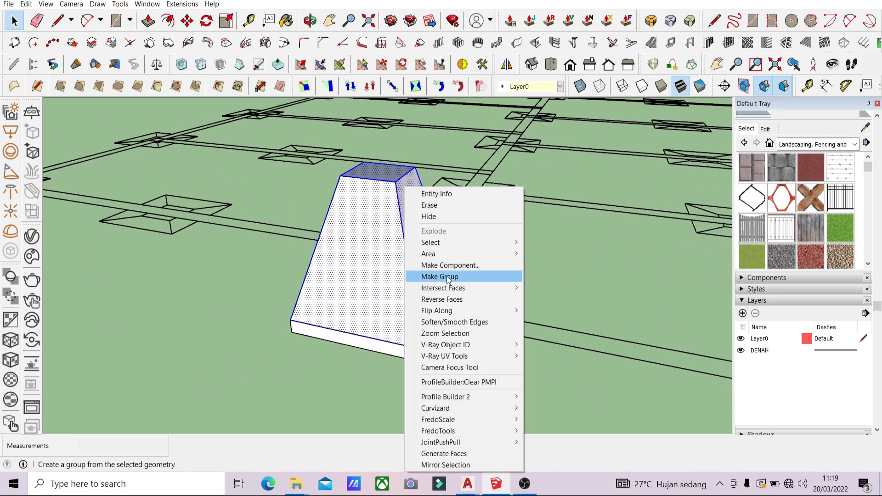
pyautogui.click(468, 275)
pyautogui.click(562, 272)
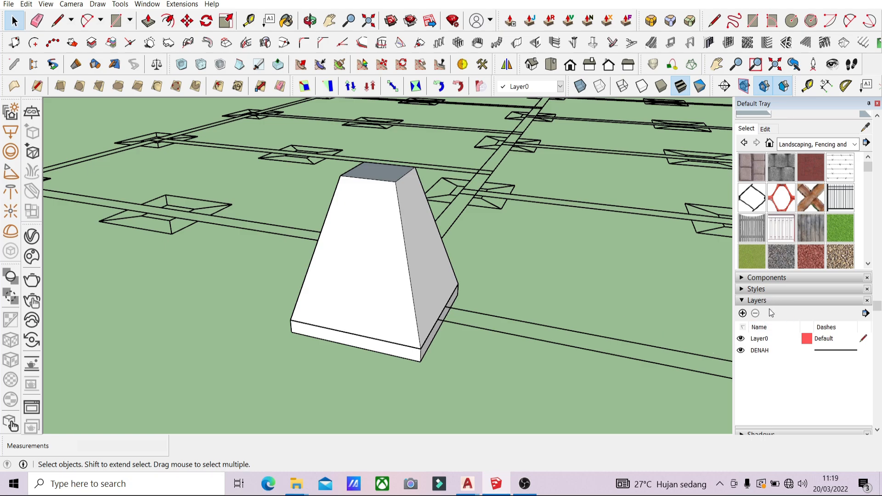
# Add a new layer named pondasi.
pyautogui.click(742, 314)
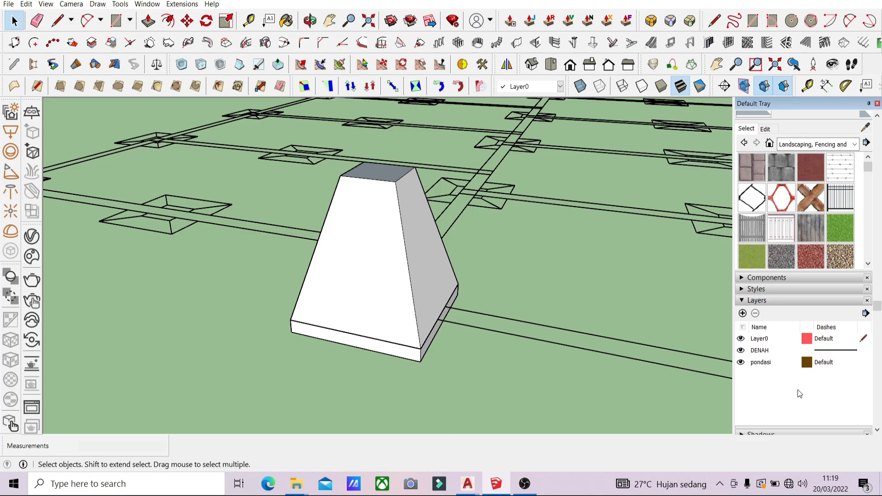
# Group the tapered footing body together with its base slab and assign the new group to the pondasi layer.
pyautogui.click(417, 295)
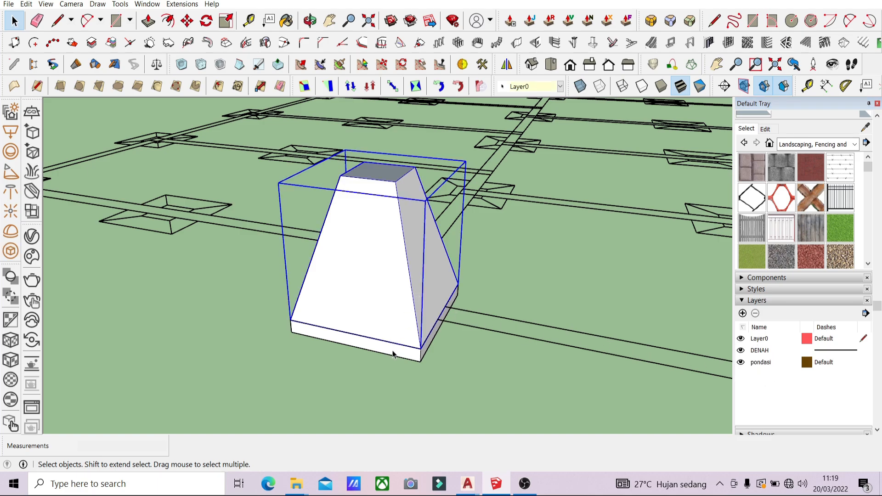
pyautogui.rightClick(416, 357)
pyautogui.click(455, 170)
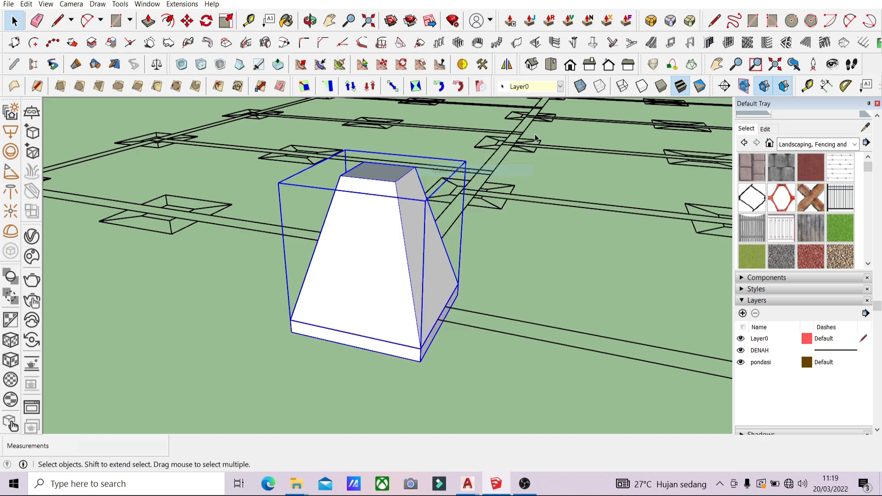
pyautogui.click(560, 87)
pyautogui.click(524, 115)
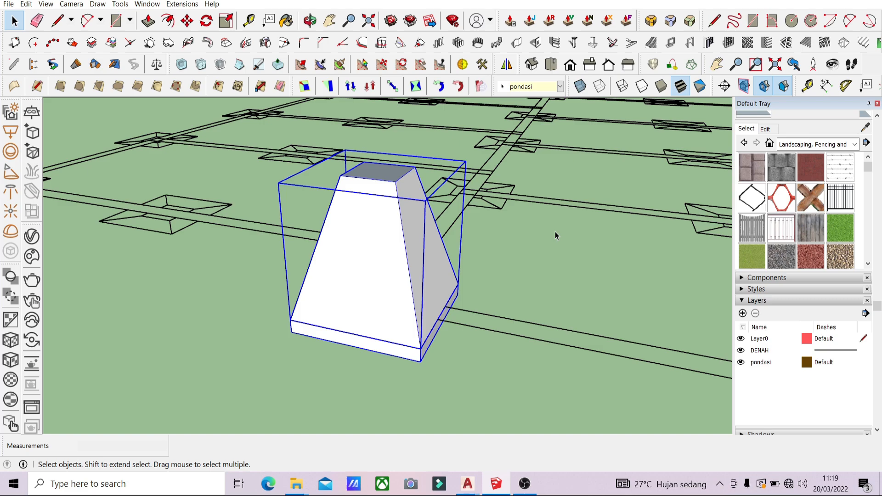
pyautogui.click(579, 280)
# Open the footing group and paint its base slab with the Groundcover Bark Chips material.
pyautogui.moveTo(580, 280); pyautogui.dragTo(441, 275, button='middle')
pyautogui.click(439, 274)
pyautogui.scroll(2, 450, 285)
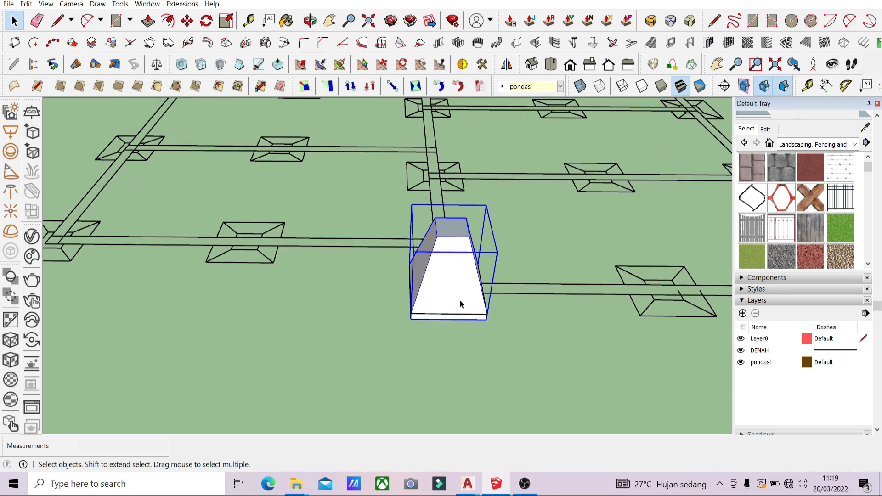
pyautogui.scroll(3, 448, 324)
pyautogui.doubleClick(443, 322)
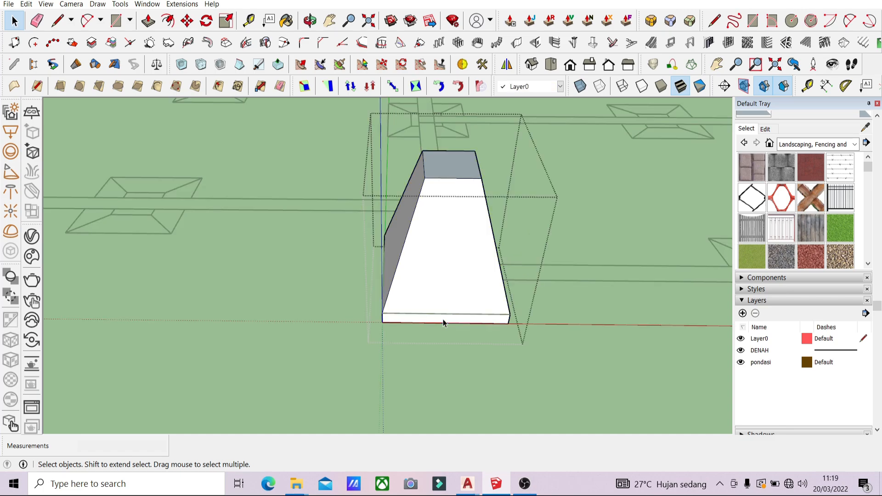
pyautogui.click(445, 323)
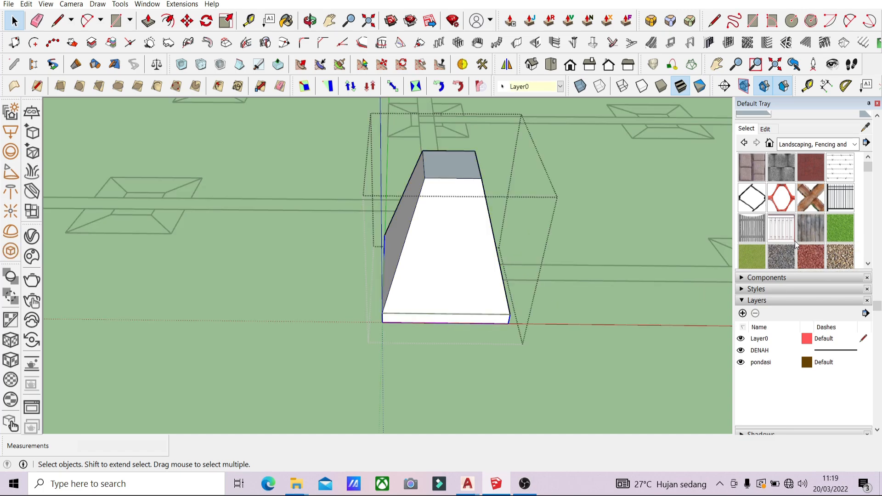
pyautogui.click(783, 255)
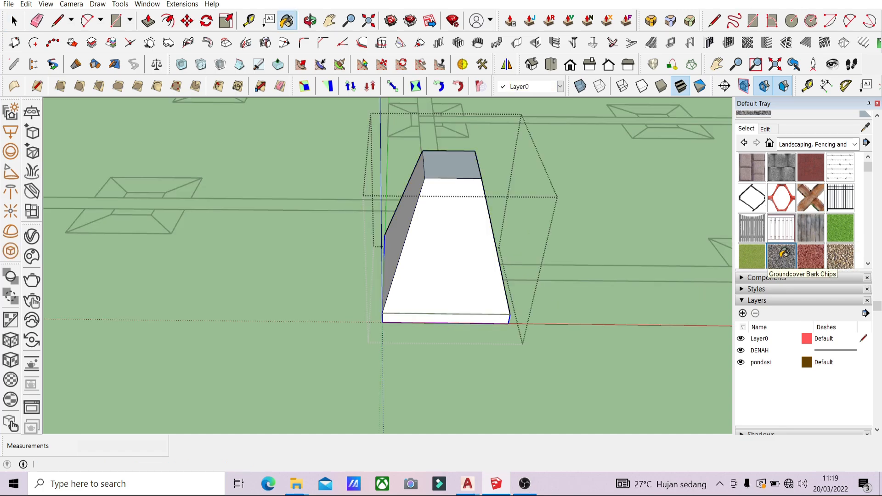
pyautogui.click(493, 318)
pyautogui.press('space')
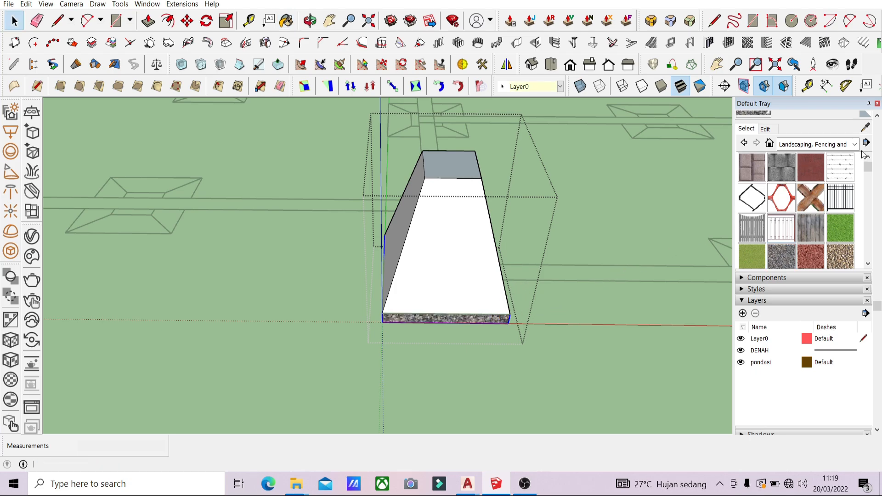
pyautogui.click(856, 145)
pyautogui.click(492, 401)
pyautogui.click(492, 404)
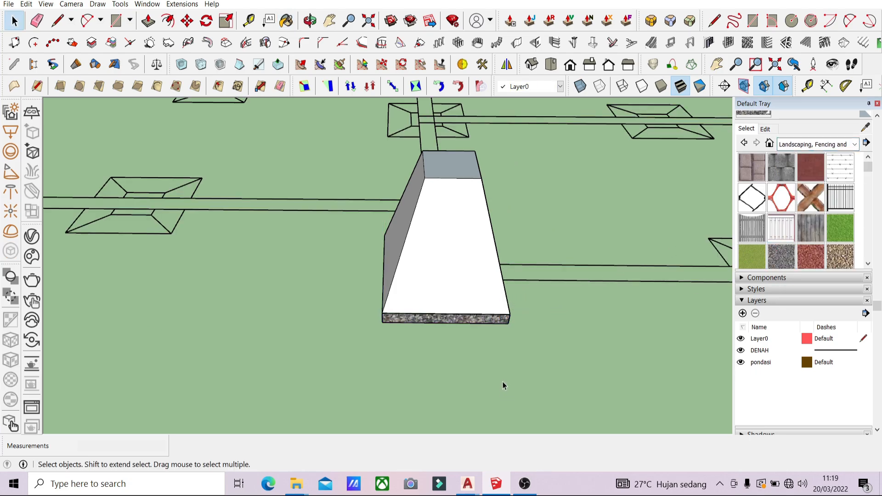
# Paint the tapered body inside the footing group with Blacktop Old 02 from the Asphalt and Concrete materials.
pyautogui.click(453, 273)
pyautogui.doubleClick(450, 253)
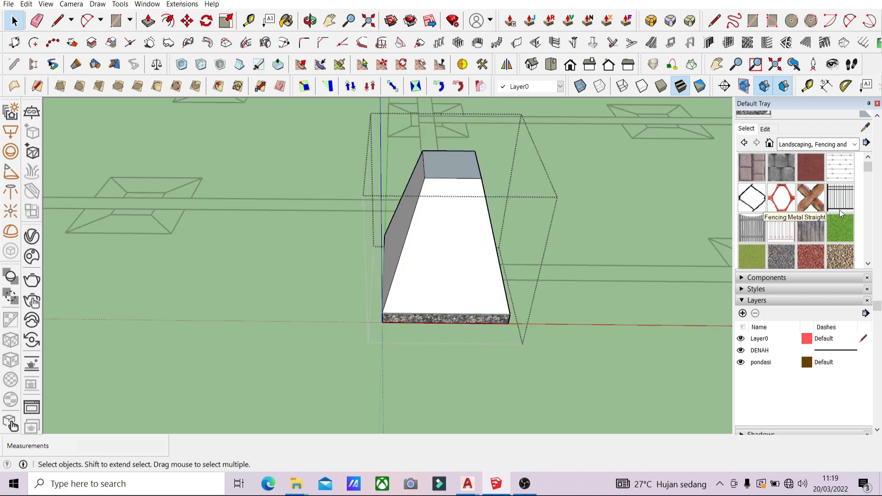
pyautogui.click(854, 145)
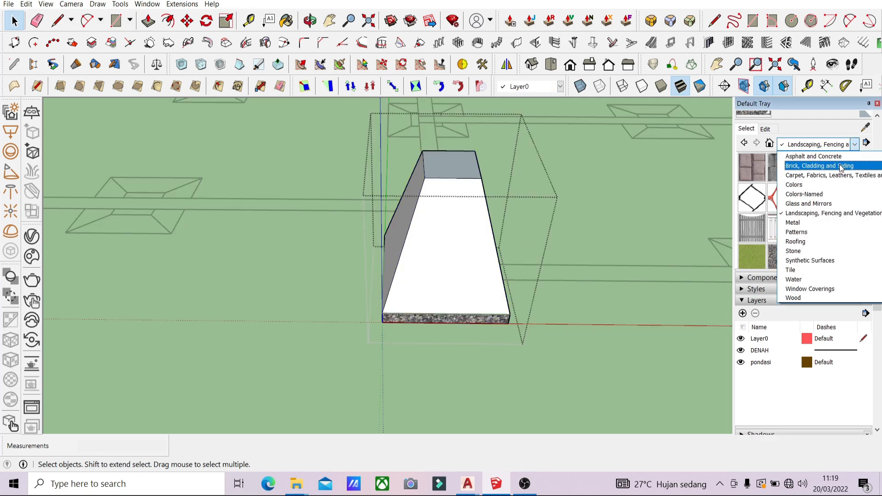
pyautogui.click(837, 157)
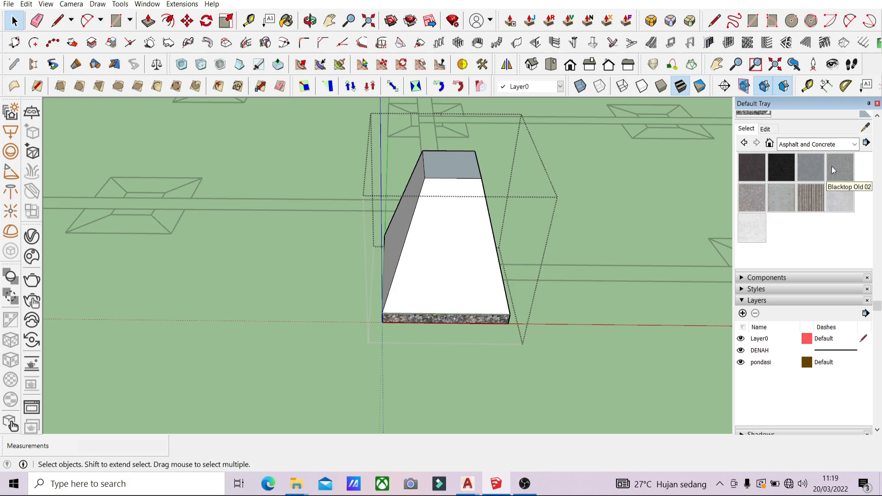
pyautogui.click(431, 221)
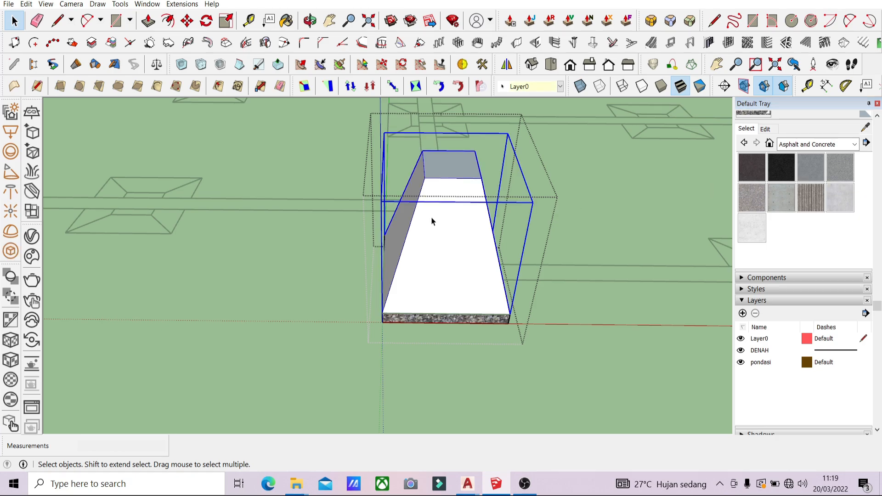
pyautogui.click(843, 166)
pyautogui.click(482, 217)
pyautogui.press('space')
pyautogui.click(498, 377)
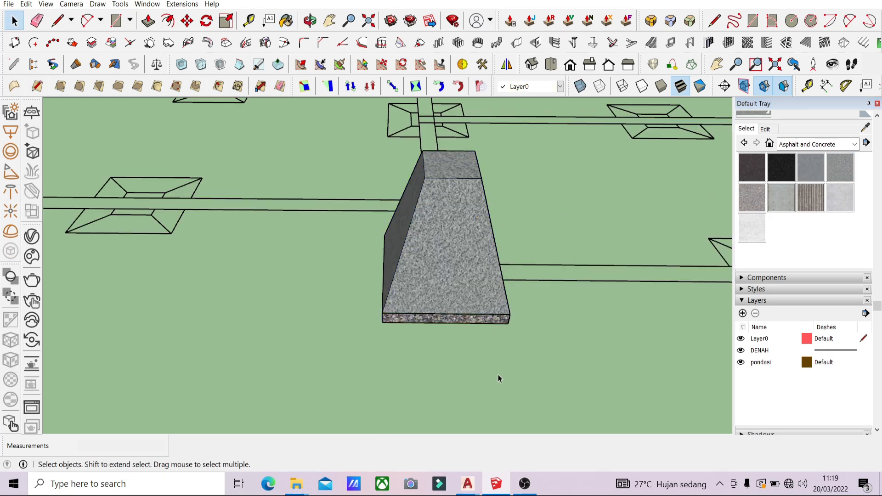
# Move the footing down 50 cm by its top corner onto the matching inner corner of its mark in the plan.
pyautogui.click(468, 277)
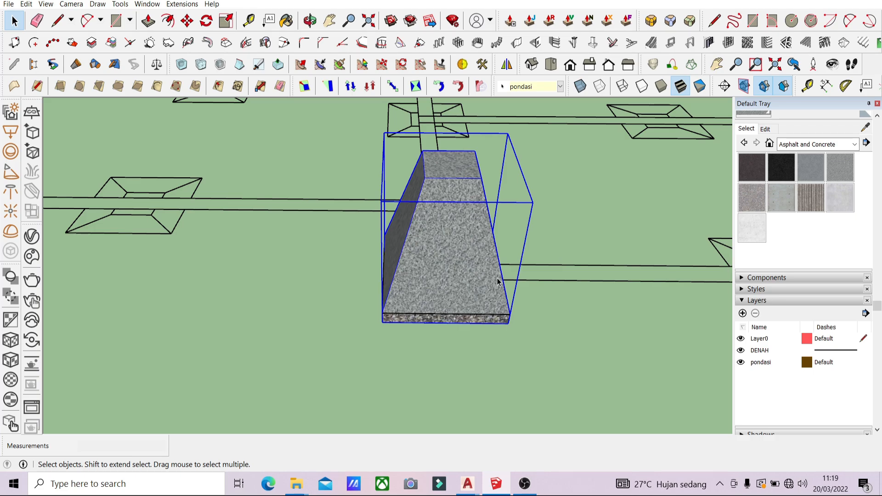
pyautogui.press('m')
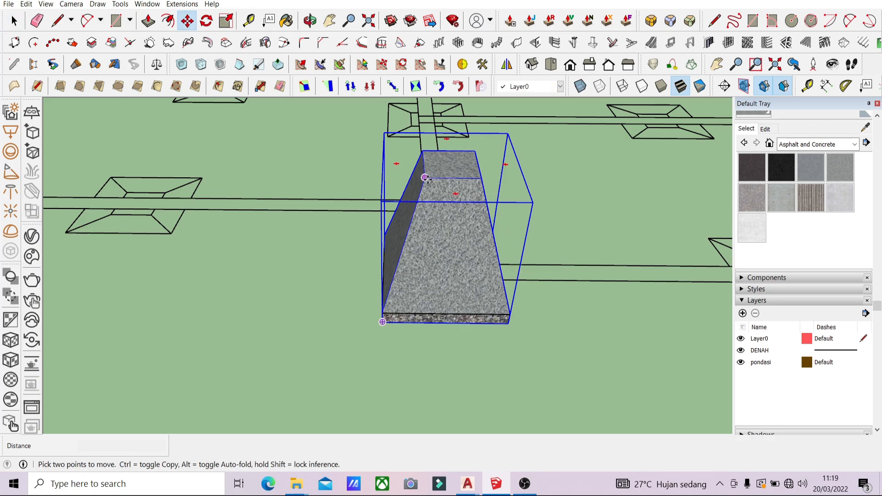
pyautogui.click(425, 177)
pyautogui.scroll(-3, 469, 202)
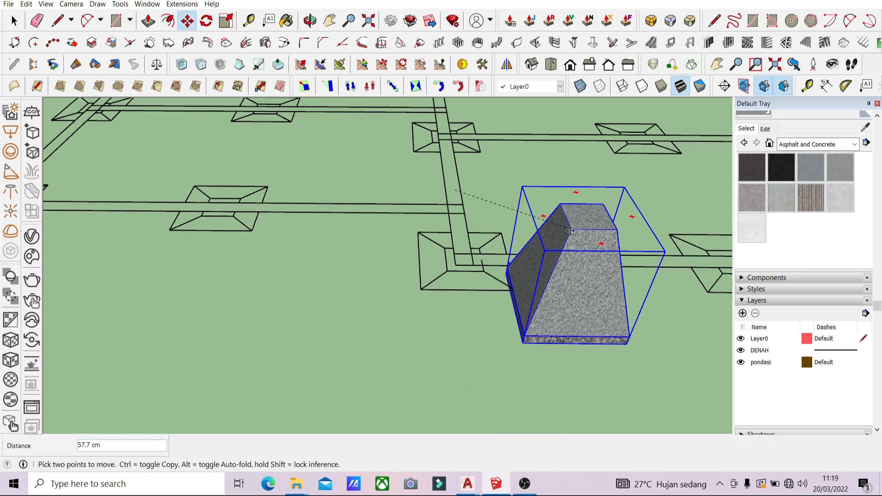
pyautogui.scroll(3, 460, 258)
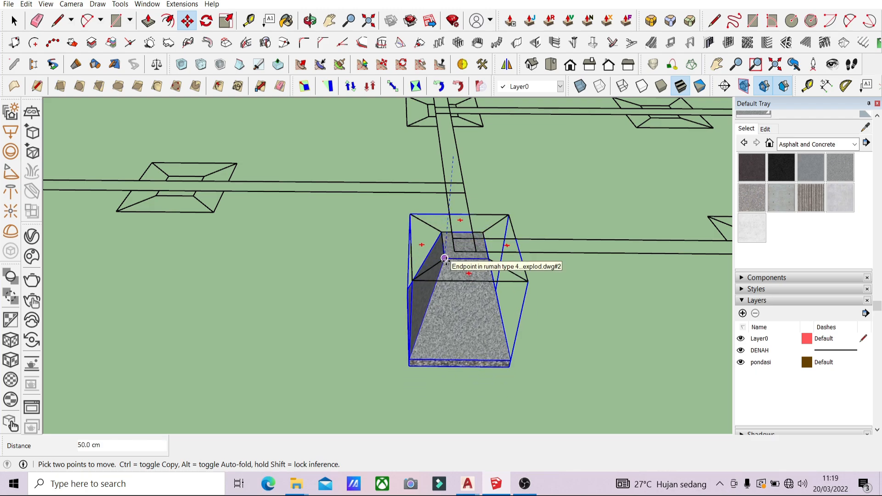
pyautogui.click(448, 244)
pyautogui.scroll(-3, 448, 244)
pyautogui.press('space')
# Copy the footing 150 cm along the front foundation line onto the next footing mark.
pyautogui.moveTo(531, 315); pyautogui.dragTo(437, 275, button='middle')
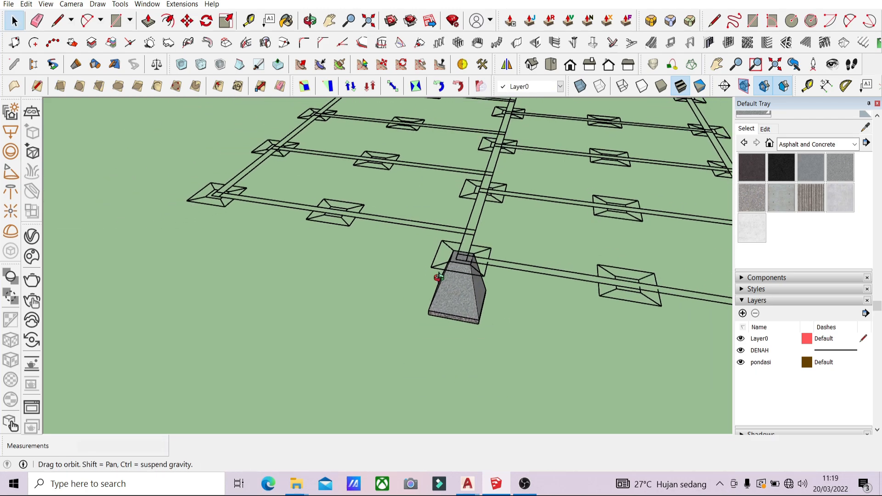
pyautogui.scroll(3, 438, 285)
pyautogui.scroll(-2, 434, 290)
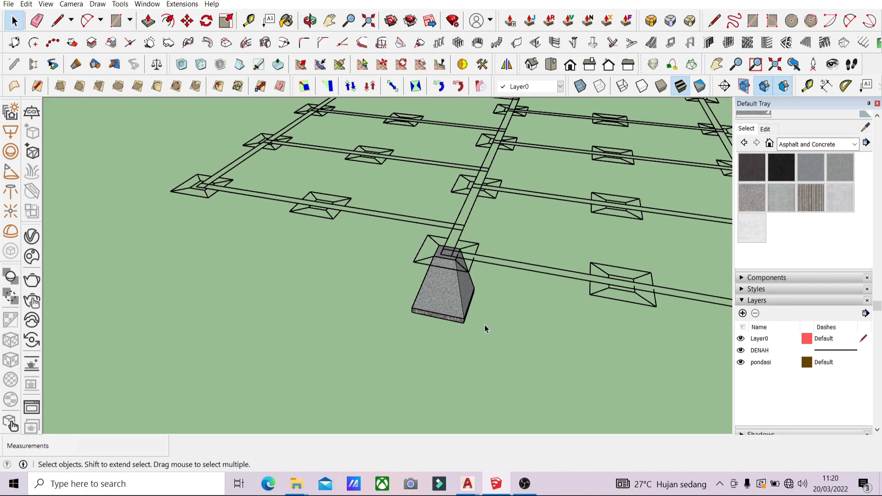
pyautogui.click(431, 311)
pyautogui.press('m')
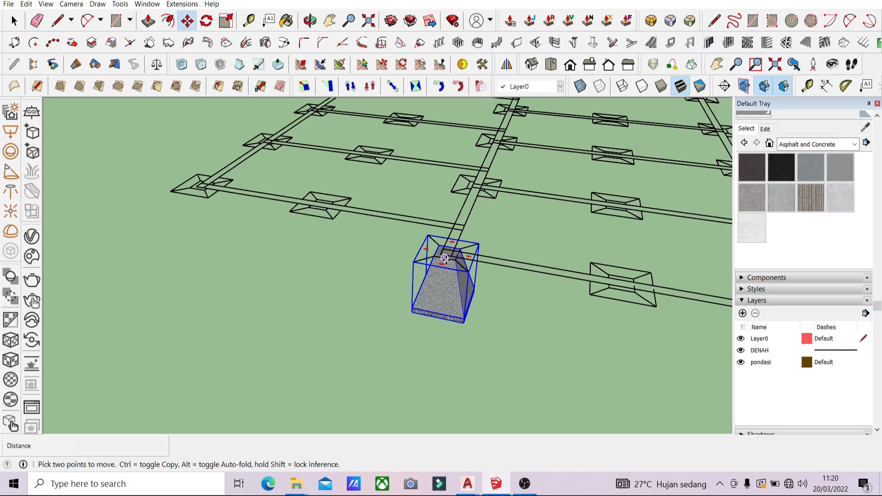
pyautogui.scroll(4, 439, 256)
pyautogui.click(422, 257)
pyautogui.press('ctrl')
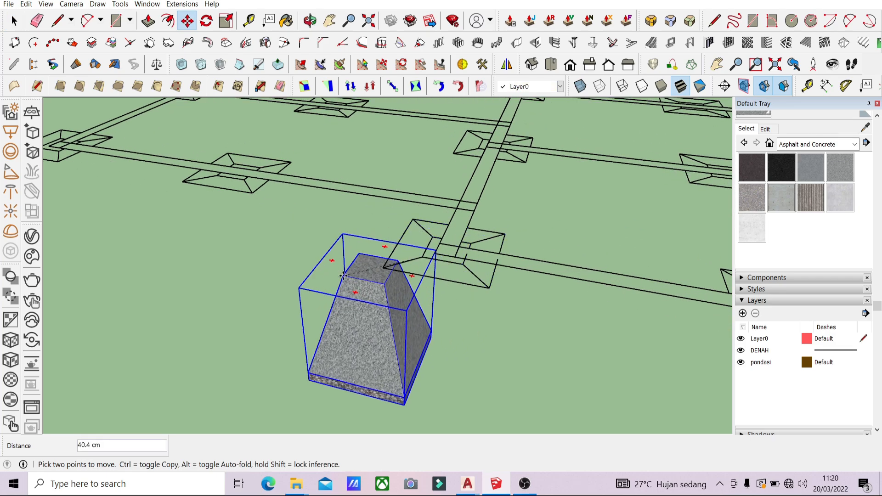
pyautogui.scroll(-3, 404, 285)
pyautogui.write('150')
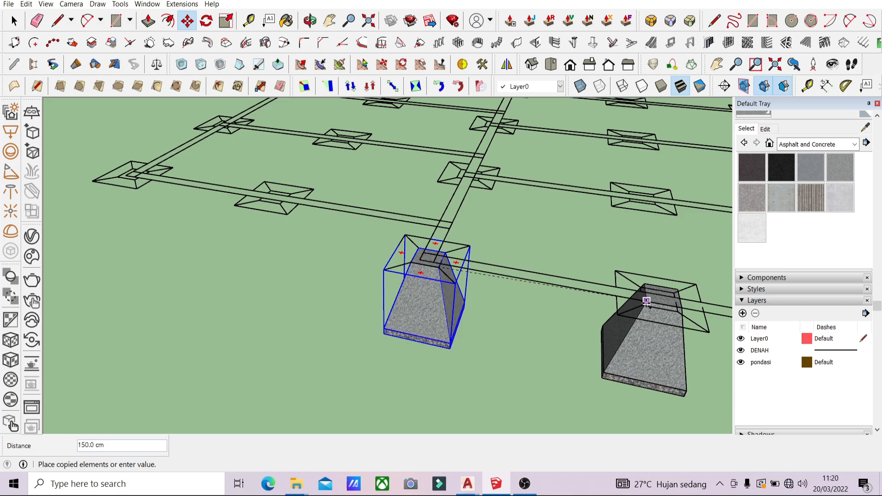
pyautogui.press('Return')
# Copy the second footing 150 cm onto the mark at the end corner of the front foundation line.
pyautogui.click(642, 305)
pyautogui.press('ctrl')
pyautogui.scroll(-3, 551, 315)
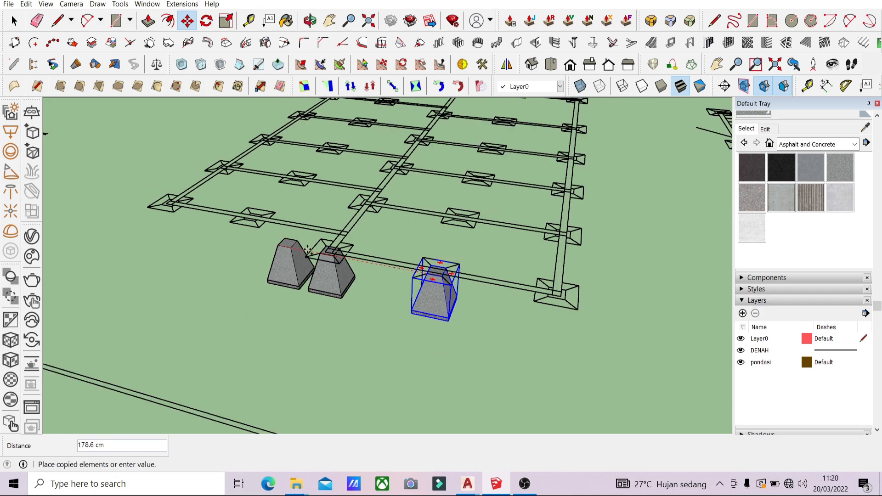
pyautogui.scroll(5, 572, 307)
pyautogui.click(555, 311)
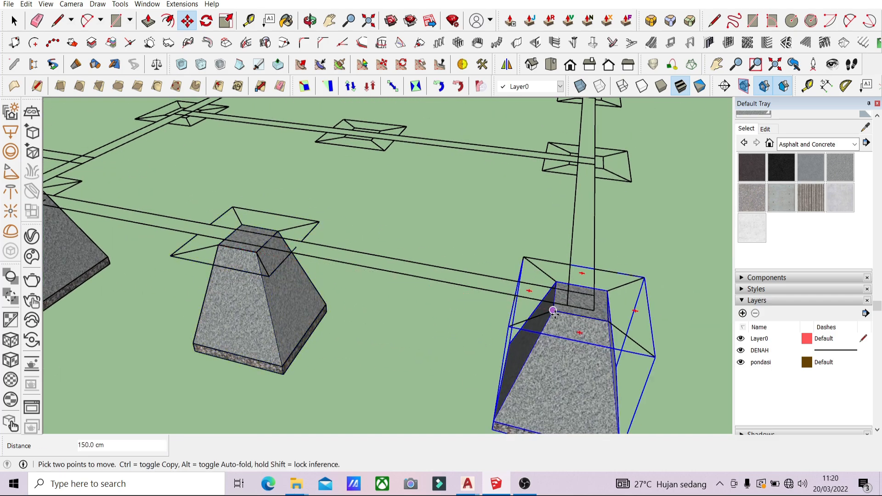
pyautogui.press('space')
# Select the three front footings and copy them 150 cm onto the second row of footing marks.
pyautogui.scroll(-3, 546, 320)
pyautogui.keyDown('ctrl'); pyautogui.click(337, 329); pyautogui.keyUp('ctrl')
pyautogui.keyDown('ctrl'); pyautogui.click(180, 279); pyautogui.keyUp('ctrl')
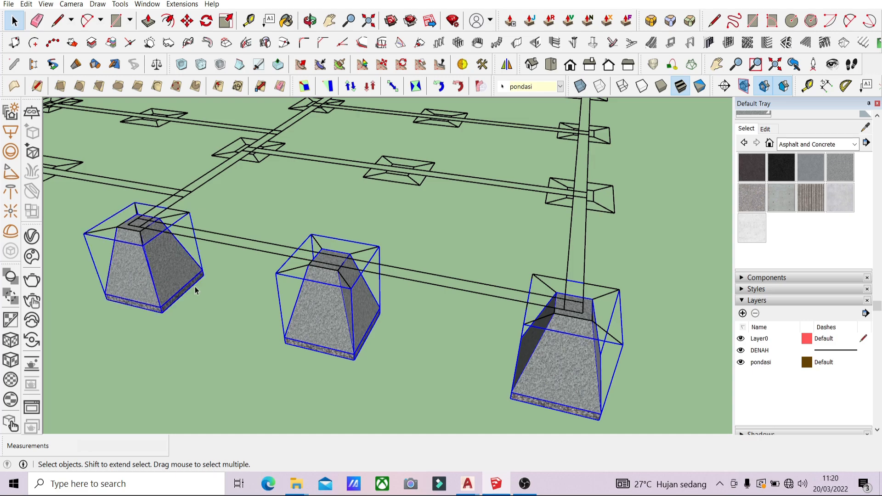
pyautogui.press('m')
pyautogui.scroll(3, 576, 315)
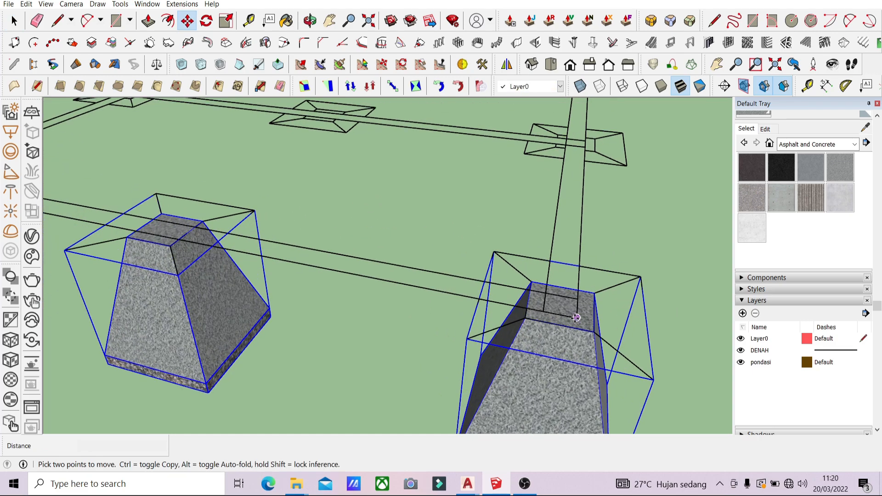
pyautogui.click(575, 318)
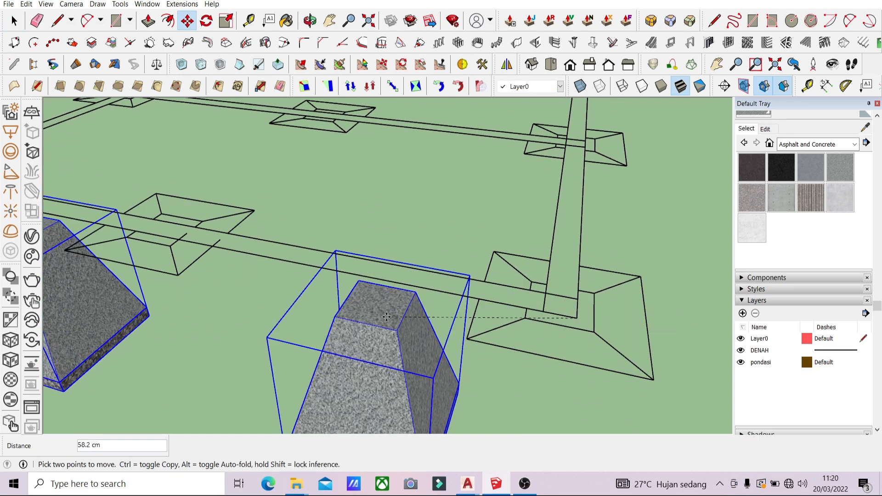
pyautogui.press('ctrl')
pyautogui.scroll(-1, 424, 318)
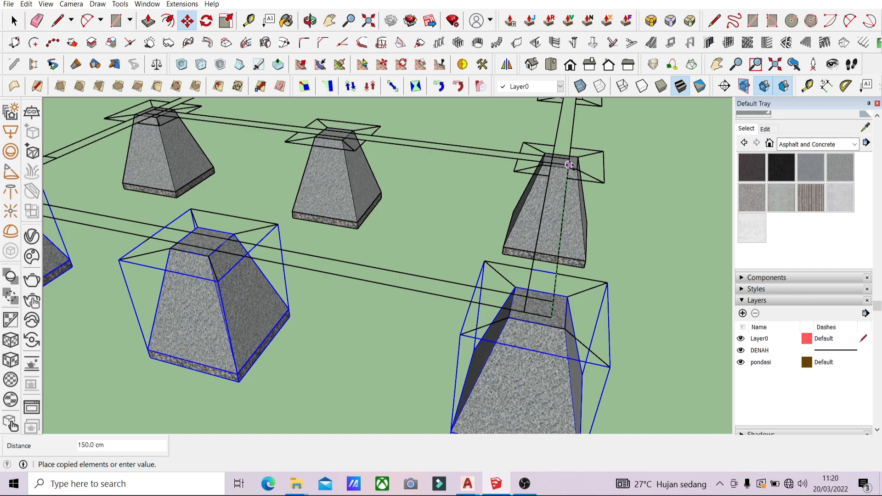
pyautogui.moveTo(569, 165); pyautogui.dragTo(295, 295, button='middle')
pyautogui.scroll(-4, 331, 312)
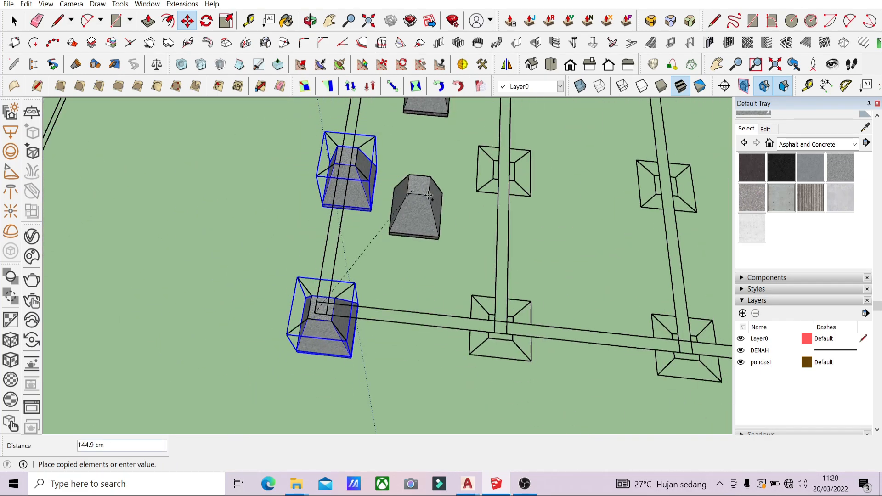
pyautogui.scroll(4, 487, 357)
pyautogui.click(497, 332)
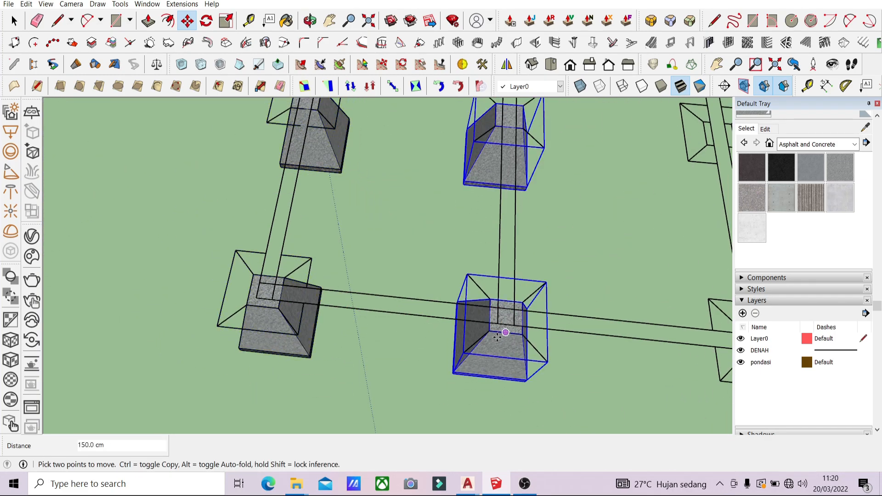
# Copy the second row of footings 150 cm onto the third row of marks in the plan.
pyautogui.click(489, 331)
pyautogui.press('ctrl')
pyautogui.scroll(-3, 461, 316)
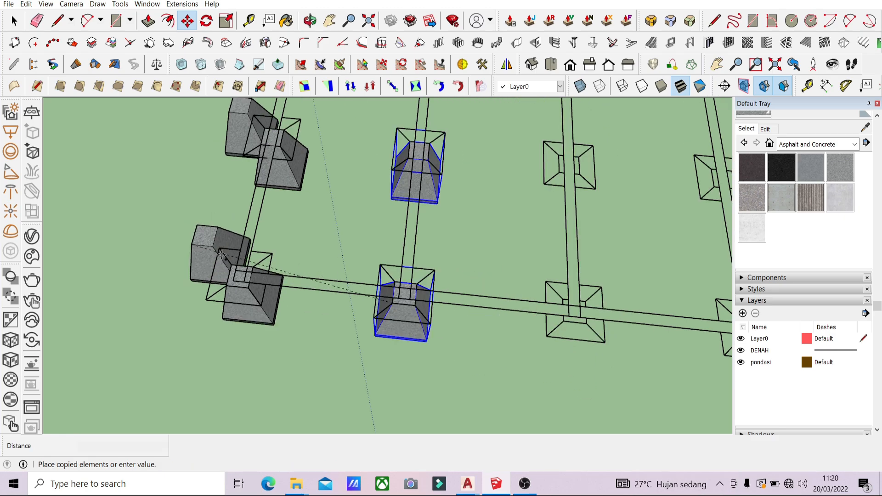
pyautogui.scroll(2, 461, 316)
pyautogui.click(516, 305)
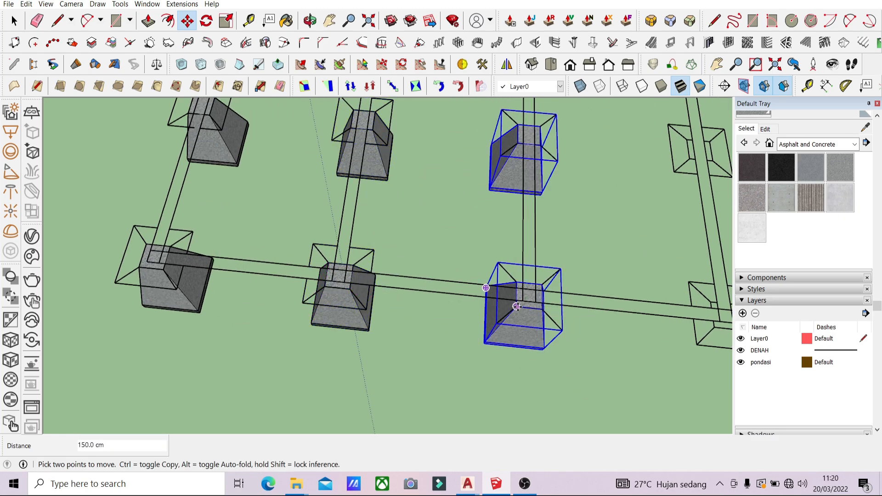
# Copy the third row of footings onto the fourth row of marks, snapping to the marks' inner corner.
pyautogui.click(515, 307)
pyautogui.press('ctrl')
pyautogui.scroll(-3, 413, 305)
pyautogui.scroll(2, 574, 306)
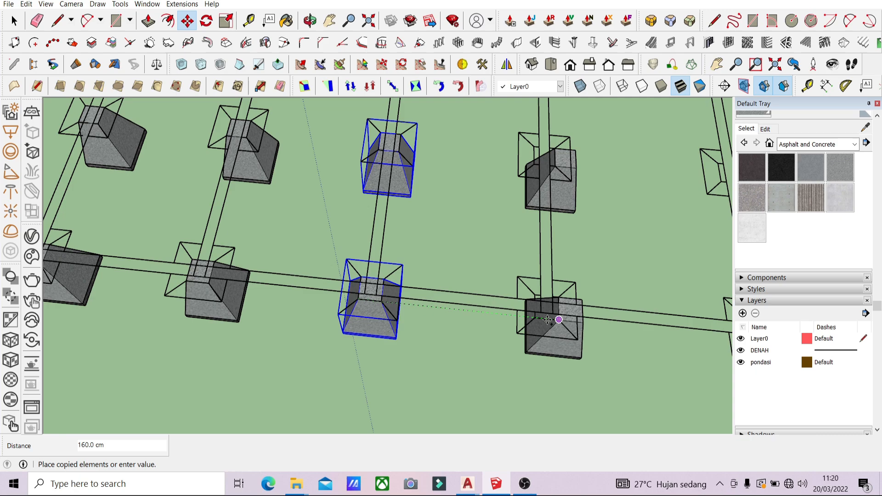
pyautogui.click(535, 317)
# Copy the fourth row of footings 175 cm onto the fifth row of marks in the plan.
pyautogui.click(533, 316)
pyautogui.press('ctrl')
pyautogui.scroll(-3, 542, 315)
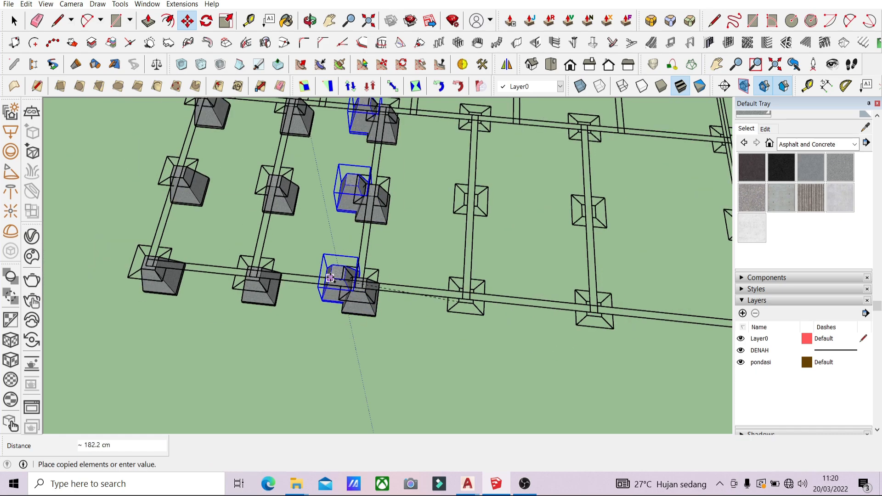
pyautogui.scroll(2, 598, 313)
pyautogui.scroll(1, 591, 305)
pyautogui.click(587, 319)
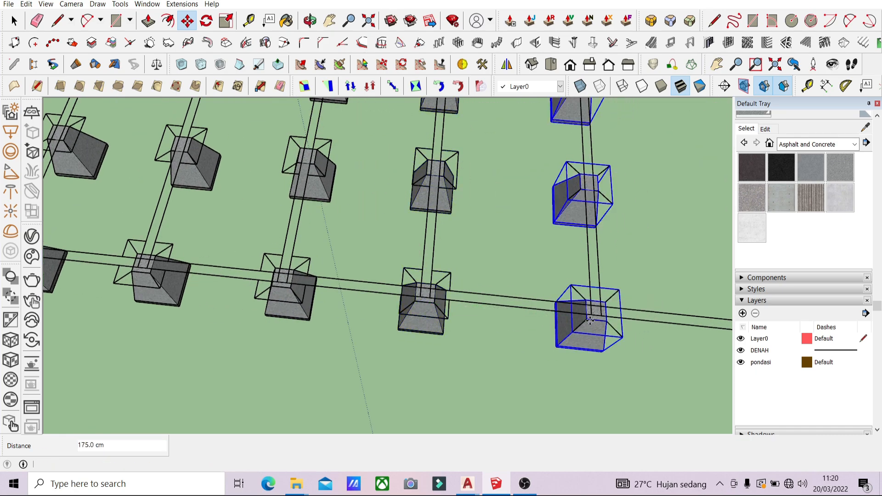
# Copy the fifth row of footings 225 cm onto the last row of marks and clear the selection.
pyautogui.click(587, 319)
pyautogui.press('ctrl')
pyautogui.scroll(-3, 376, 295)
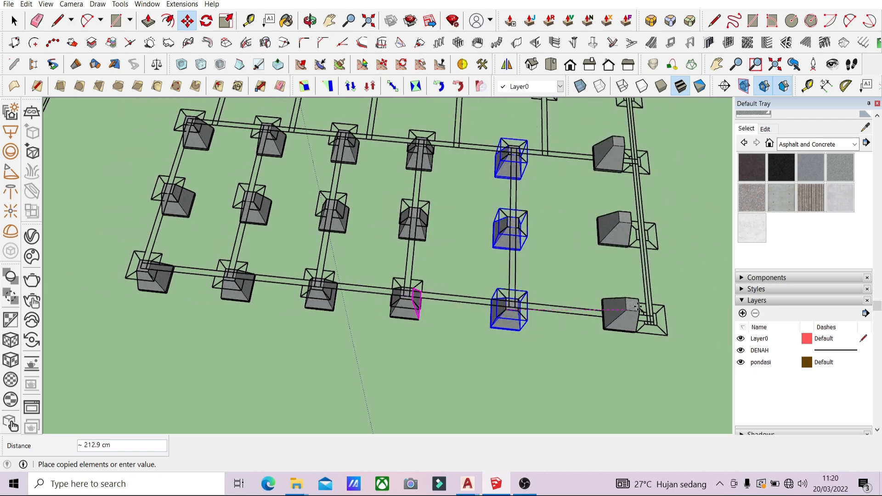
pyautogui.scroll(4, 679, 329)
pyautogui.scroll(2, 686, 332)
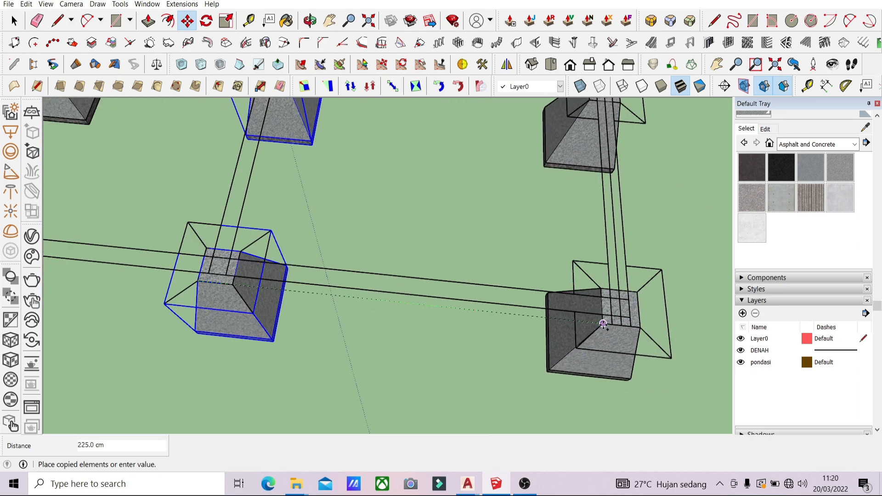
pyautogui.click(513, 337)
pyautogui.scroll(-6, 579, 331)
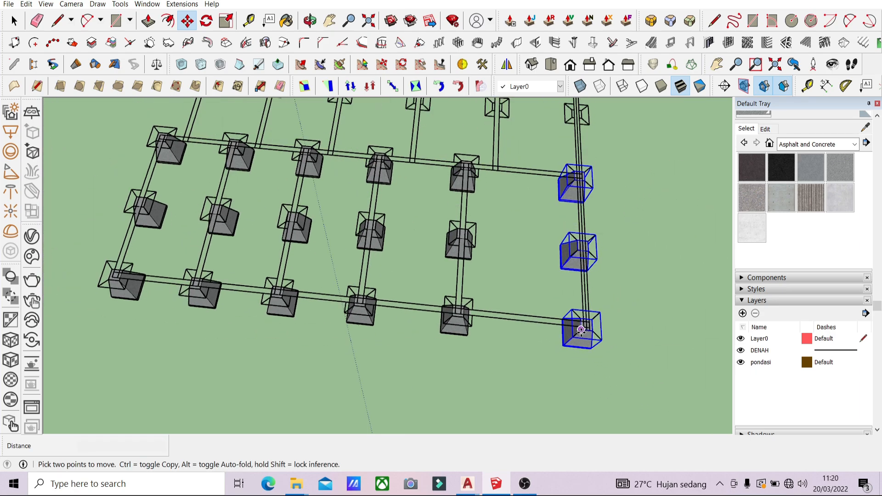
pyautogui.moveTo(89, 246); pyautogui.dragTo(399, 201, button='middle')
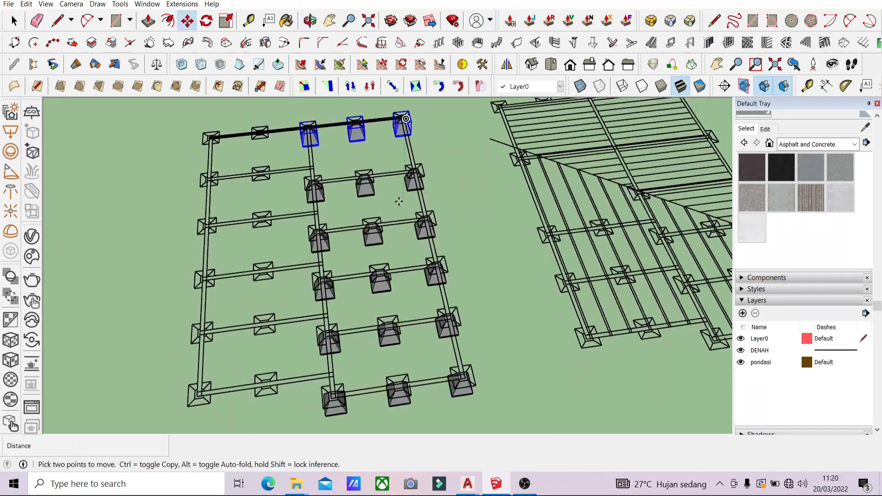
pyautogui.scroll(-2, 398, 201)
pyautogui.press('space')
pyautogui.click(510, 376)
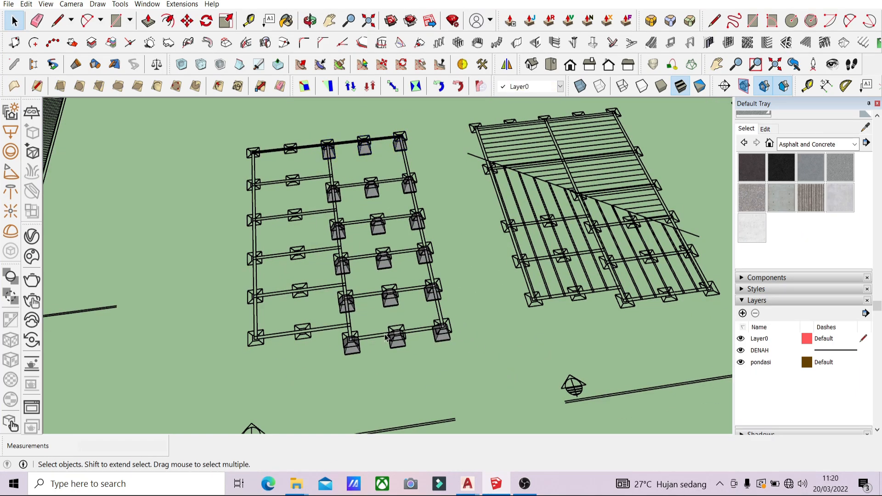
# Select the inner corner and middle footings of the front row and copy them onto the first row of marks in the adjoining section.
pyautogui.scroll(2, 386, 338)
pyautogui.moveTo(383, 331); pyautogui.dragTo(342, 332, button='middle')
pyautogui.scroll(-2, 359, 278)
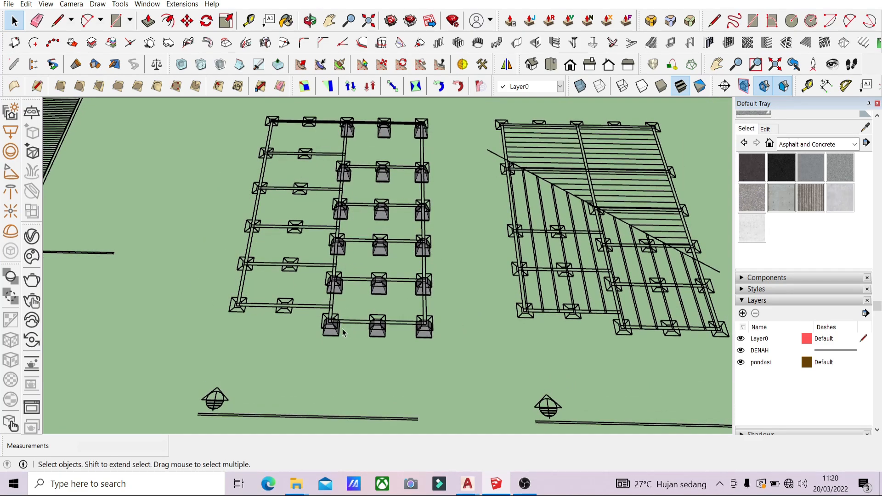
pyautogui.scroll(2, 342, 335)
pyautogui.click(329, 338)
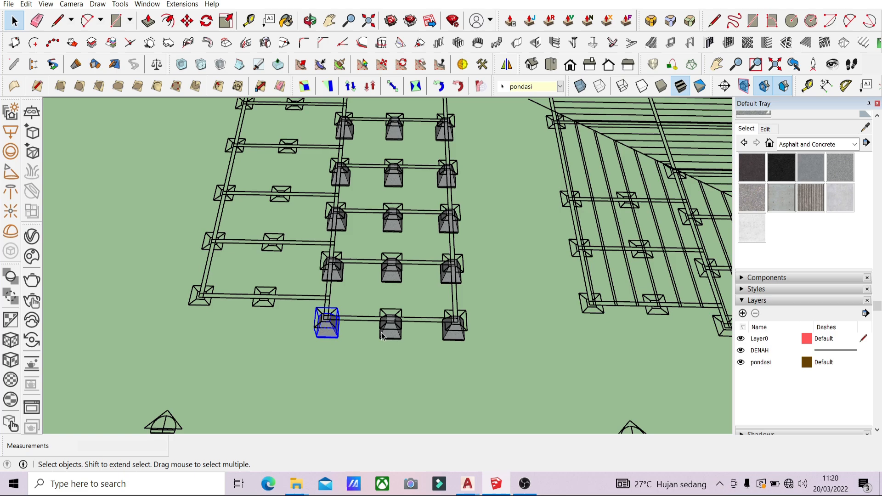
pyautogui.press('m')
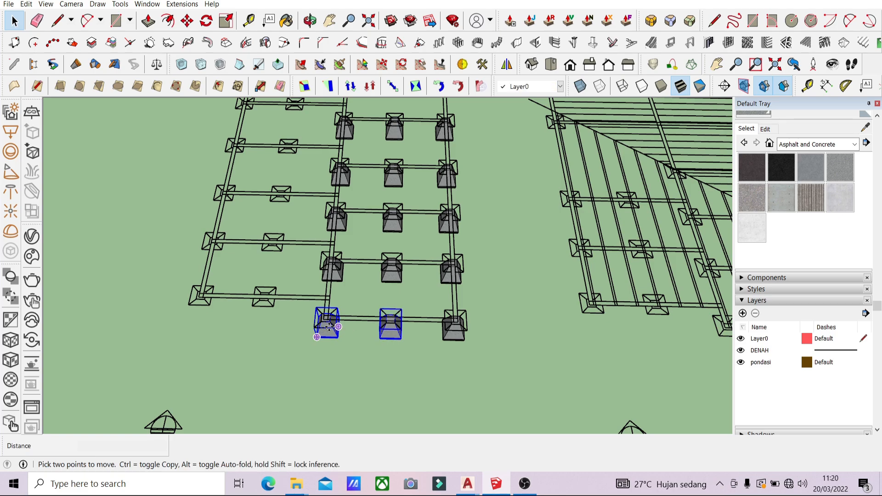
pyautogui.scroll(5, 324, 317)
pyautogui.click(324, 313)
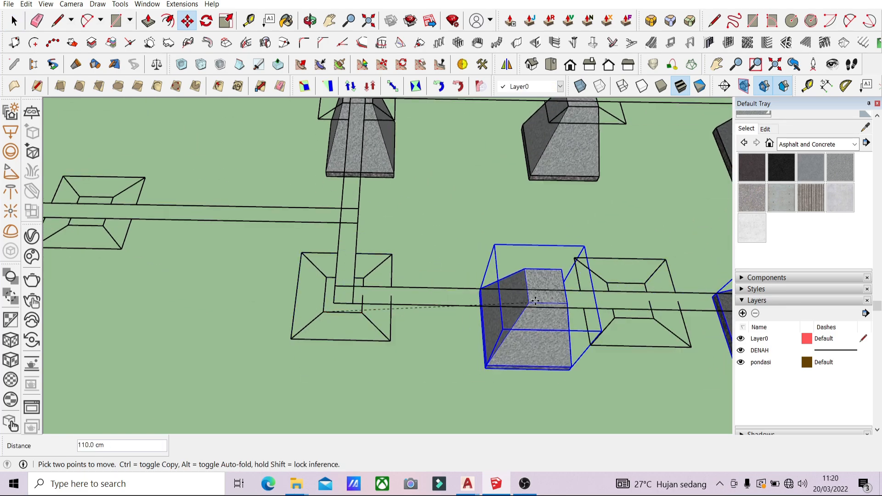
pyautogui.press('ctrl')
pyautogui.scroll(-5, 562, 304)
pyautogui.scroll(2, 105, 266)
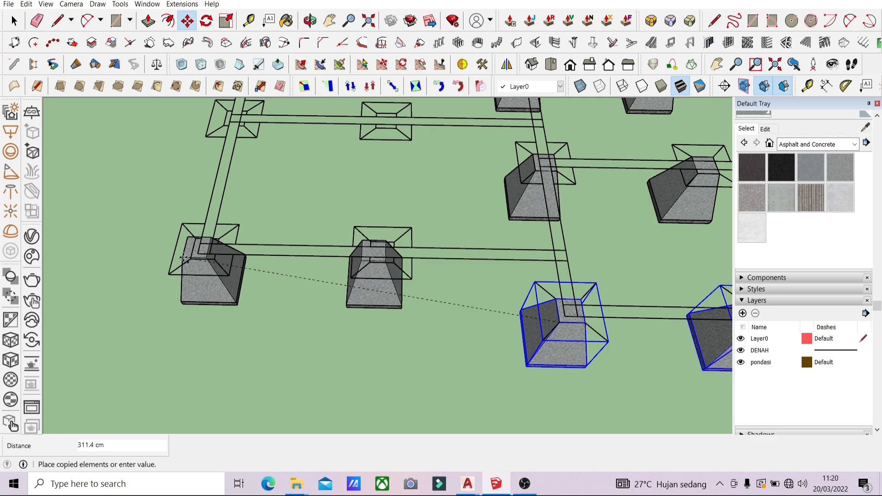
pyautogui.click(191, 258)
# Copy the pair of footings 150 cm onto the adjoining section's second row of marks, and 150 cm again onto the third.
pyautogui.scroll(-3, 264, 301)
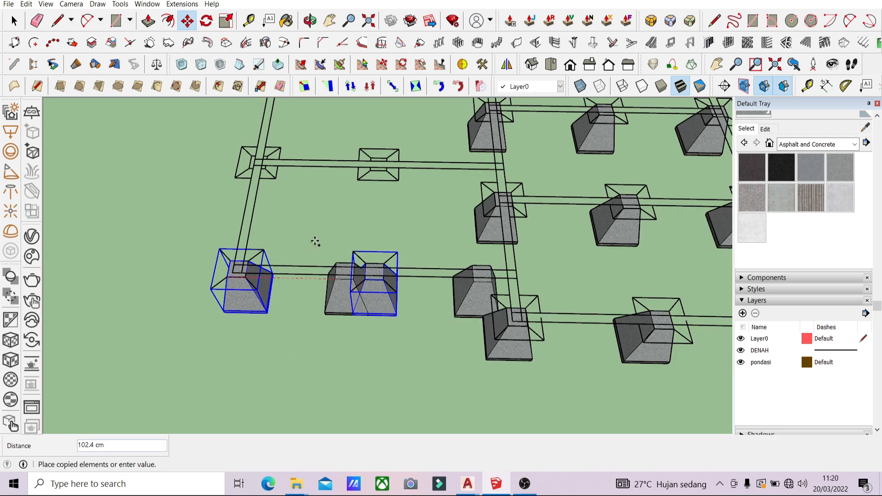
pyautogui.scroll(6, 251, 183)
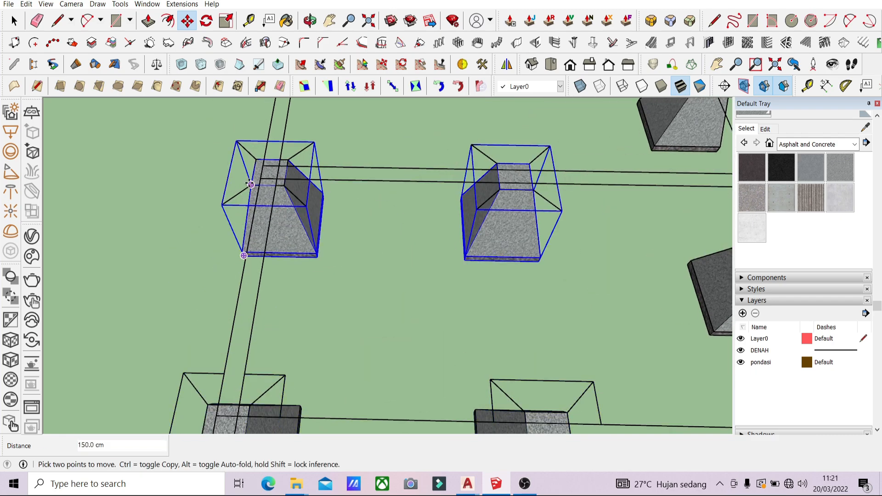
pyautogui.click(251, 184)
pyautogui.press('ctrl')
pyautogui.scroll(-4, 335, 282)
pyautogui.scroll(3, 305, 138)
pyautogui.click(302, 137)
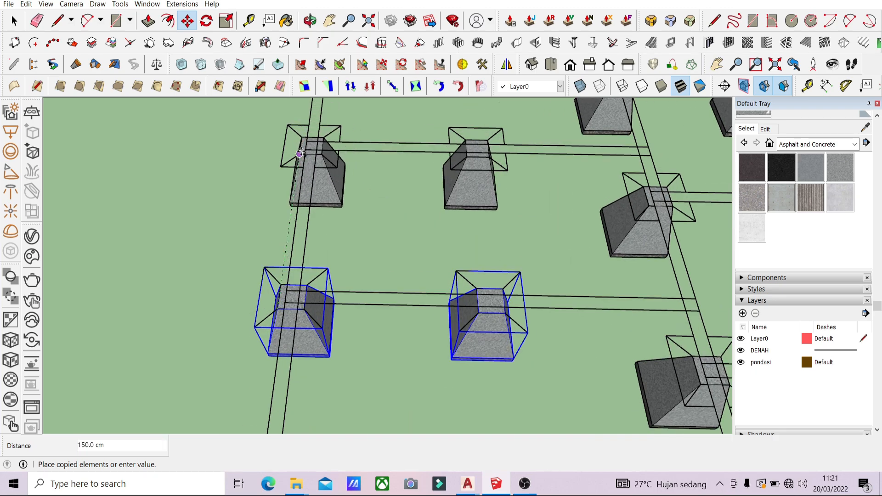
# Copy the adjoining section's third-row pair of footings onto its fourth row of marks, snapping to the marks' inner corner.
pyautogui.click(299, 154)
pyautogui.press('ctrl')
pyautogui.scroll(-4, 299, 154)
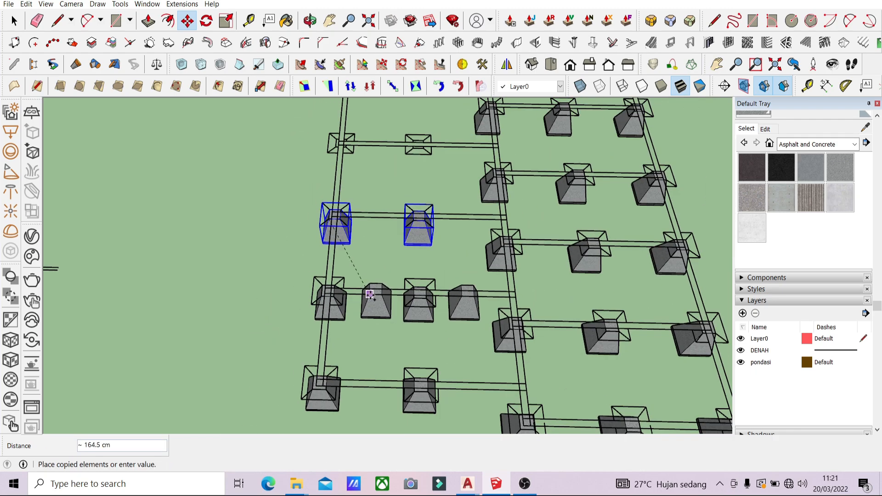
pyautogui.scroll(4, 336, 187)
pyautogui.scroll(1, 335, 187)
pyautogui.click(352, 188)
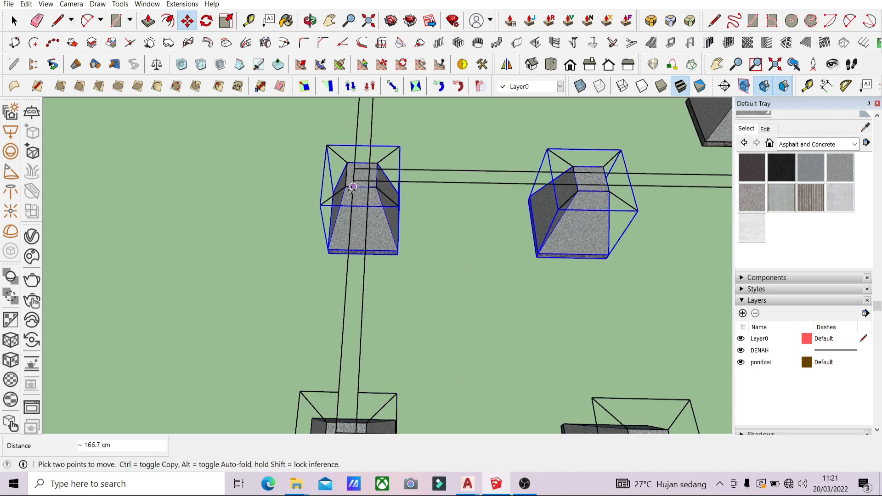
# Copy the fourth-row pair of footings onto the fifth row of marks in the adjoining section.
pyautogui.click(345, 187)
pyautogui.press('ctrl')
pyautogui.scroll(-4, 346, 187)
pyautogui.scroll(4, 349, 175)
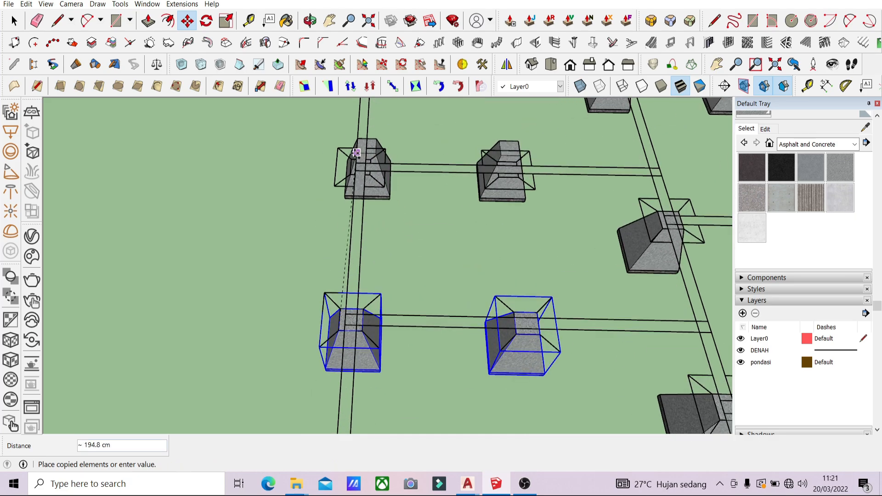
pyautogui.click(354, 183)
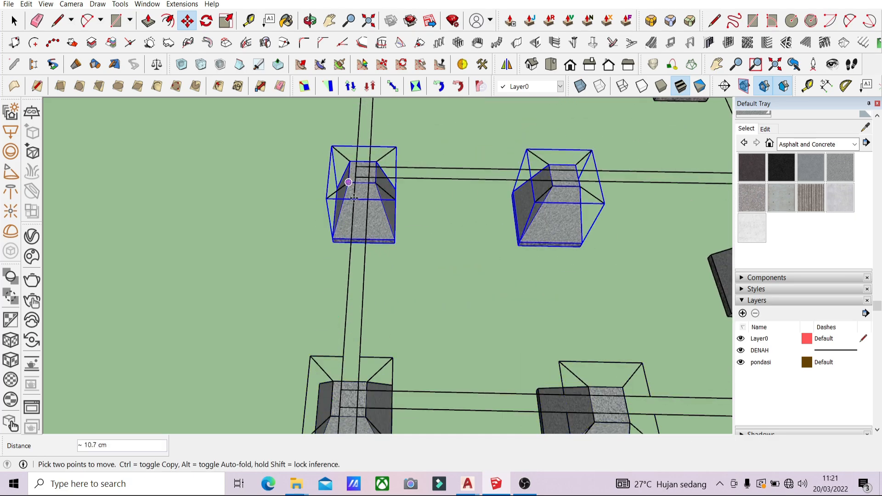
# Copy the fifth-row pair of footings onto the adjoining section's last row of marks and clear the selection.
pyautogui.click(353, 198)
pyautogui.press('ctrl')
pyautogui.scroll(-4, 353, 198)
pyautogui.scroll(4, 368, 197)
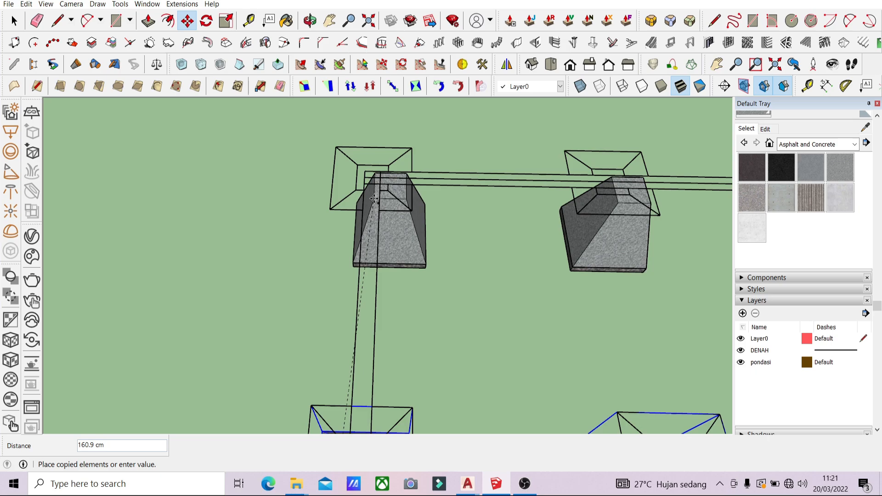
pyautogui.click(370, 197)
pyautogui.scroll(-5, 416, 193)
pyautogui.press('space')
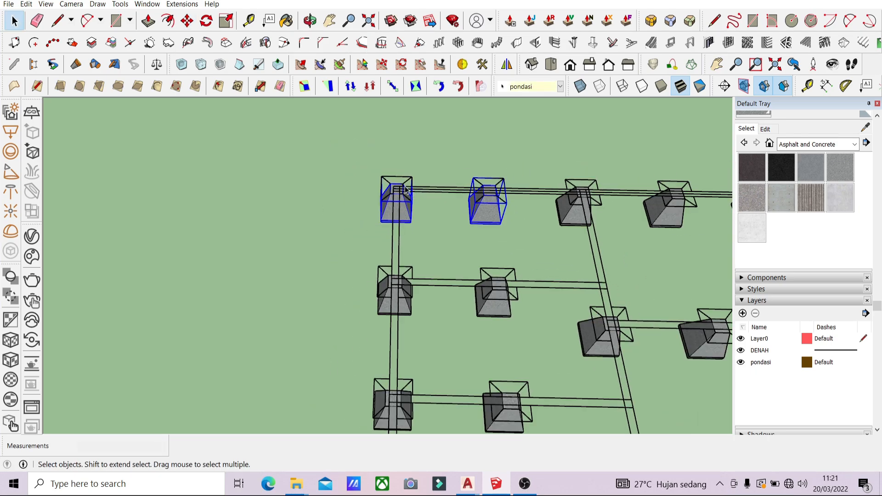
pyautogui.scroll(-2, 405, 190)
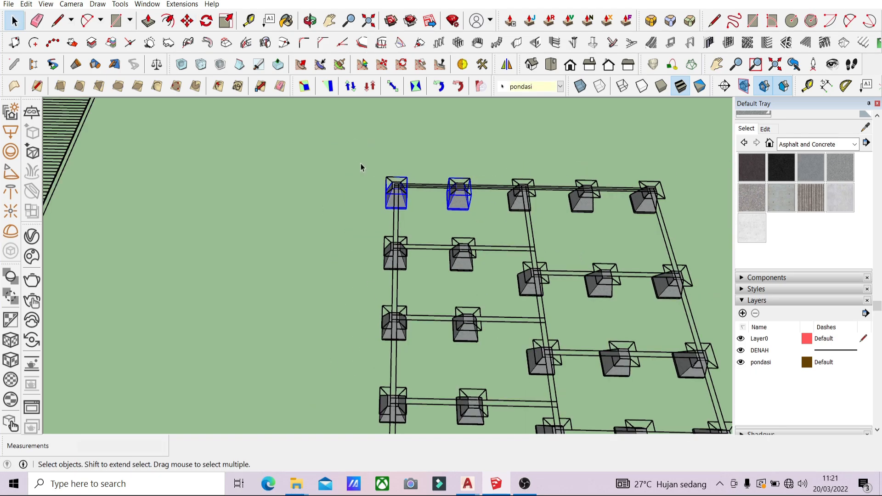
pyautogui.scroll(-3, 418, 191)
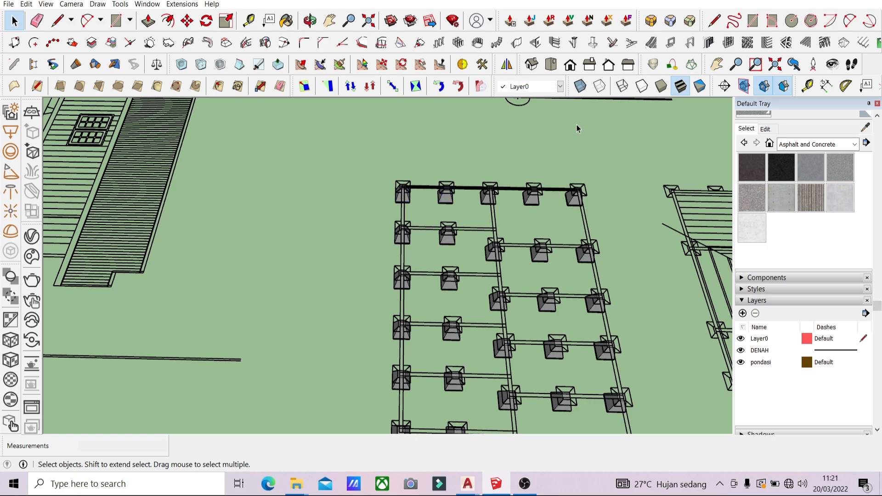
# Examine the footing grid from ground level and from above, toggling the pondasi layer's visibility off and on.
pyautogui.moveTo(477, 270); pyautogui.dragTo(528, 110, button='middle')
pyautogui.scroll(2, 783, 295)
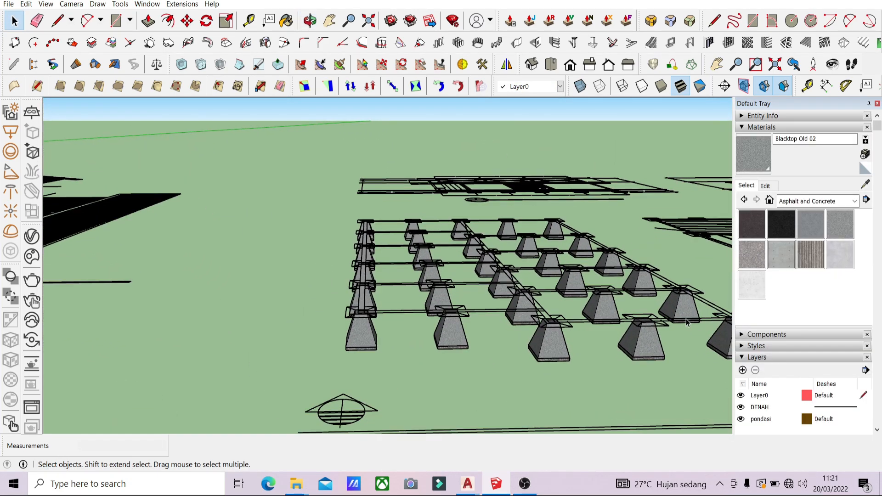
pyautogui.scroll(-3, 783, 295)
pyautogui.moveTo(626, 309); pyautogui.dragTo(208, 235, button='middle')
pyautogui.scroll(5, 313, 239)
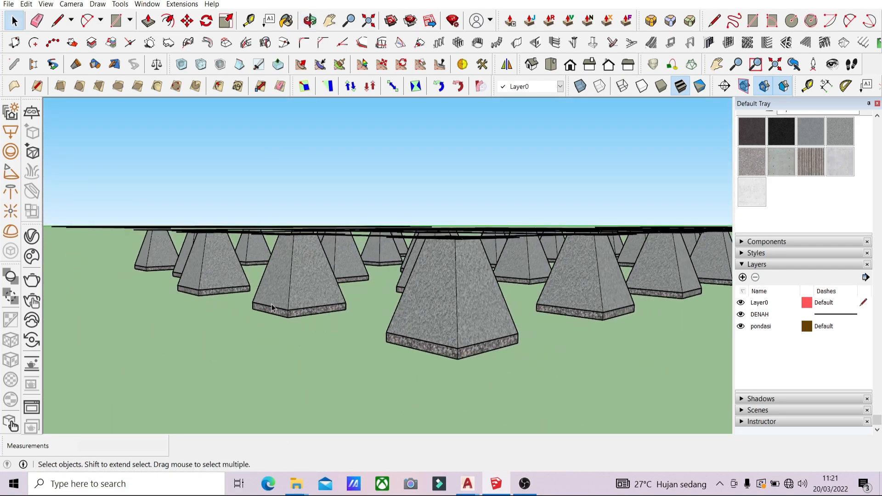
pyautogui.click(741, 326)
pyautogui.click(741, 326)
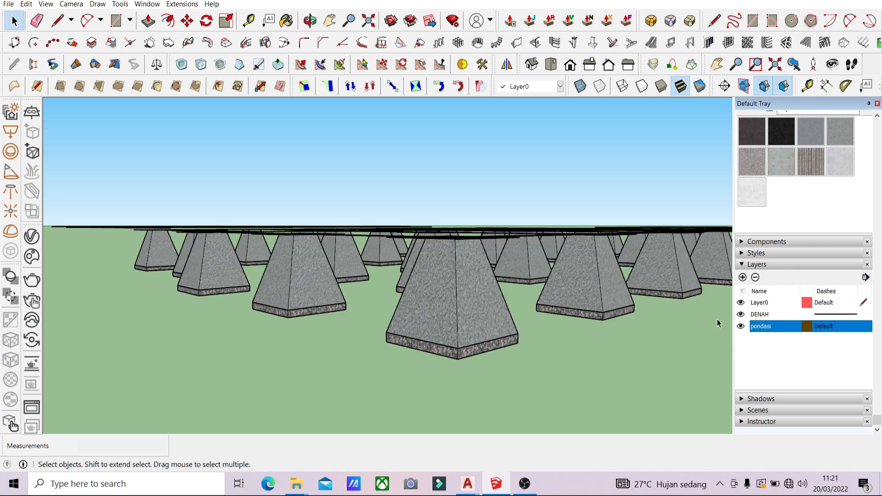
pyautogui.moveTo(718, 323); pyautogui.dragTo(569, 374, button='middle')
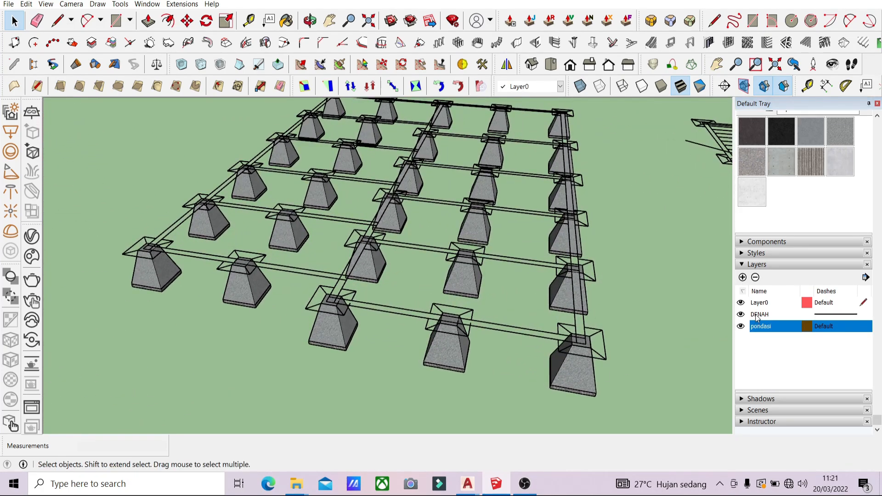
pyautogui.moveTo(559, 118); pyautogui.dragTo(630, 336, button='middle')
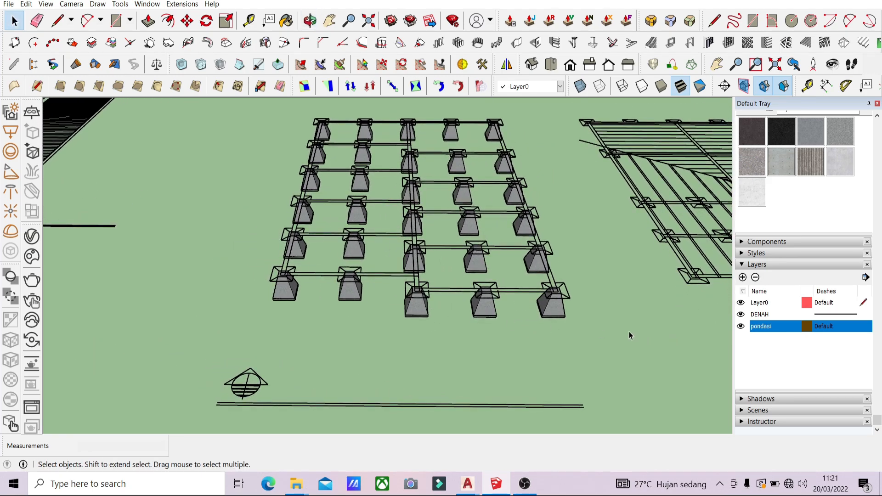
# Add a layer named "sloof 10/10" and make it the current layer.
pyautogui.click(743, 278)
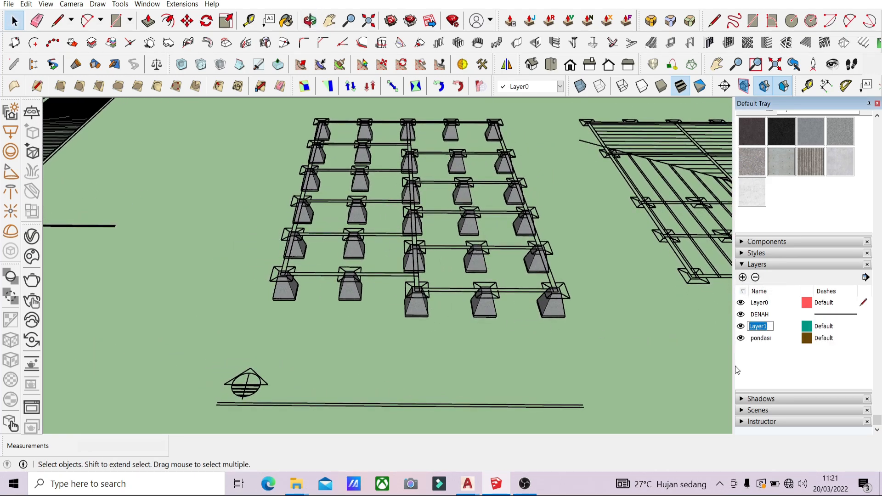
pyautogui.write('sloof 10/10')
pyautogui.click(669, 359)
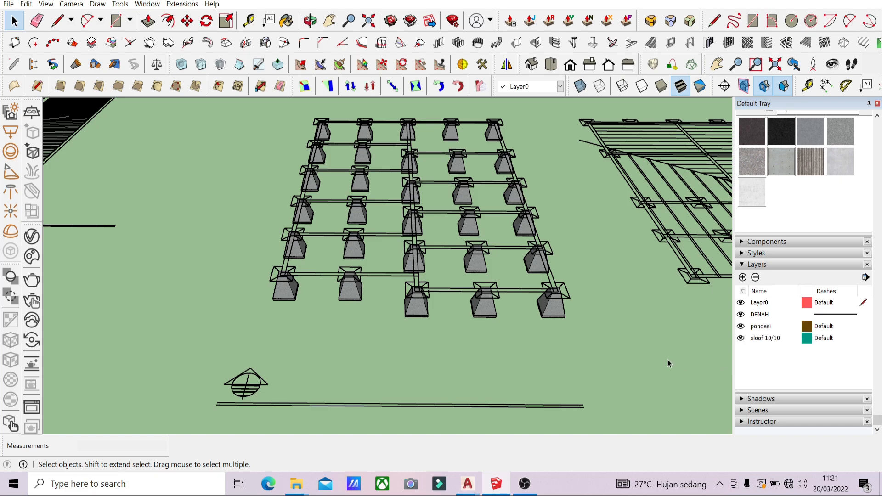
pyautogui.click(560, 87)
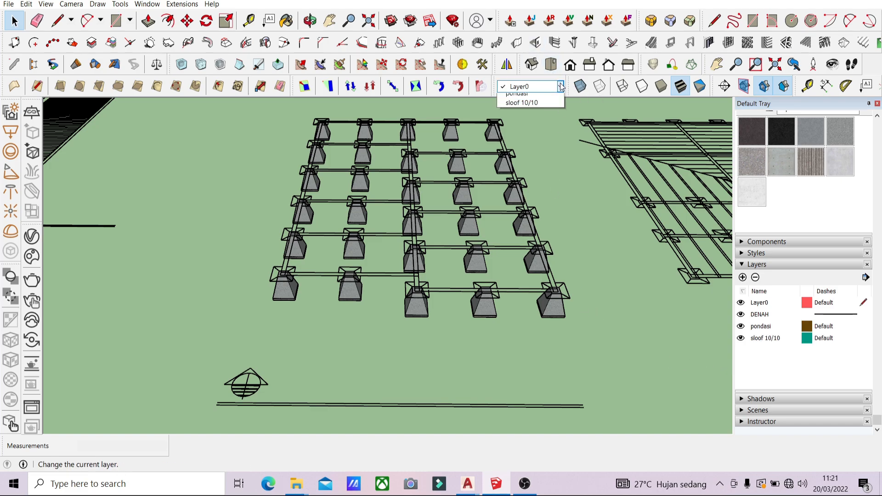
pyautogui.click(533, 127)
# Hide the pondasi layer so that only the plan linework is shown at the foundation's far corner.
pyautogui.scroll(-2, 360, 236)
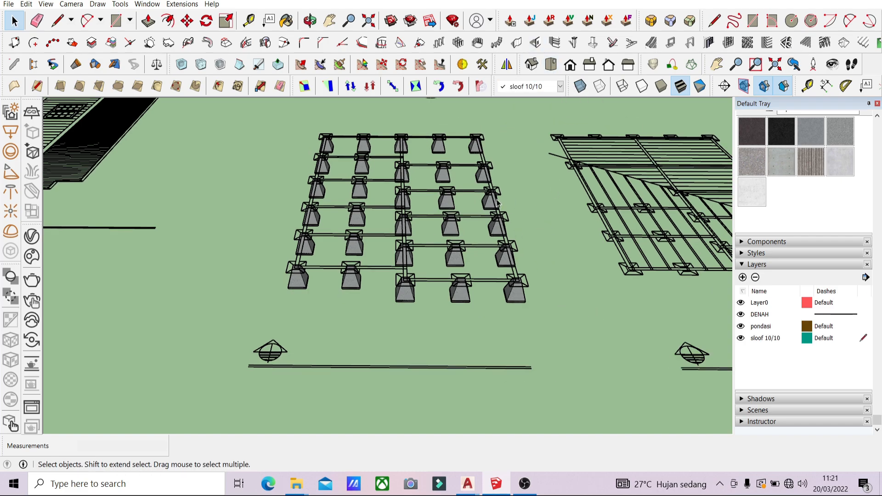
pyautogui.moveTo(299, 221); pyautogui.dragTo(318, 362, button='middle')
pyautogui.scroll(-1, 380, 282)
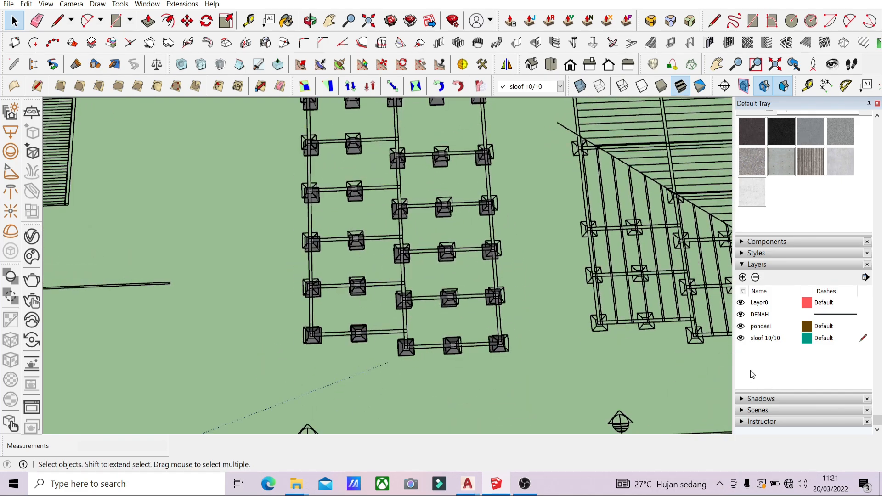
pyautogui.click(740, 327)
pyautogui.scroll(-2, 478, 308)
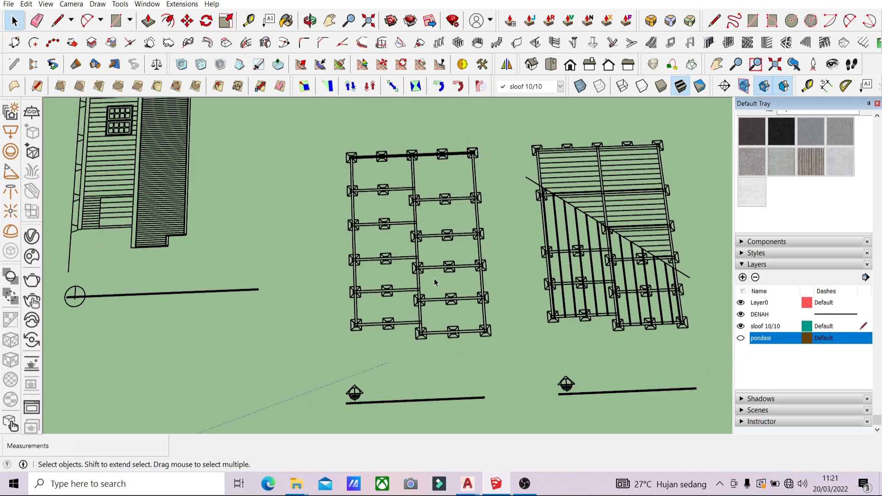
pyautogui.scroll(1, 351, 159)
pyautogui.scroll(4, 351, 159)
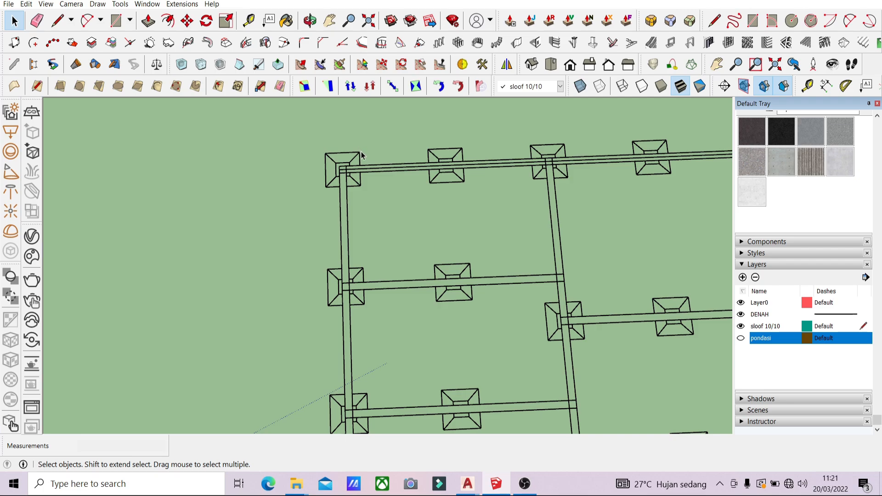
# Draw a 310 × 810 cm rectangle over the first section, starting at the outer corner of the far end of the plan.
pyautogui.scroll(3, 354, 166)
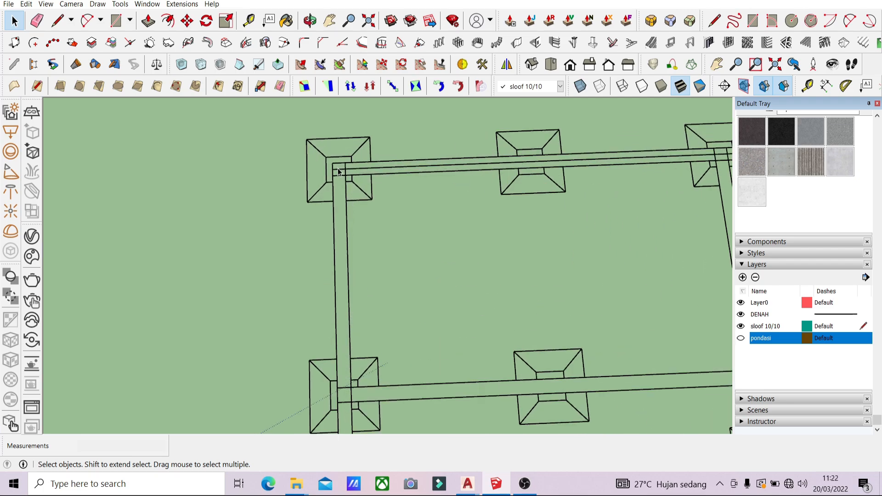
pyautogui.press('r')
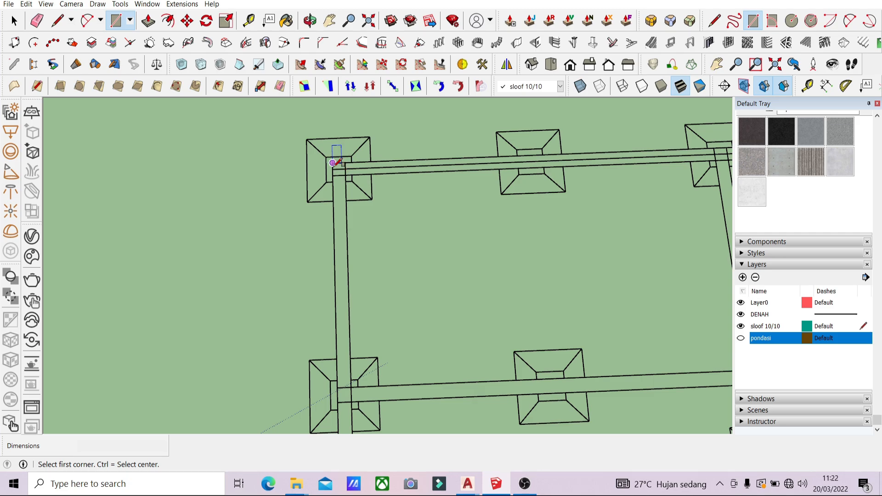
pyautogui.scroll(-5, 325, 155)
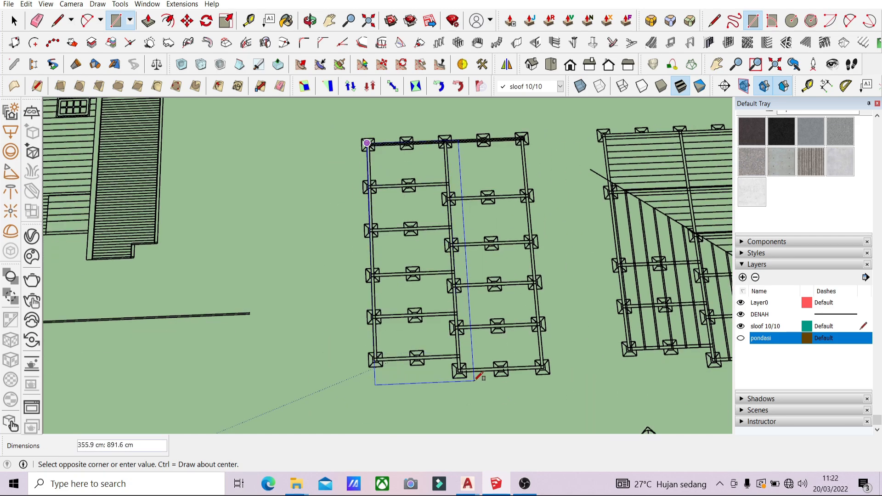
pyautogui.scroll(1, 538, 369)
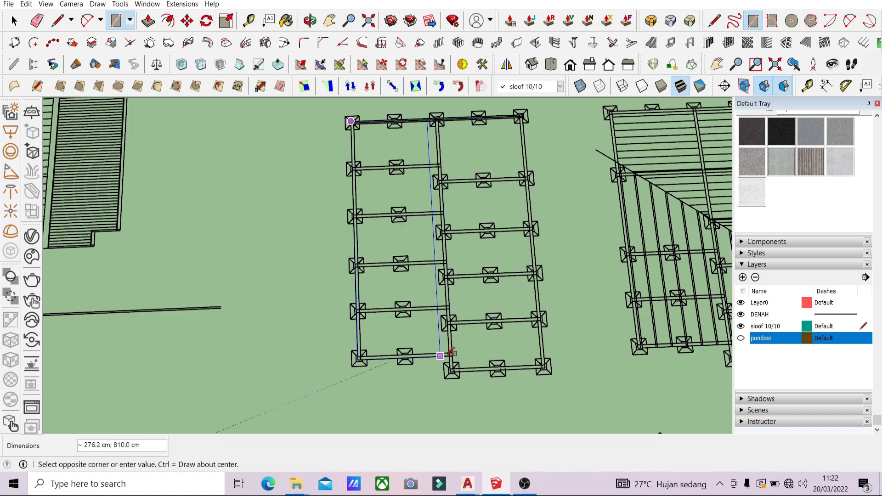
pyautogui.write('310;810')
pyautogui.press('Return')
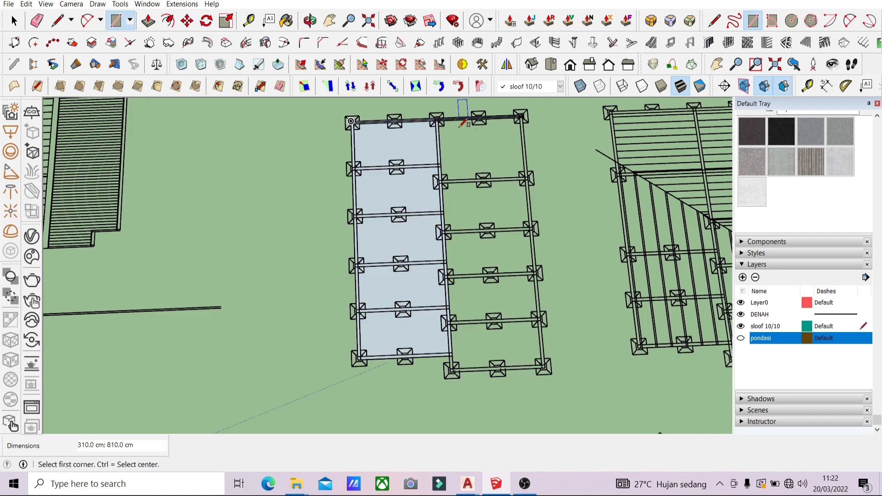
# Draw a rectangle over the adjoining section, from the shared corner on the far edge to its diagonally opposite outer corner.
pyautogui.scroll(3, 437, 115)
pyautogui.scroll(2, 436, 111)
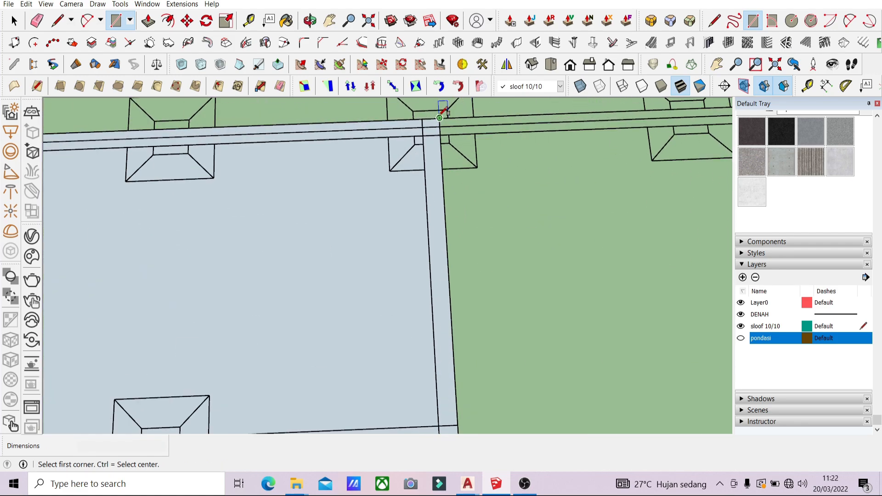
pyautogui.click(440, 119)
pyautogui.scroll(-8, 446, 173)
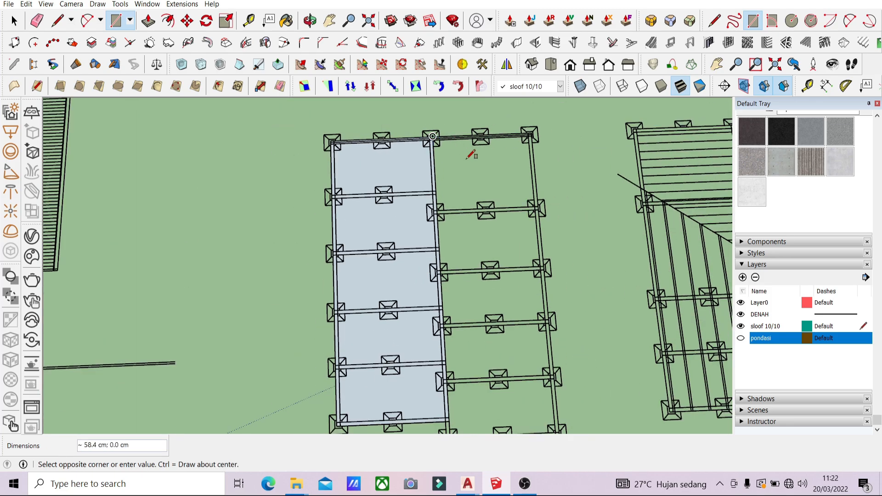
pyautogui.scroll(6, 529, 363)
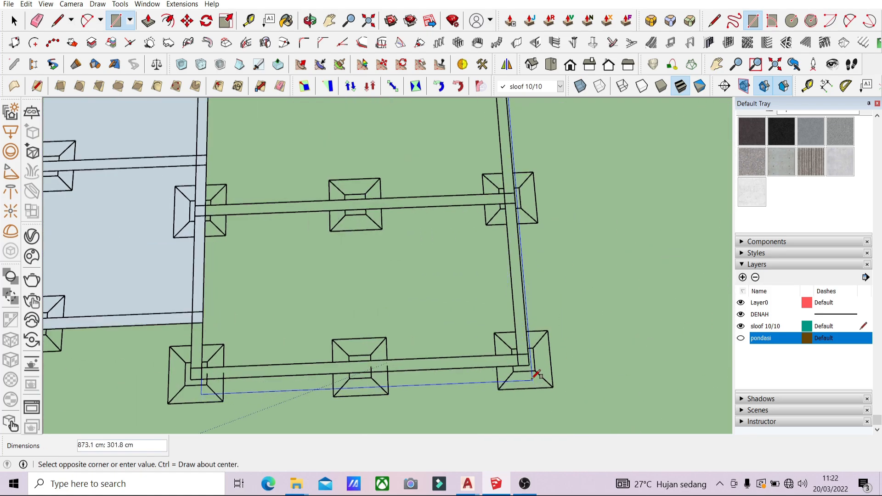
pyautogui.click(528, 363)
pyautogui.scroll(-8, 507, 350)
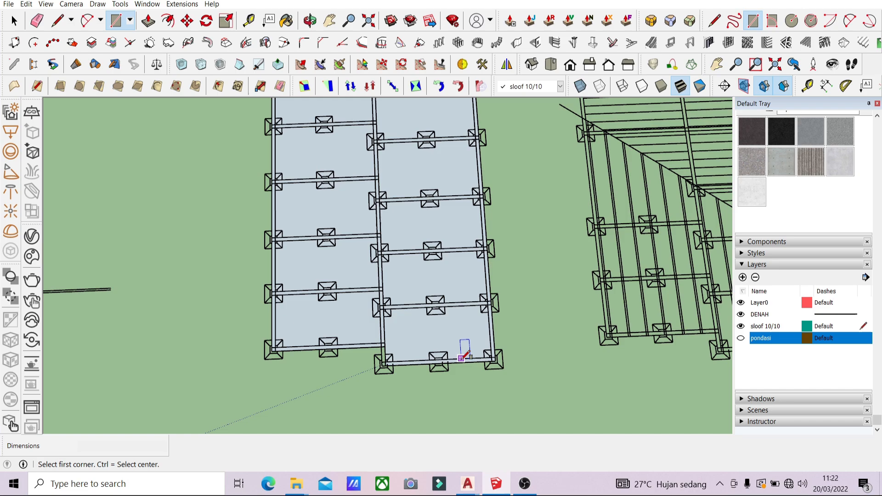
# Draw inner rectangles between the beam lines of both first-row bays, the first section's about 290 × 157 cm.
pyautogui.scroll(7, 337, 171)
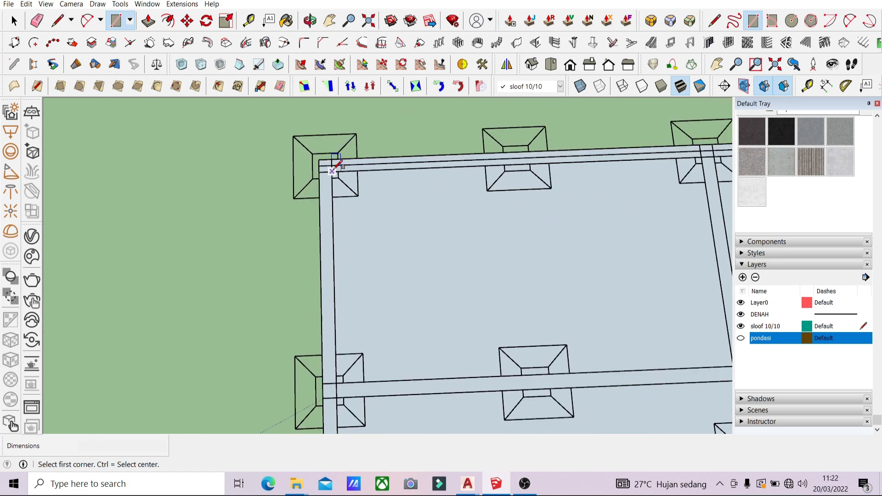
pyautogui.click(332, 171)
pyautogui.scroll(-3, 332, 170)
pyautogui.scroll(2, 536, 256)
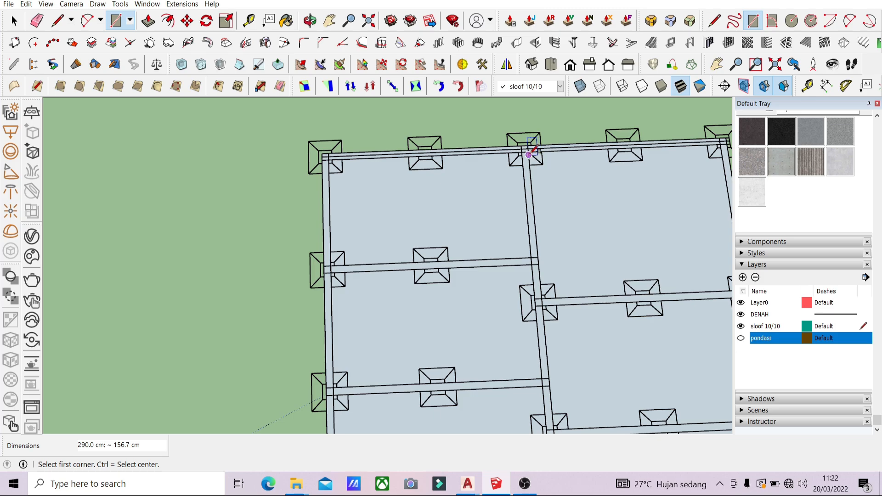
pyautogui.scroll(4, 529, 151)
pyautogui.click(528, 143)
pyautogui.scroll(-4, 420, 153)
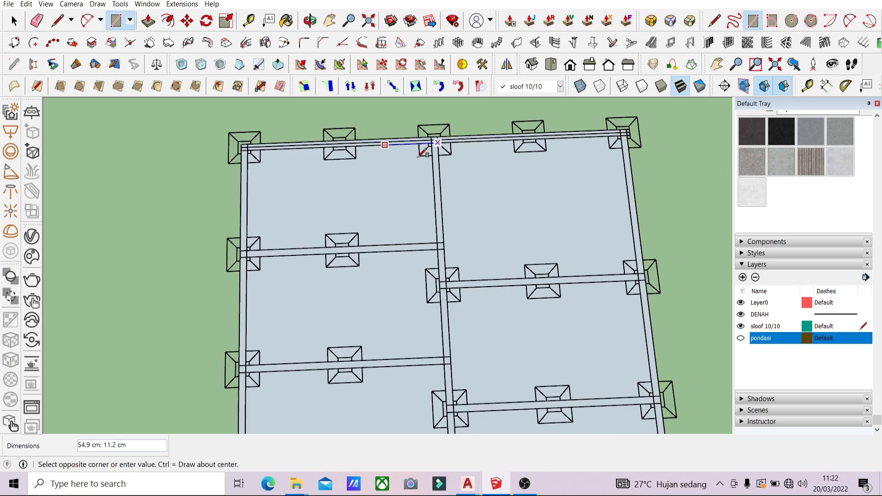
pyautogui.scroll(2, 632, 253)
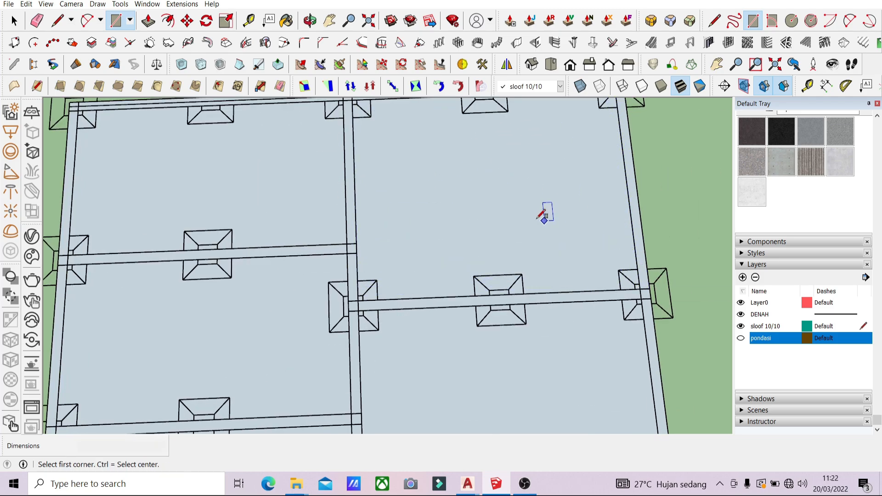
# Draw inner rectangles between the beam lines of both second-row bays, the first section's about 290 × 157 cm.
pyautogui.scroll(-2, 542, 213)
pyautogui.scroll(2, 252, 244)
pyautogui.click(255, 246)
pyautogui.scroll(-1, 382, 301)
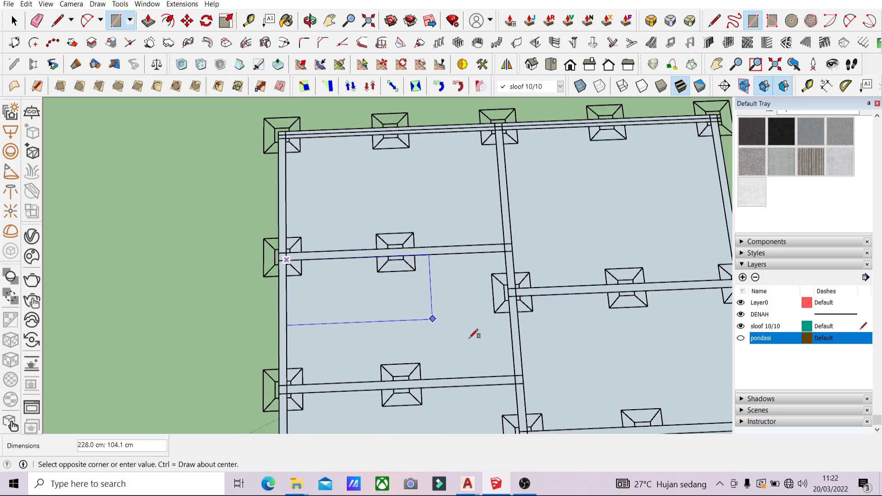
pyautogui.scroll(2, 469, 338)
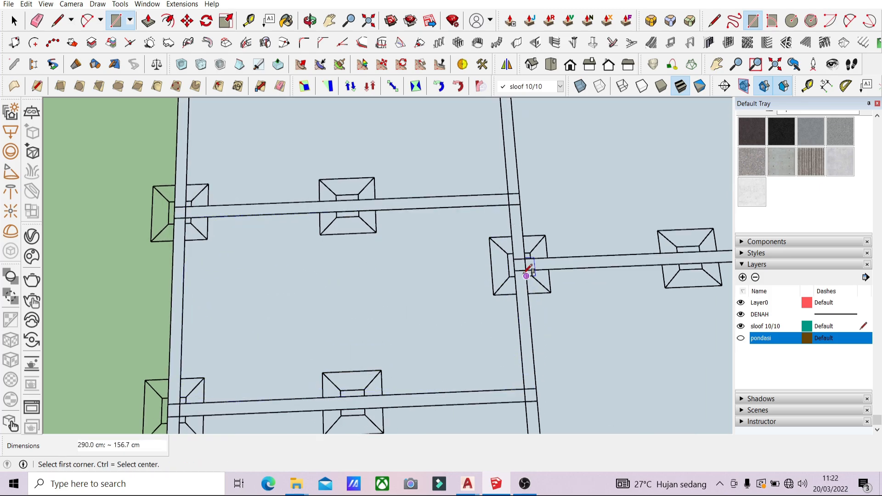
pyautogui.scroll(-2, 527, 266)
pyautogui.scroll(1, 671, 363)
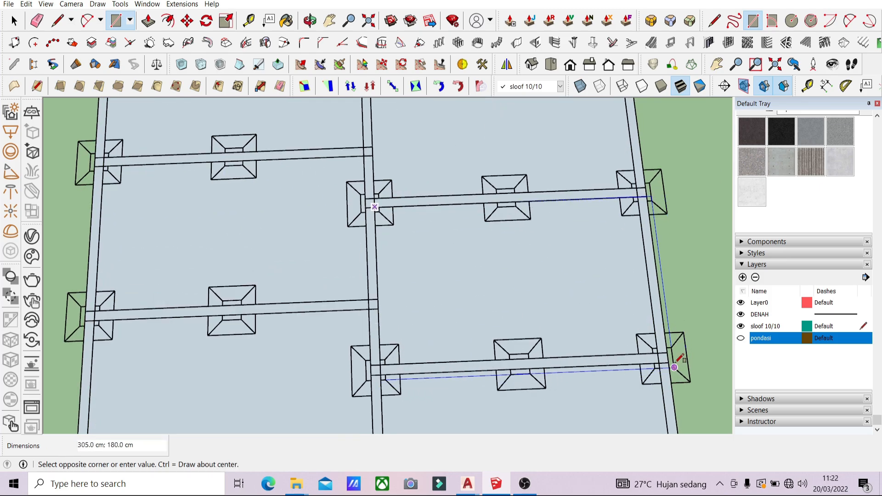
pyautogui.click(658, 352)
pyautogui.scroll(-2, 350, 199)
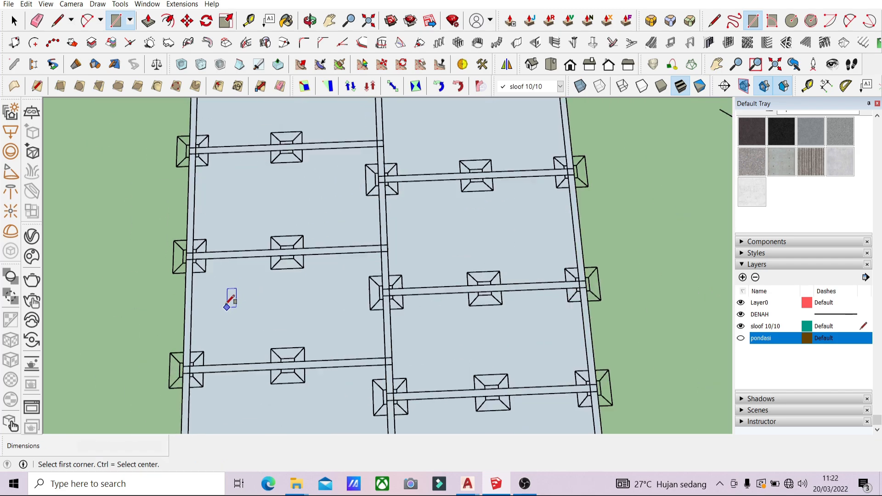
# Draw inner rectangles in both third-row bays, about 290 × 157 cm in the first section and 290 × 140 cm in the adjoining one.
pyautogui.scroll(2, 189, 255)
pyautogui.click(183, 251)
pyautogui.scroll(-2, 361, 248)
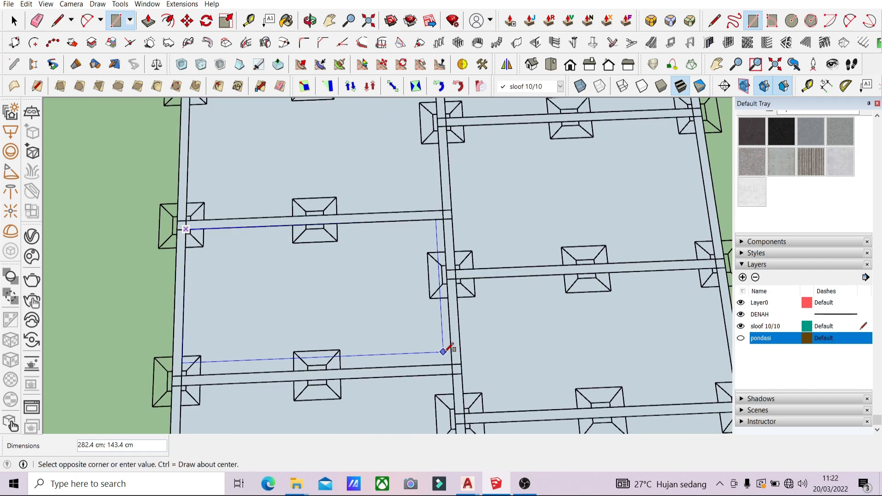
pyautogui.scroll(2, 459, 360)
pyautogui.click(454, 367)
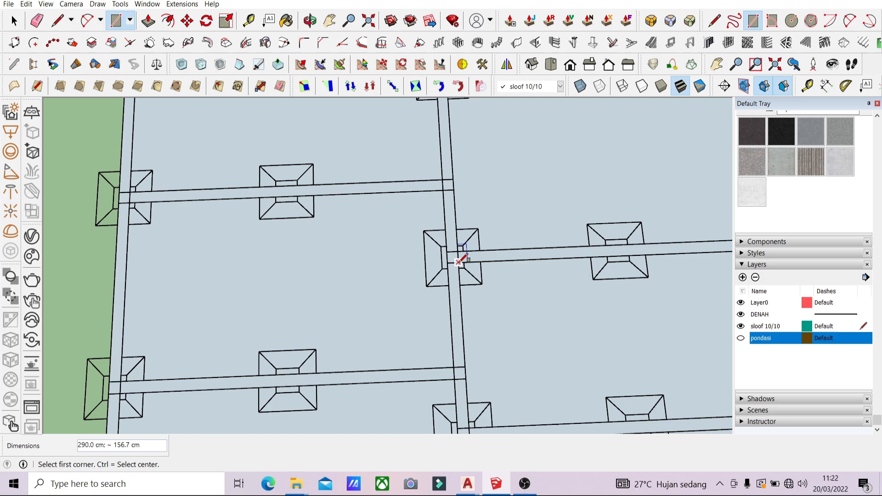
pyautogui.click(458, 261)
pyautogui.scroll(-2, 460, 239)
pyautogui.scroll(2, 597, 308)
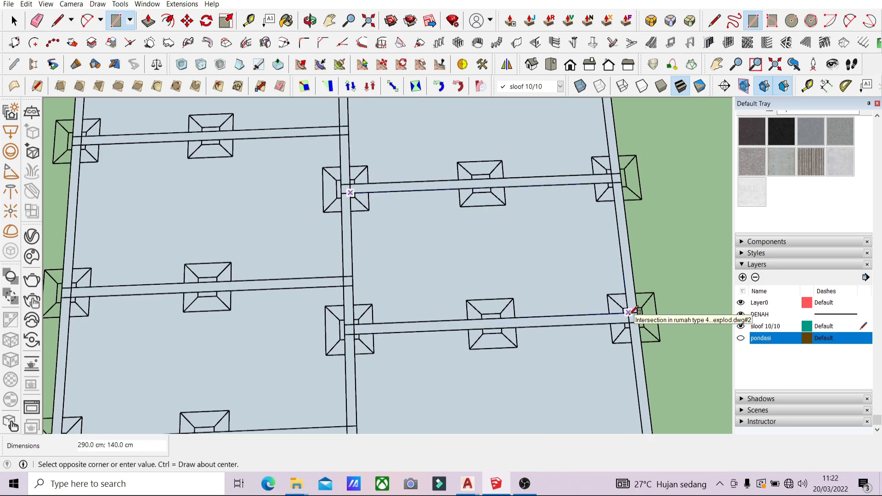
pyautogui.click(628, 313)
# Draw inner rectangles between the beam lines of both fourth-row bays, snapping to the beam intersections.
pyautogui.scroll(-2, 593, 250)
pyautogui.scroll(3, 304, 281)
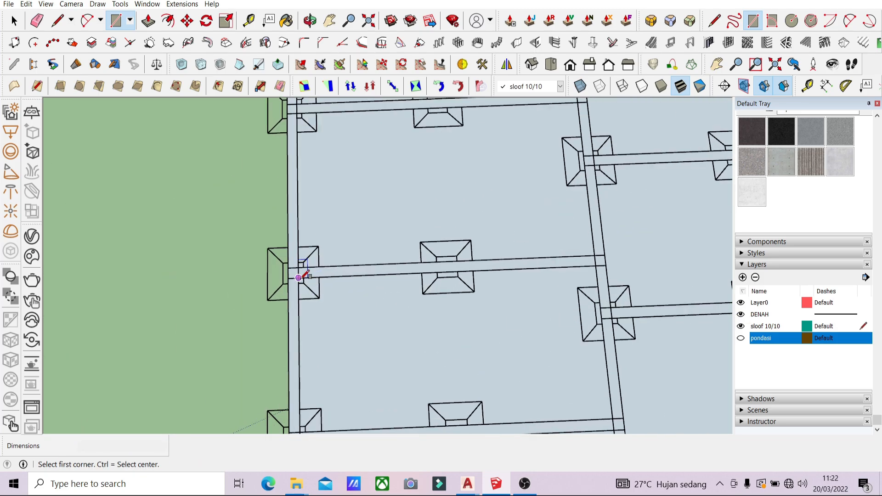
pyautogui.click(299, 278)
pyautogui.scroll(-2, 367, 250)
pyautogui.scroll(2, 544, 355)
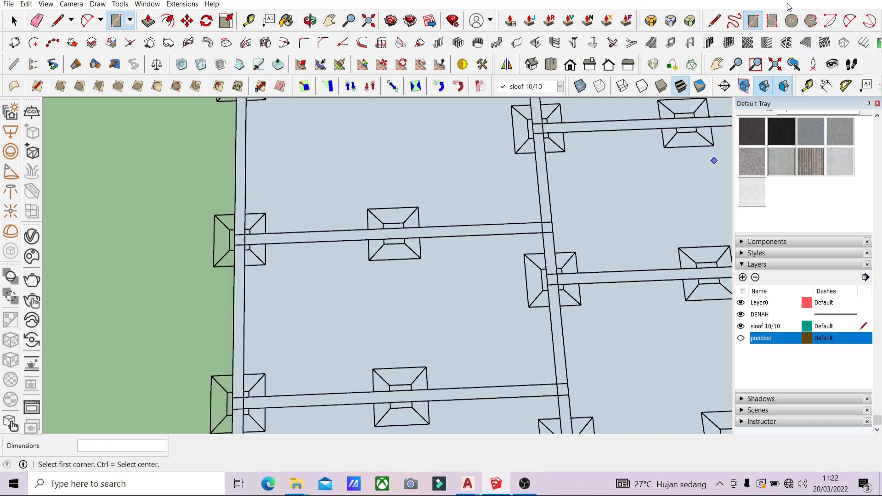
pyautogui.scroll(2, 554, 280)
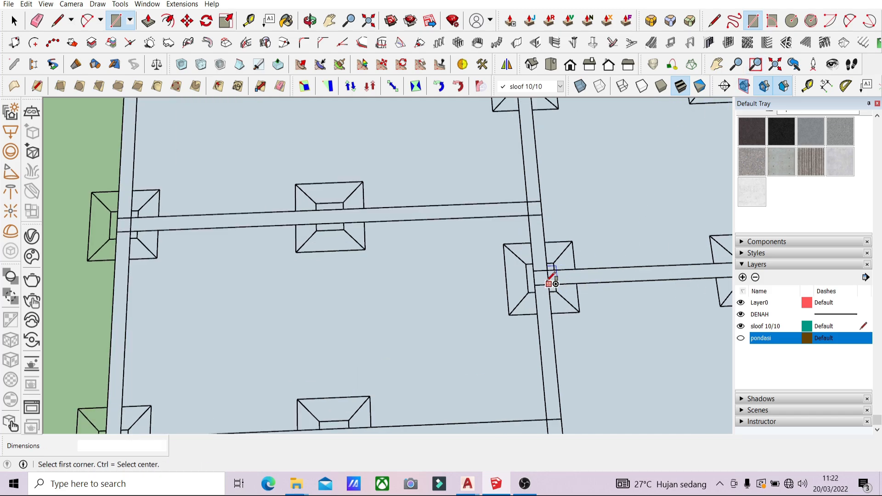
pyautogui.click(549, 284)
pyautogui.scroll(-3, 494, 262)
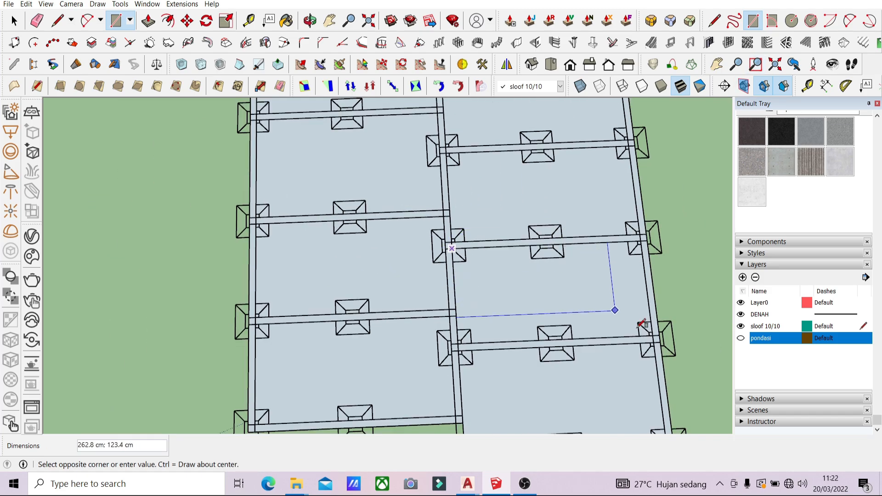
pyautogui.scroll(3, 616, 309)
pyautogui.click(661, 339)
pyautogui.scroll(-3, 622, 216)
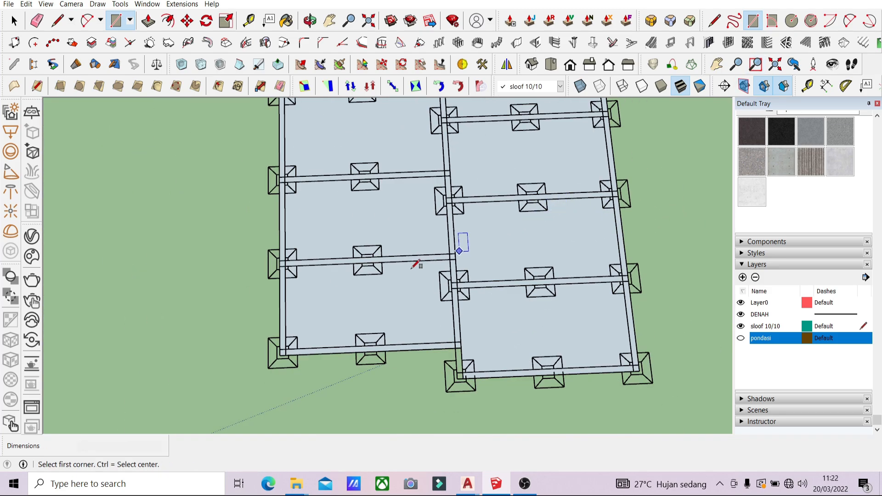
# Draw 290 × 140 cm inner rectangles between the beam lines of both last-row bays.
pyautogui.scroll(3, 285, 265)
pyautogui.scroll(-2, 285, 265)
pyautogui.click(287, 251)
pyautogui.scroll(-3, 460, 276)
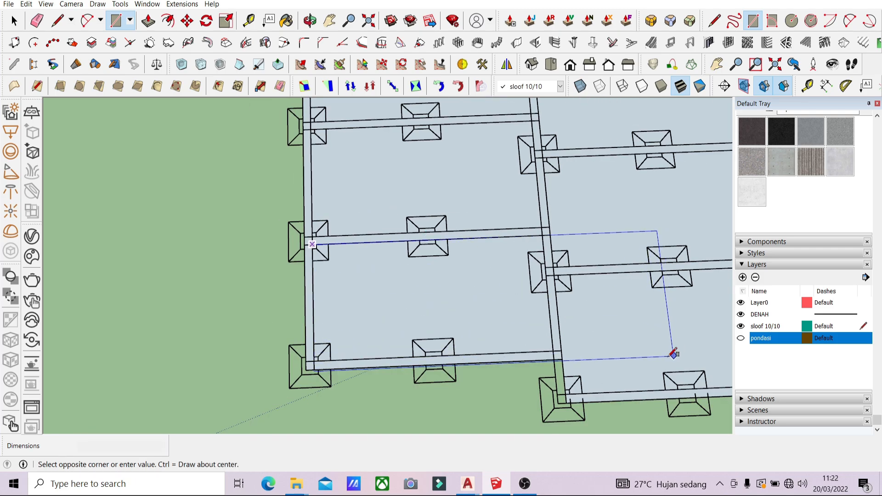
pyautogui.scroll(3, 674, 354)
pyautogui.click(525, 353)
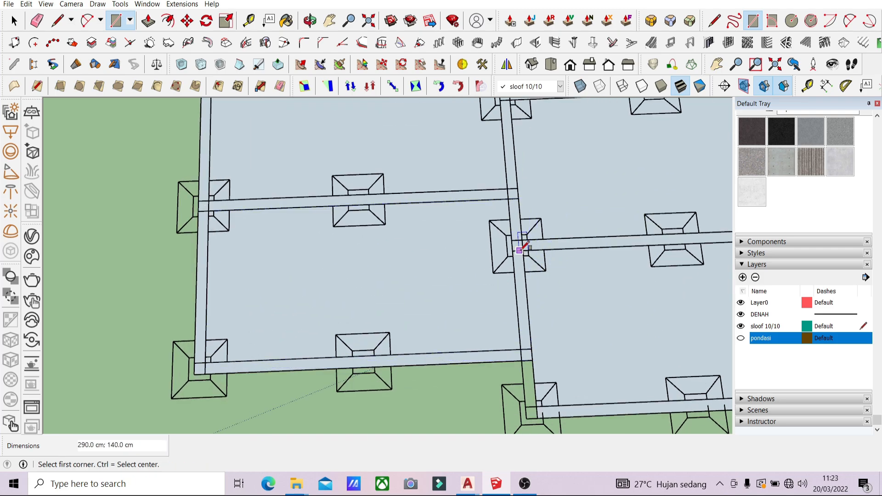
pyautogui.click(520, 250)
pyautogui.scroll(-2, 524, 247)
pyautogui.scroll(2, 704, 343)
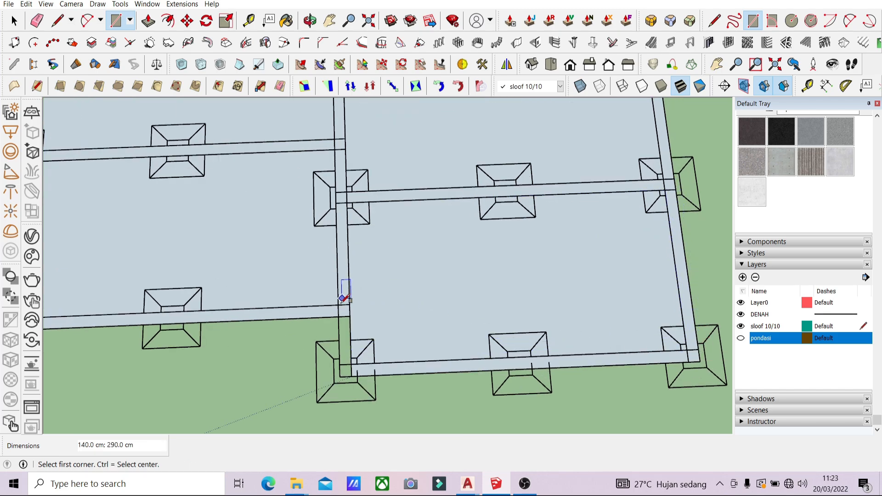
# Draw a 10 × 50 cm rectangle over the beam strip that projects past the first section's near edge, and leave the Rectangle tool.
pyautogui.scroll(1, 339, 314)
pyautogui.click(338, 317)
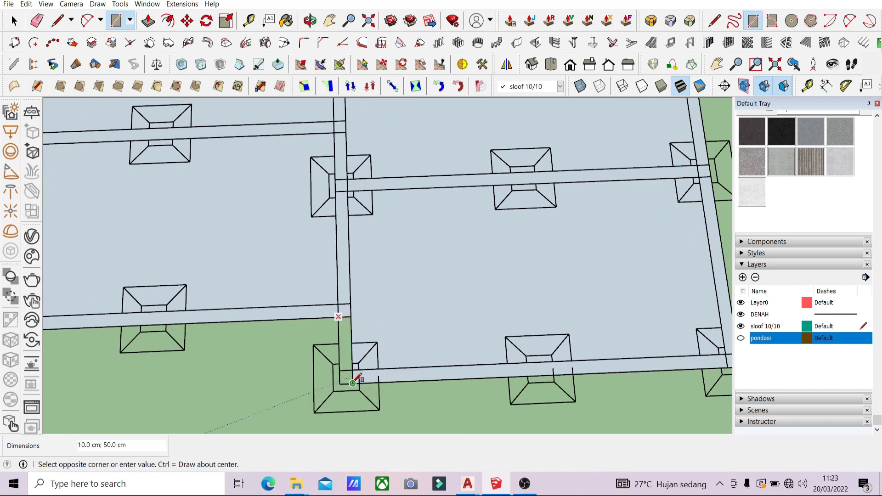
pyautogui.click(352, 383)
pyautogui.scroll(-1, 409, 322)
pyautogui.press('space')
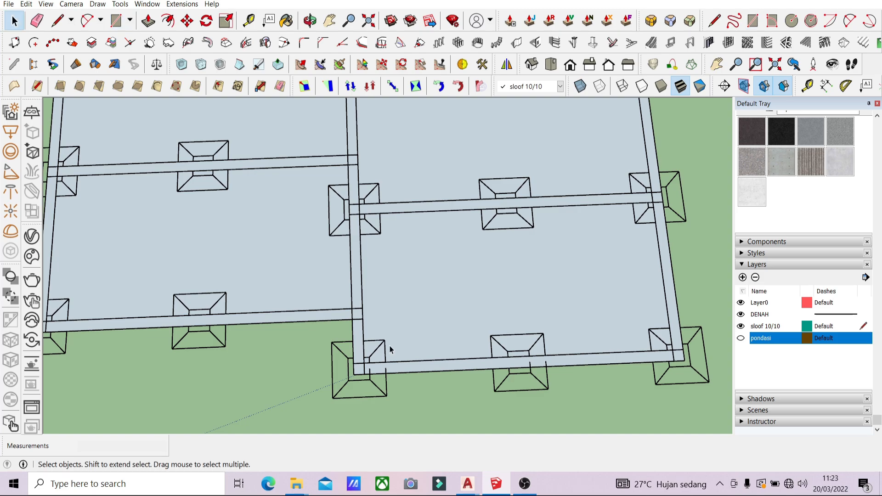
# Try to erase the line crossing the beam junction at the near-edge offset, and undo the erasure.
pyautogui.scroll(3, 349, 317)
pyautogui.press('e')
pyautogui.click(345, 312)
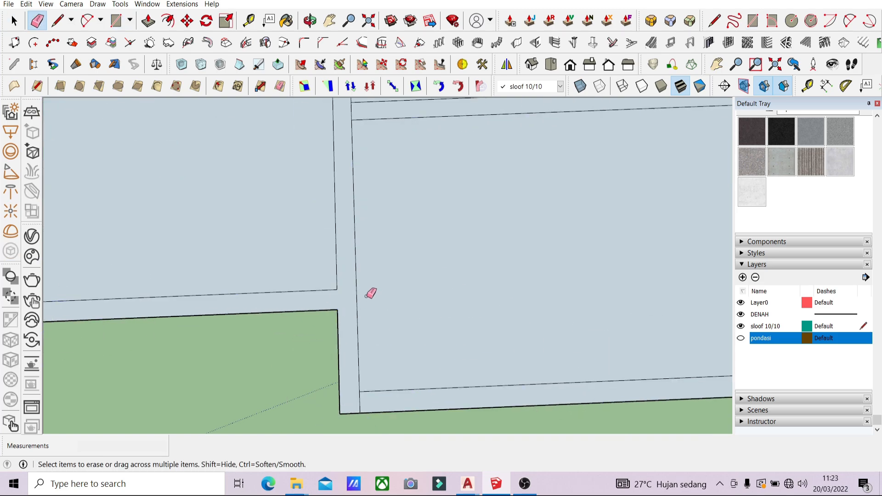
pyautogui.hotkey('ctrl', 'z')
pyautogui.scroll(-4, 375, 288)
pyautogui.press('space')
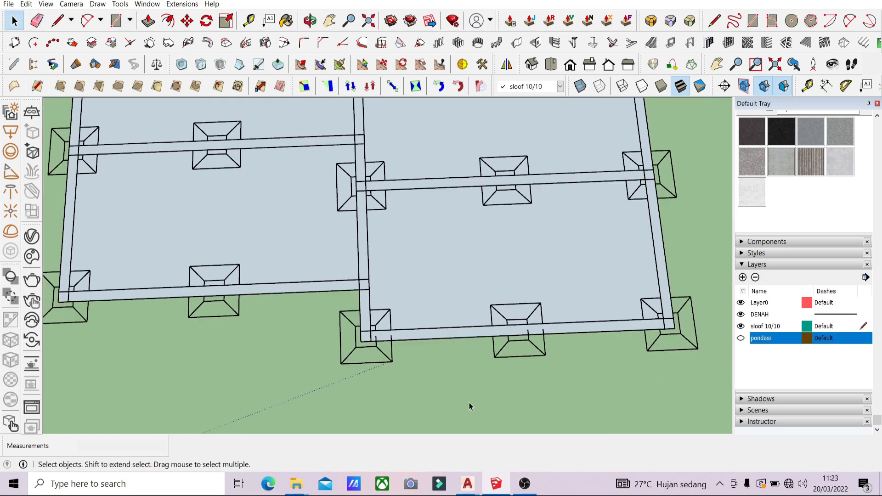
# Hide Layer0 to isolate the sloof faces from the plan linework.
pyautogui.click(740, 303)
pyautogui.scroll(-5, 494, 322)
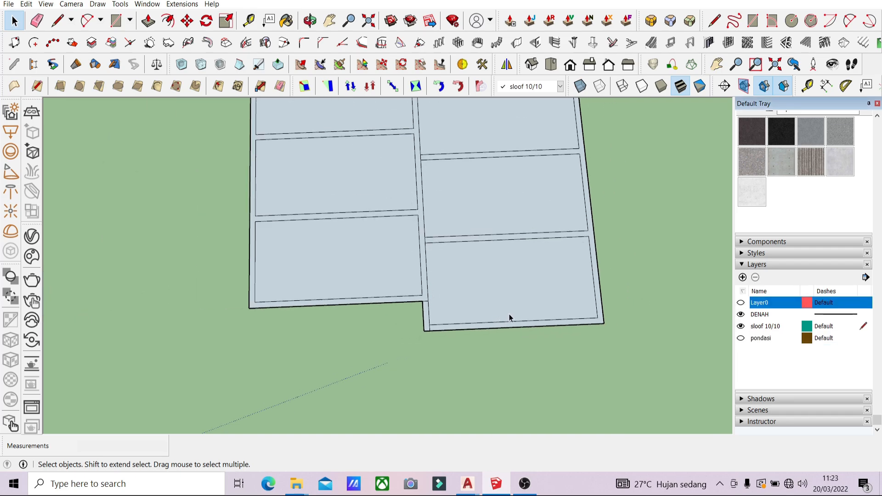
pyautogui.scroll(-3, 518, 312)
pyautogui.scroll(2, 518, 163)
# Delete the infill faces of all ten bays so only the sloof beam strips remain.
pyautogui.click(431, 186)
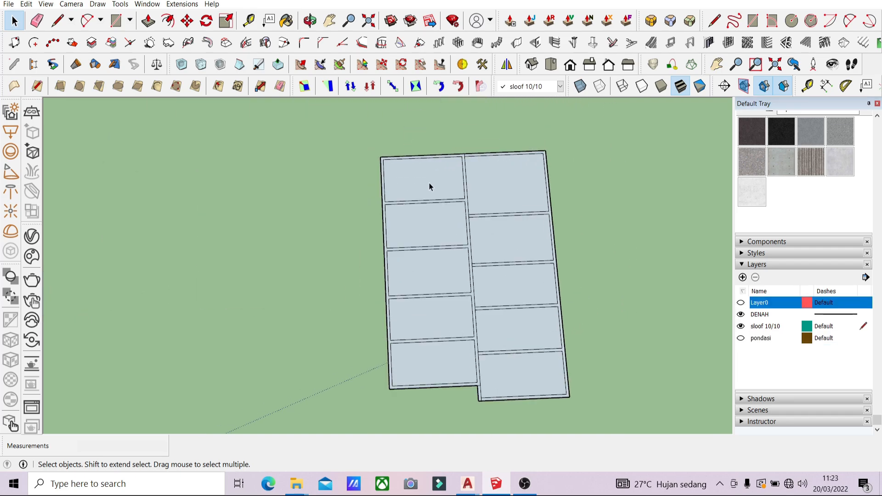
pyautogui.press('Delete')
pyautogui.click(523, 191)
pyautogui.press('Delete')
pyautogui.click(481, 236)
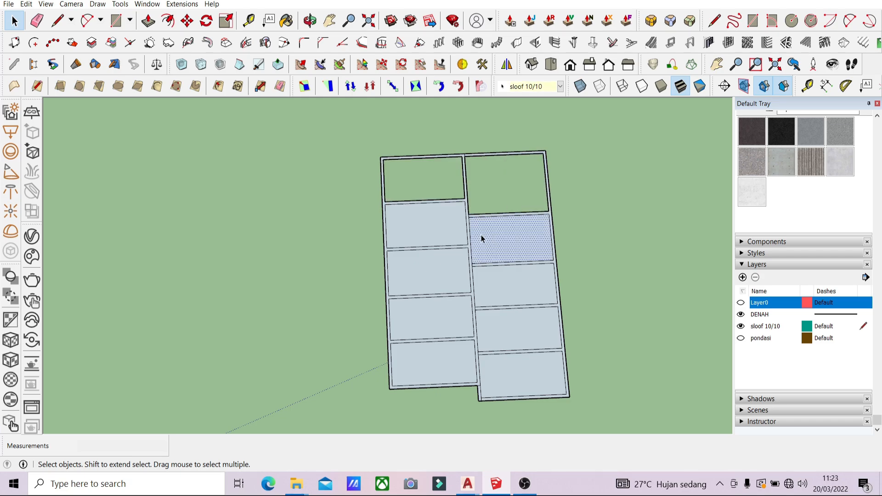
pyautogui.press('Delete')
pyautogui.click(459, 241)
pyautogui.press('Delete')
pyautogui.click(444, 279)
pyautogui.press('Delete')
pyautogui.click(525, 332)
pyautogui.press('Delete')
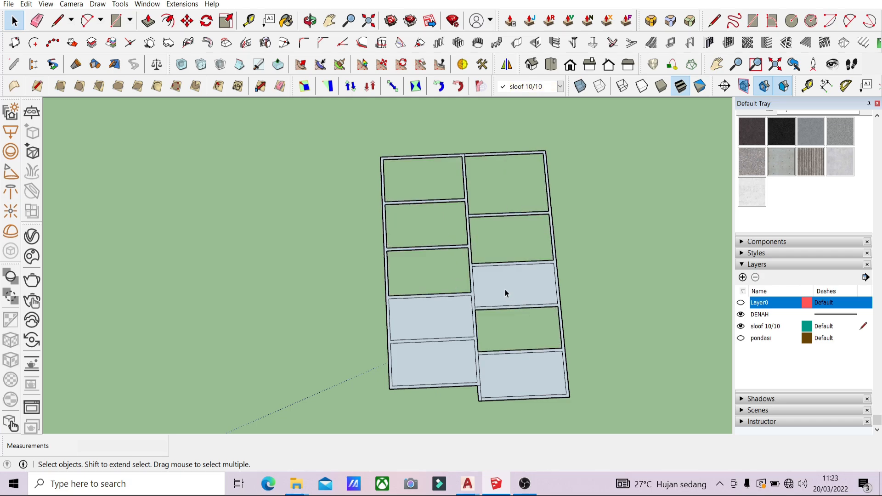
pyautogui.click(505, 289)
pyautogui.press('Delete')
pyautogui.click(446, 312)
pyautogui.press('Delete')
pyautogui.click(456, 361)
pyautogui.press('Delete')
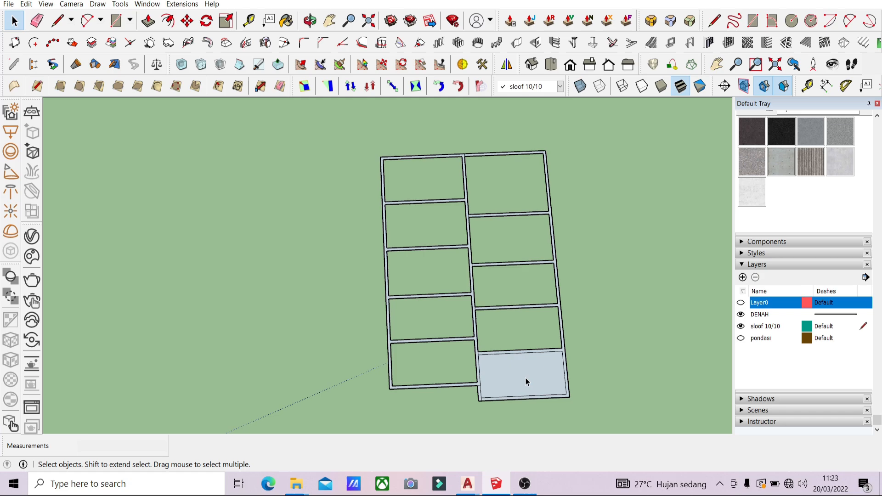
pyautogui.click(524, 381)
pyautogui.press('Delete')
# Erase the leftover lines crossing the beam junction and the outer corner at the near-edge offset.
pyautogui.scroll(4, 503, 384)
pyautogui.scroll(2, 472, 370)
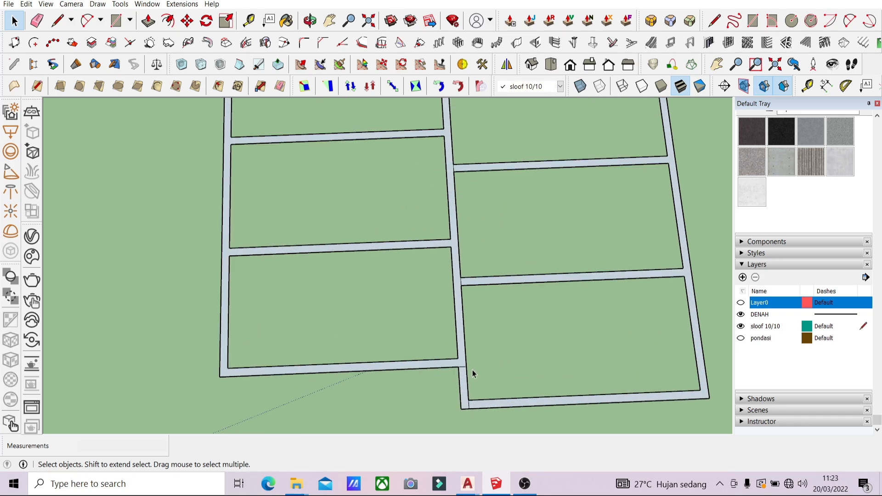
pyautogui.press('e')
pyautogui.scroll(6, 469, 335)
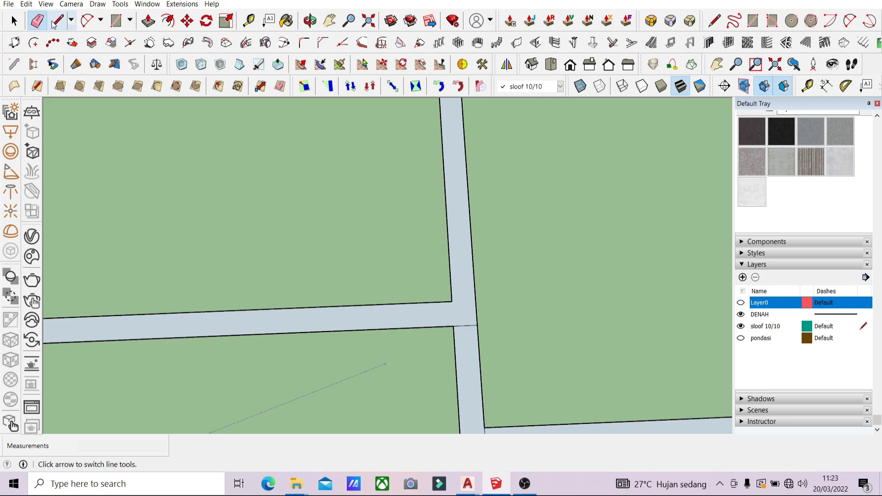
pyautogui.scroll(1, 441, 331)
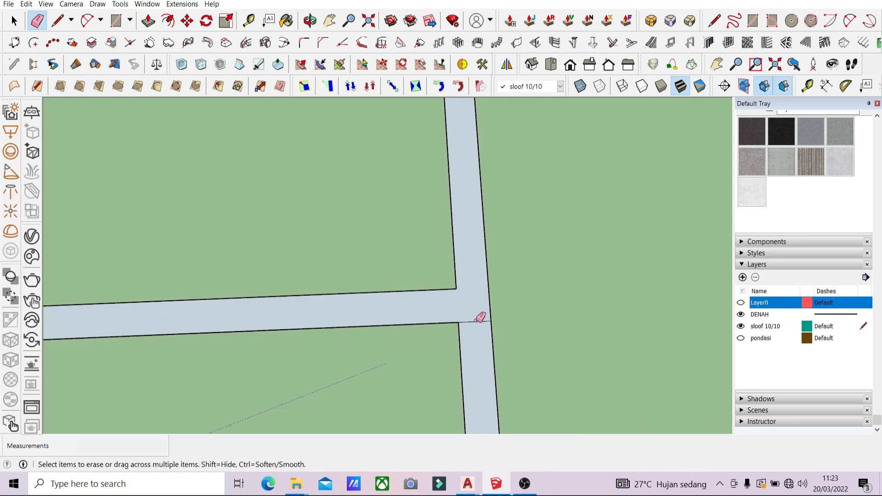
pyautogui.scroll(-3, 453, 291)
pyautogui.scroll(2, 492, 376)
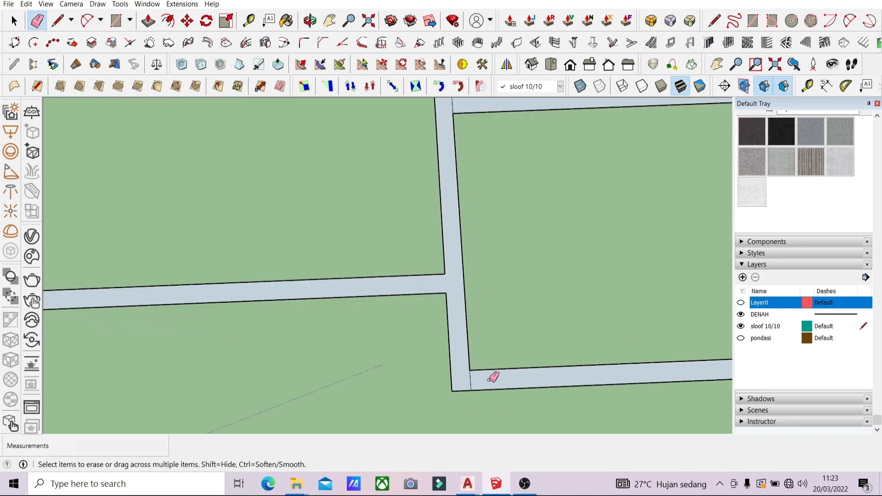
pyautogui.scroll(-4, 469, 376)
pyautogui.scroll(3, 639, 342)
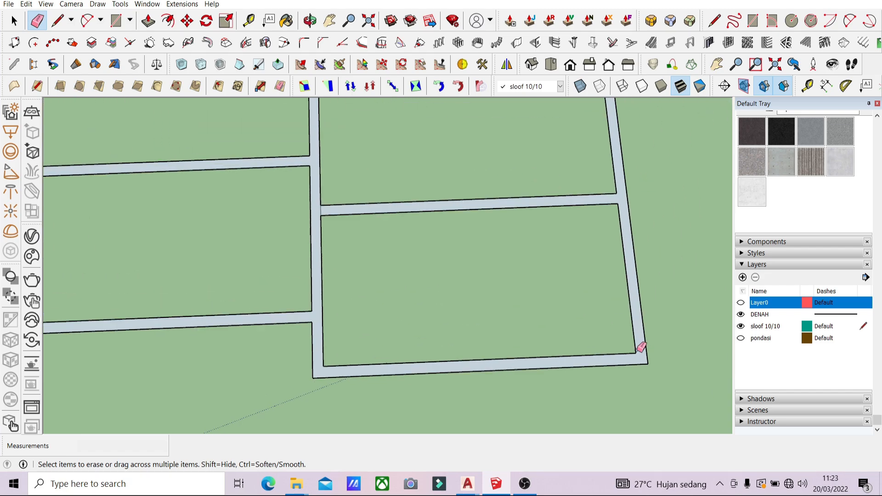
# Check the remaining beam junctions up to the far edge and erase any leftover dividing lines with the Eraser.
pyautogui.scroll(2, 360, 218)
pyautogui.scroll(-2, 591, 292)
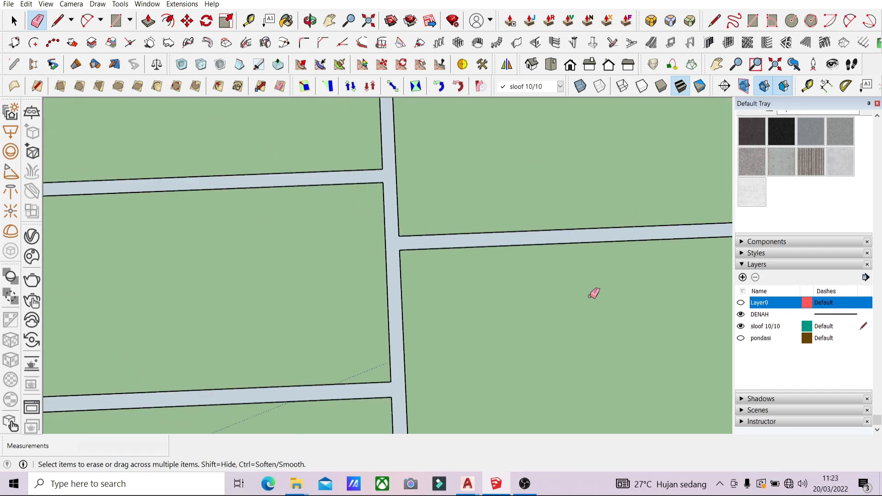
pyautogui.scroll(-3, 403, 344)
pyautogui.scroll(4, 418, 246)
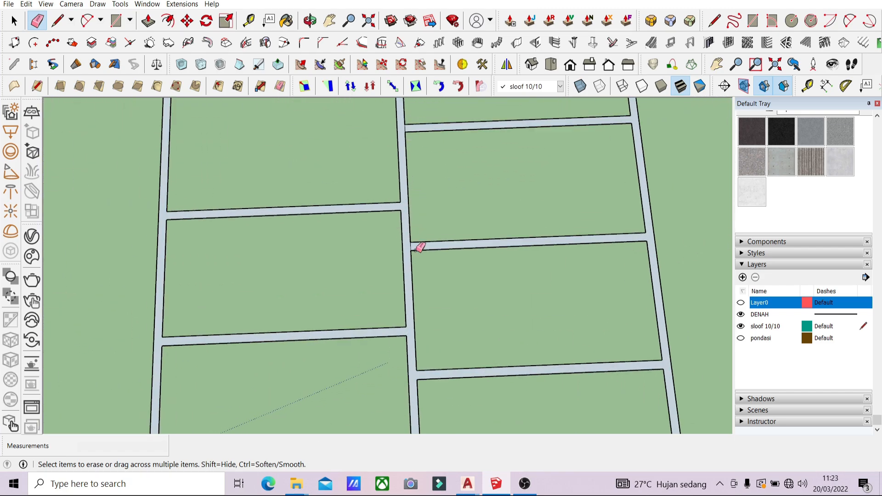
pyautogui.scroll(-3, 417, 310)
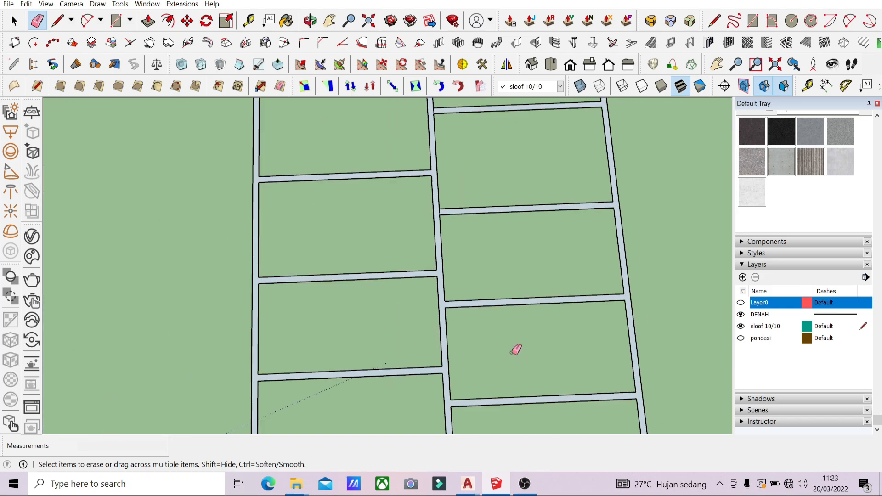
pyautogui.scroll(-3, 474, 318)
pyautogui.scroll(3, 437, 153)
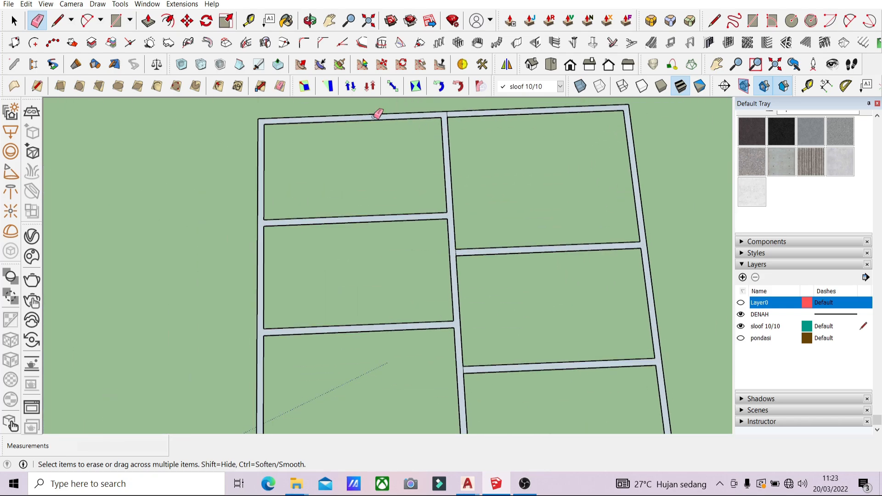
pyautogui.scroll(3, 453, 110)
pyautogui.scroll(-2, 441, 138)
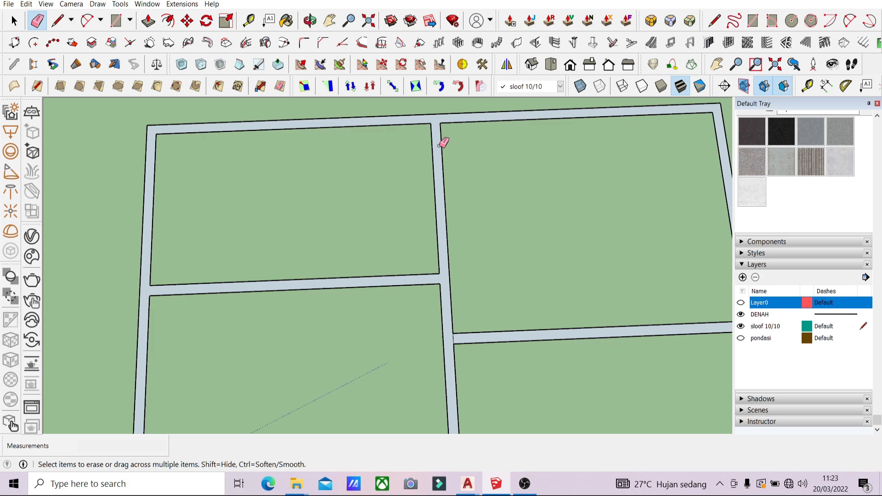
pyautogui.scroll(3, 459, 323)
pyautogui.scroll(-2, 457, 355)
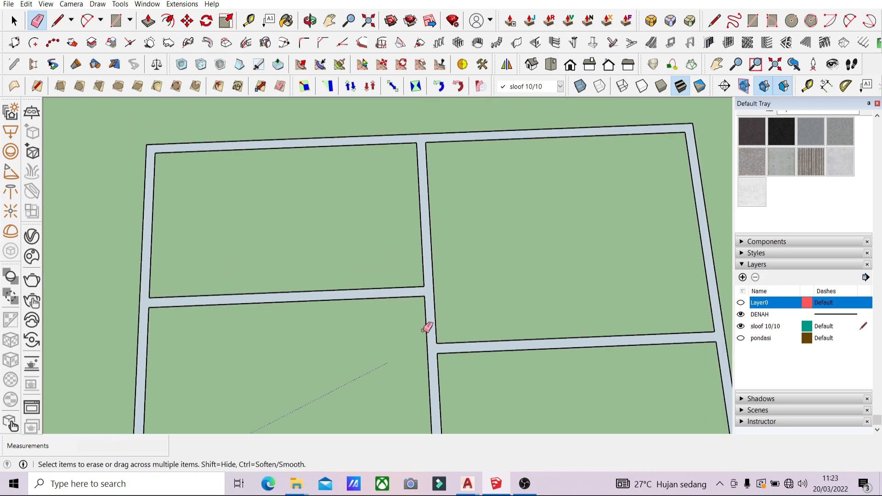
# Extrude the whole sloof beam grid face 10 cm with Push/Pull.
pyautogui.scroll(-6, 431, 240)
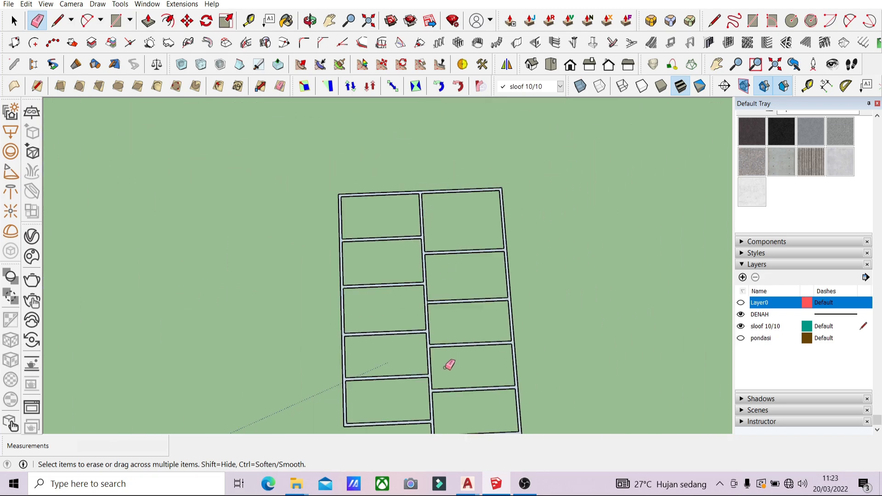
pyautogui.moveTo(449, 363); pyautogui.dragTo(573, 390, button='middle')
pyautogui.press('p')
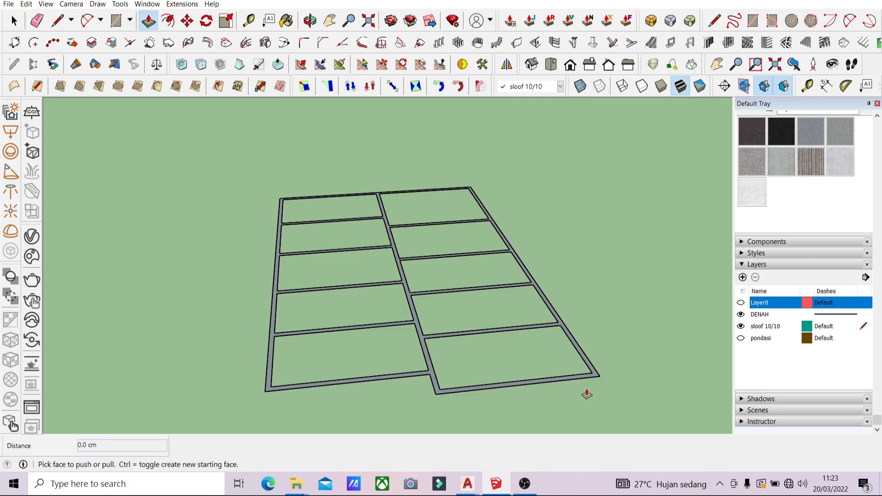
pyautogui.click(586, 360)
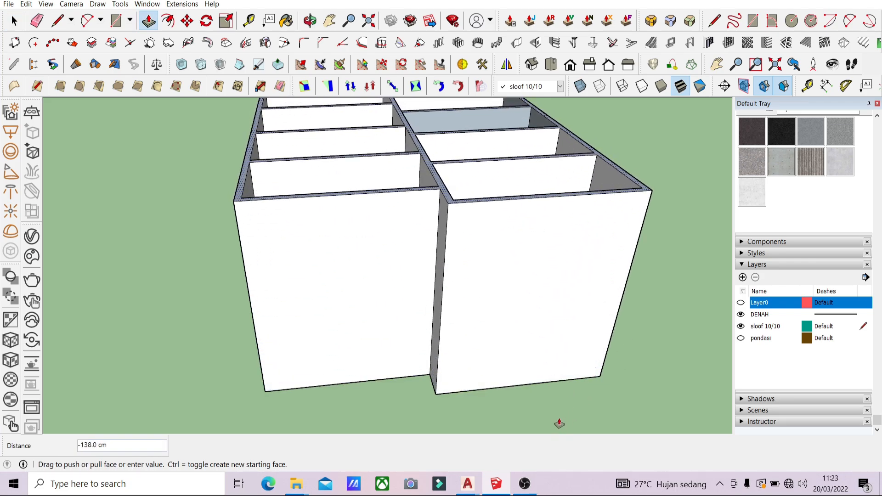
pyautogui.press('Return')
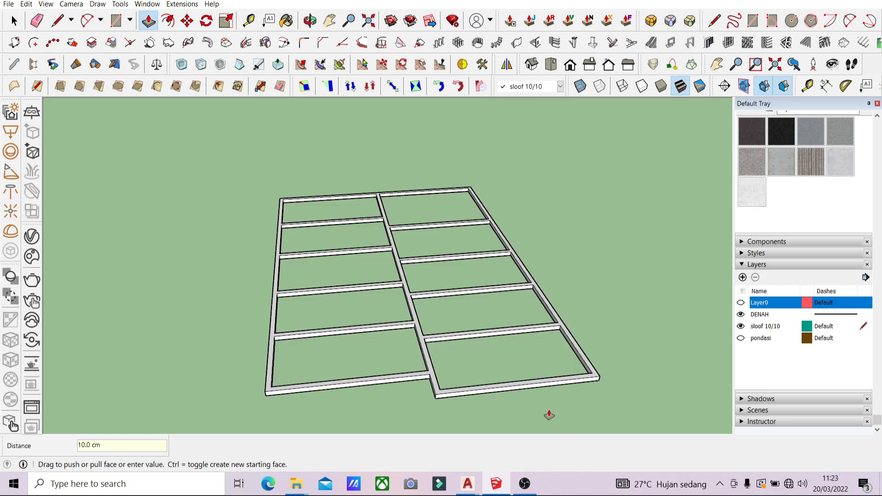
# Select all connected geometry of the extruded sloof grid and make it a group.
pyautogui.scroll(5, 432, 398)
pyautogui.moveTo(396, 376); pyautogui.dragTo(435, 355, button='middle')
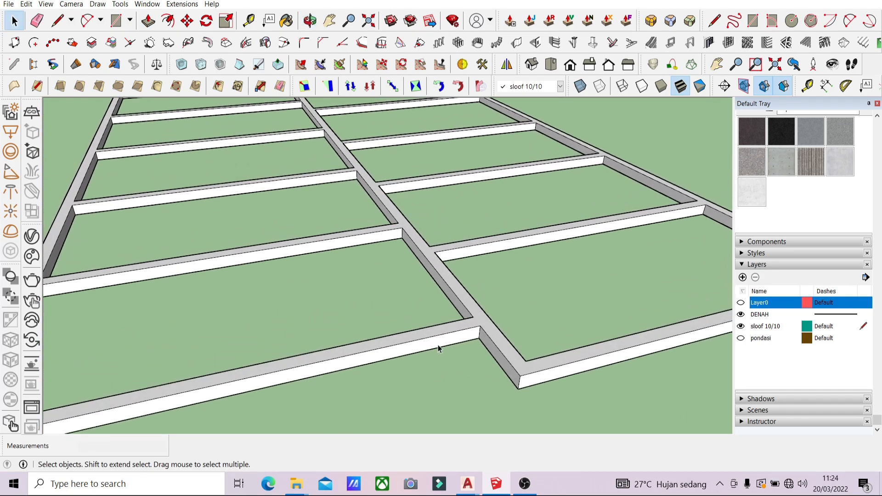
pyautogui.tripleClick(438, 349)
pyautogui.rightClick(439, 347)
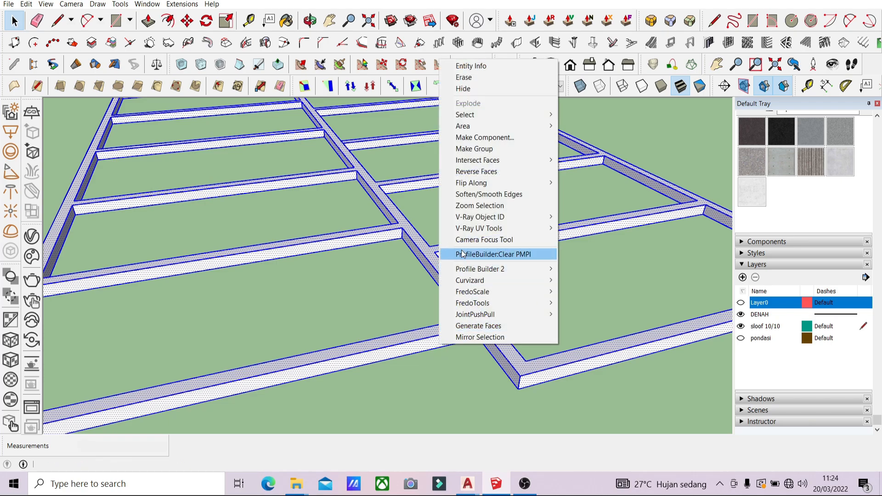
pyautogui.click(515, 149)
# Paint the sloof group with Color C07 from the Colors material collection, and clear the selection.
pyautogui.scroll(3, 809, 179)
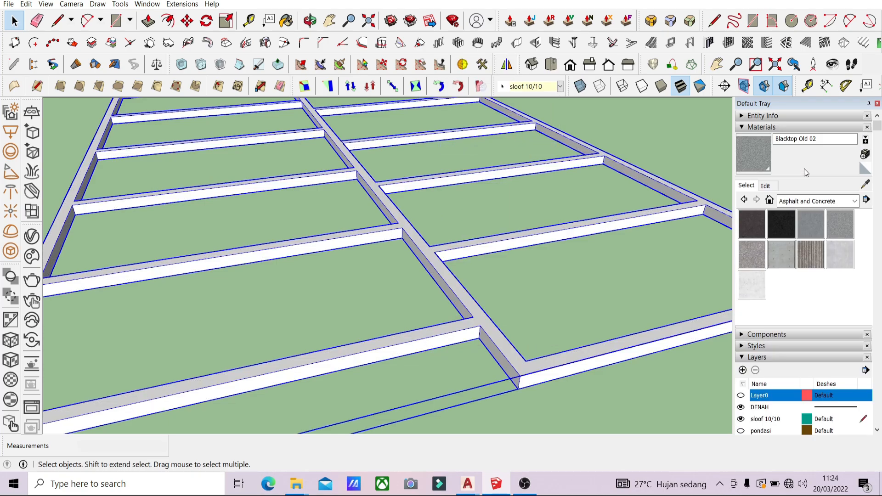
pyautogui.click(745, 128)
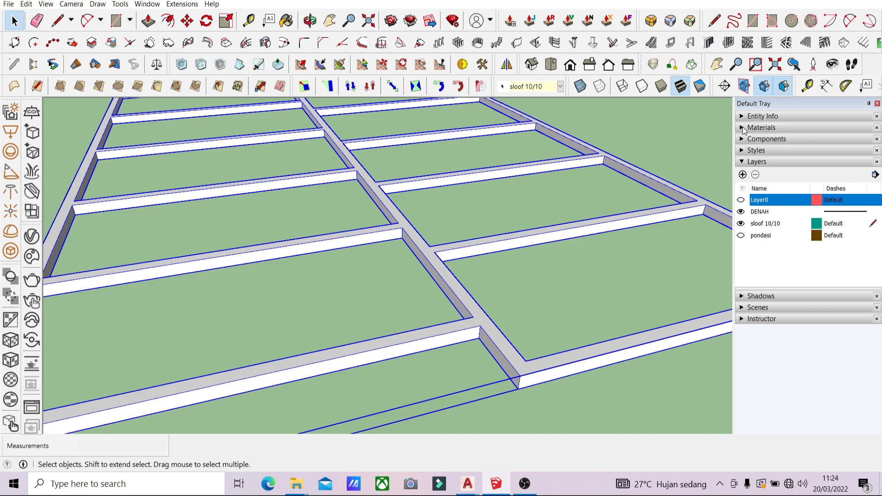
pyautogui.click(745, 128)
pyautogui.click(855, 205)
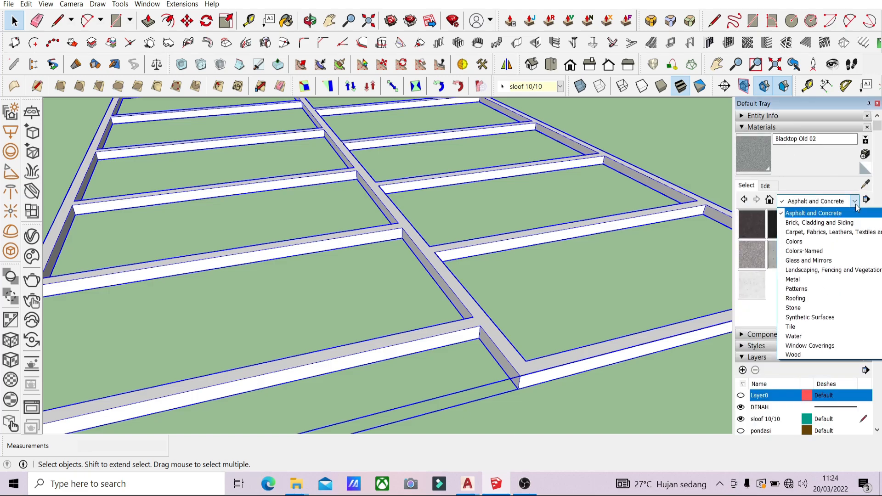
pyautogui.click(816, 239)
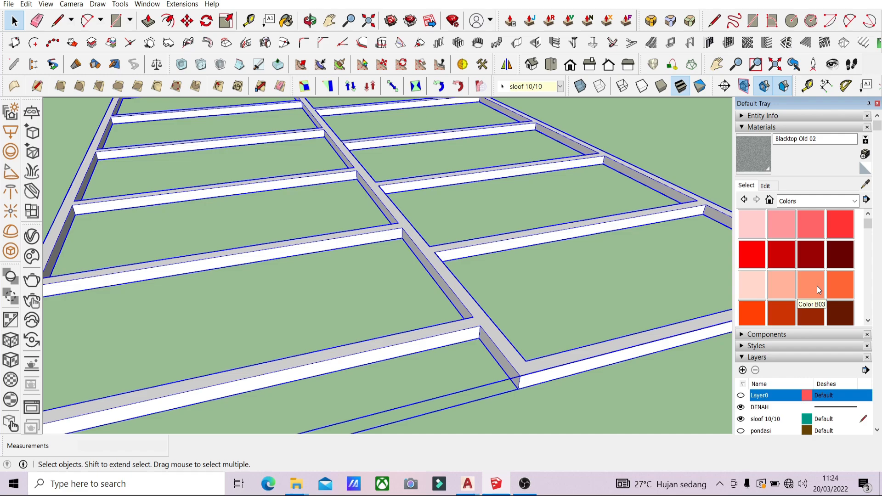
pyautogui.scroll(-2, 817, 286)
pyautogui.scroll(-1, 817, 286)
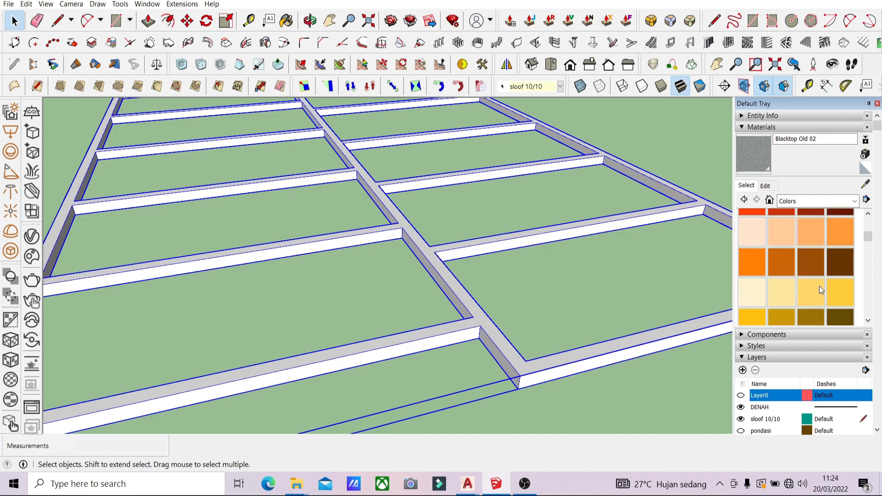
pyautogui.click(810, 260)
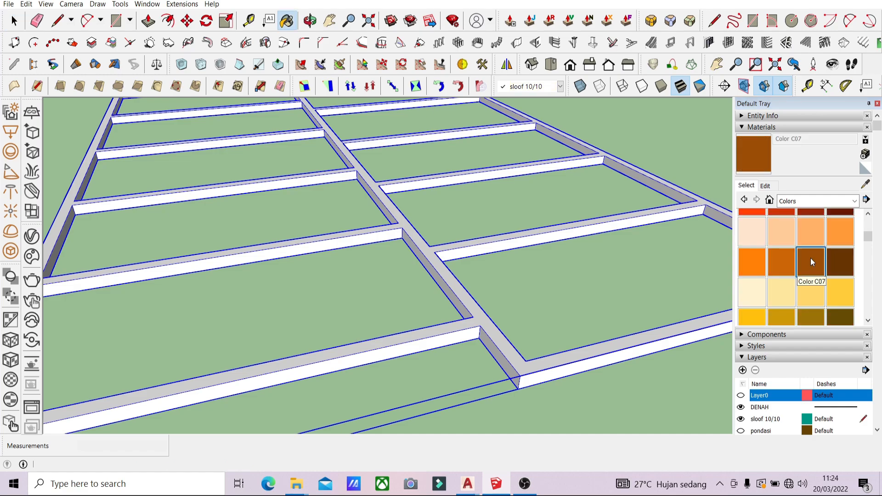
pyautogui.click(519, 340)
pyautogui.scroll(-5, 546, 321)
pyautogui.scroll(-2, 568, 300)
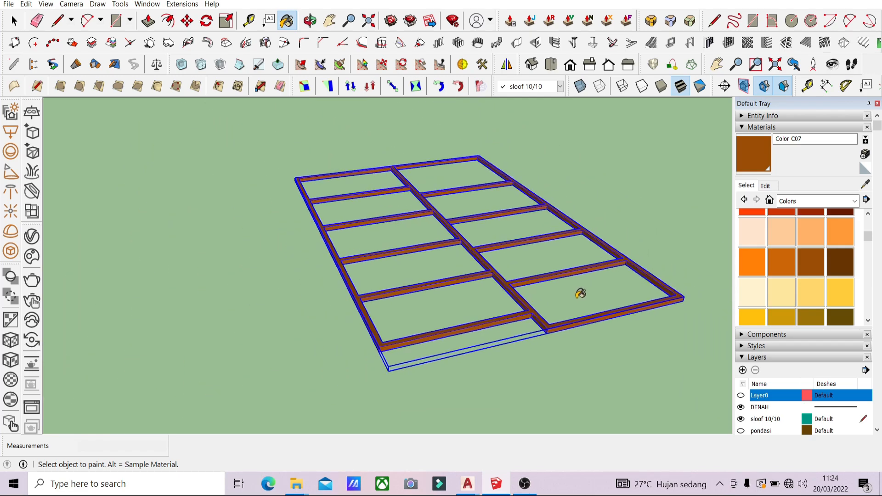
pyautogui.press('space')
pyautogui.click(561, 378)
# Show the pondasi layer and select the sloof group, viewing it at a low angle against the footings.
pyautogui.moveTo(418, 351)
pyautogui.mouseDown(button='middle')
pyautogui.moveTo(531, 400)
pyautogui.moveTo(540, 415)
pyautogui.mouseUp(button='middle')
pyautogui.scroll(-2, 760, 387)
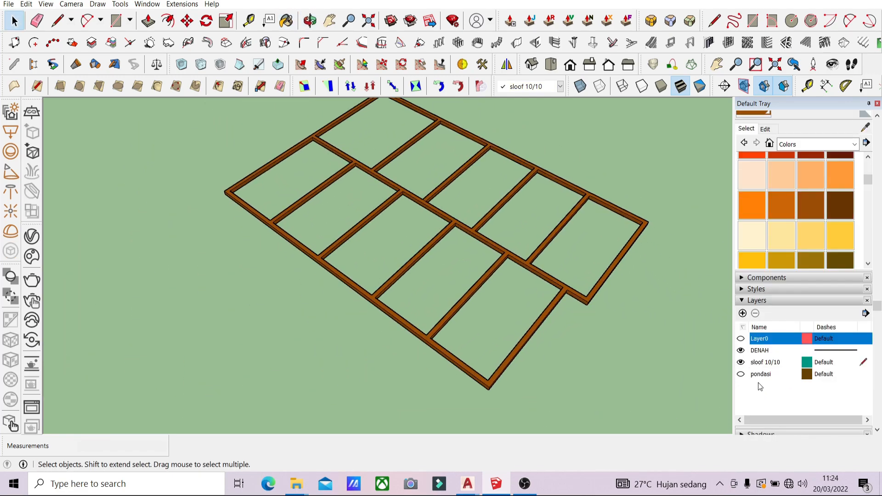
pyautogui.click(745, 375)
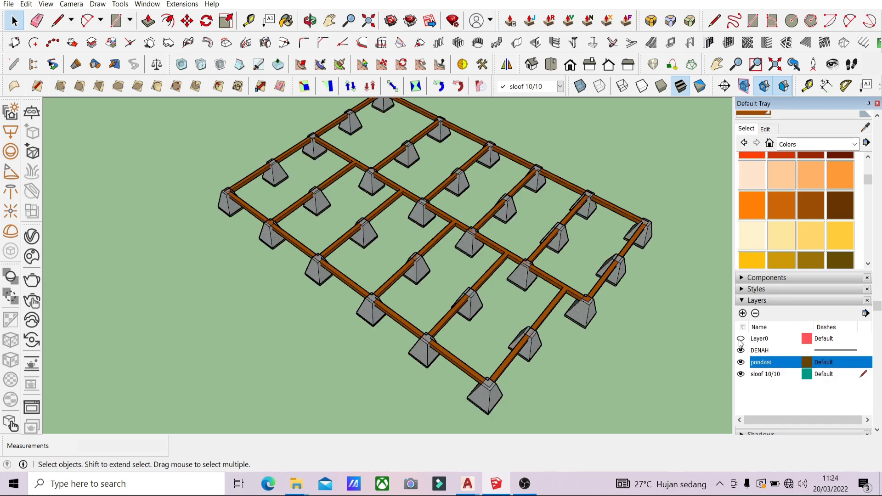
pyautogui.click(562, 299)
pyautogui.moveTo(563, 298); pyautogui.dragTo(494, 258, button='middle')
pyautogui.scroll(3, 495, 258)
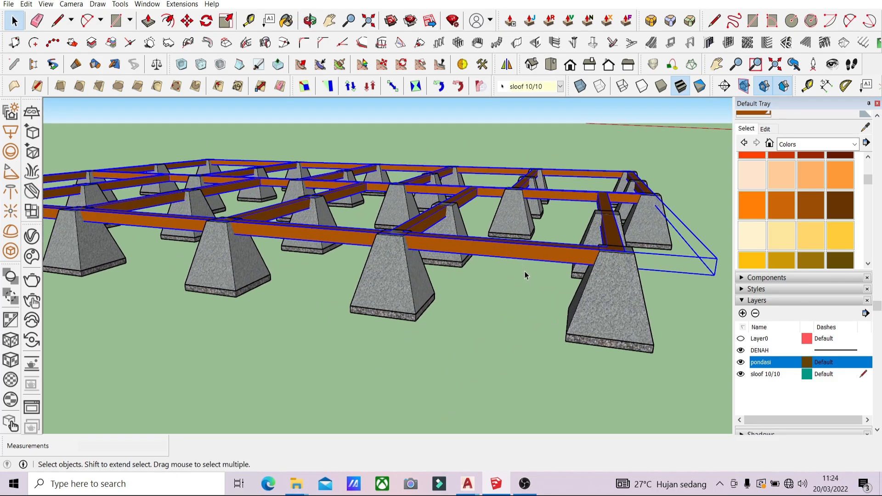
# Try to move the sloof group from a point on its beam, and hide the pondasi layer.
pyautogui.press('m')
pyautogui.click(538, 257)
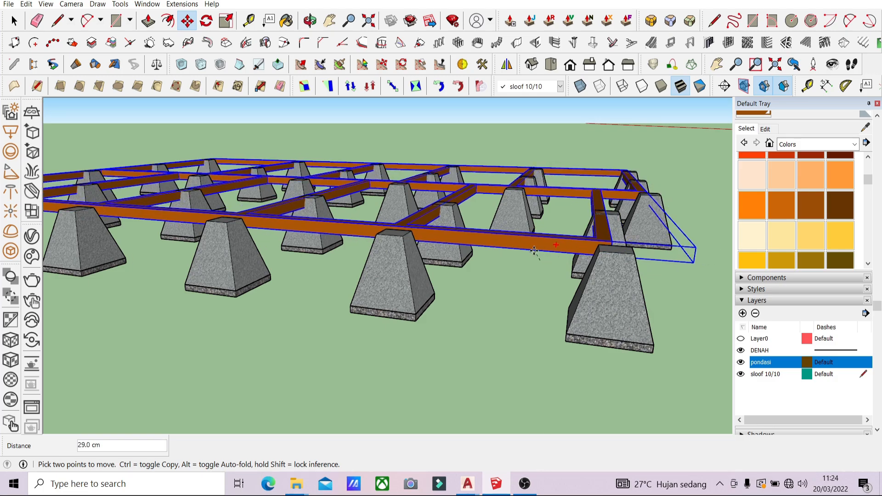
pyautogui.press('Escape')
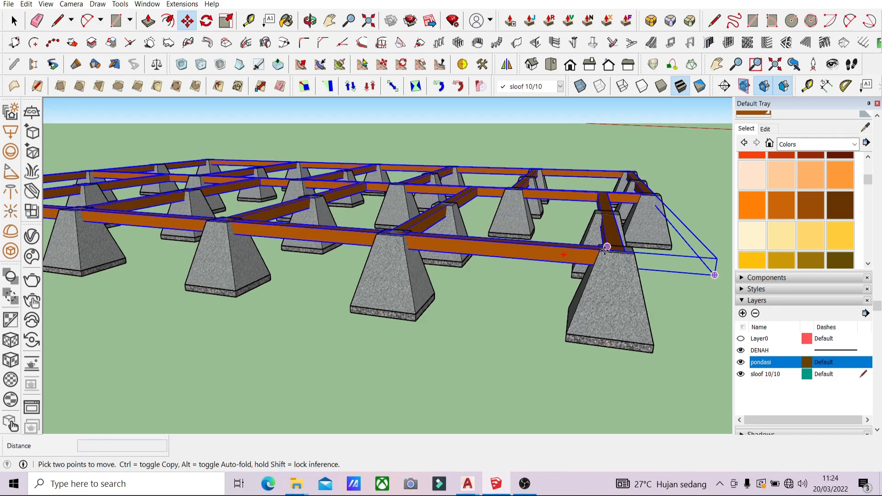
pyautogui.scroll(2, 606, 248)
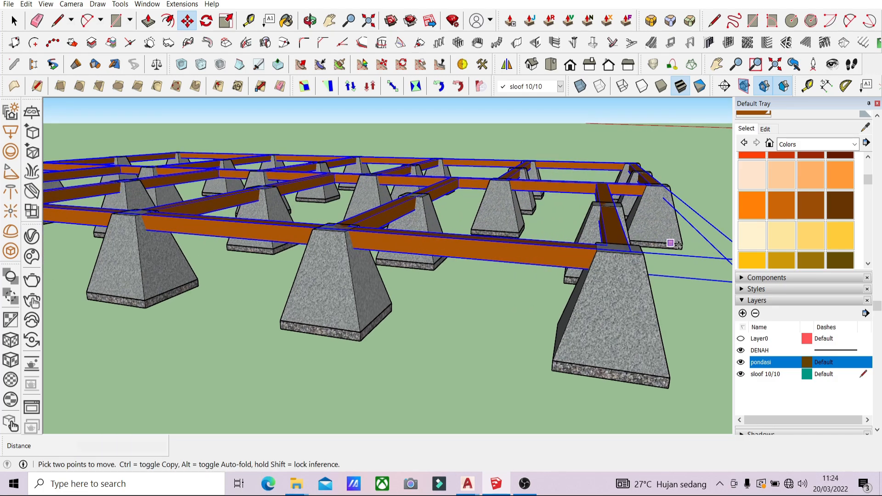
pyautogui.click(741, 363)
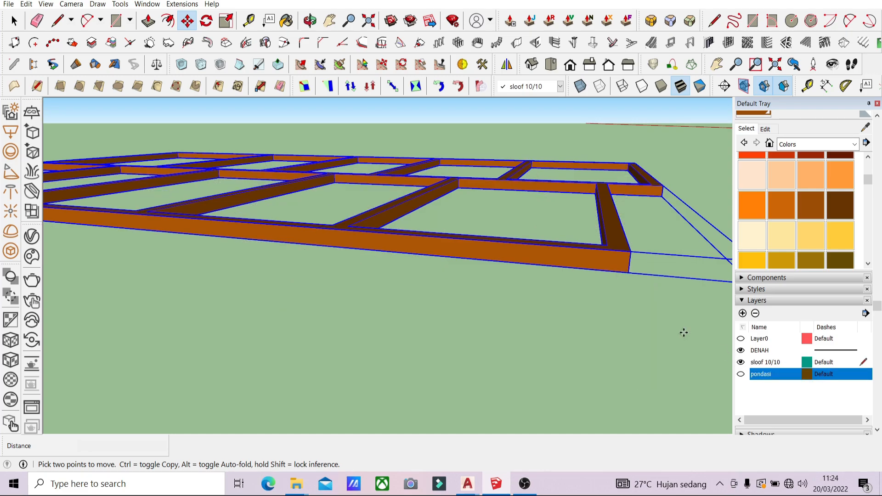
# Raise the sloof group 10 cm along the blue axis, and show the pondasi layer with nothing selected.
pyautogui.click(629, 272)
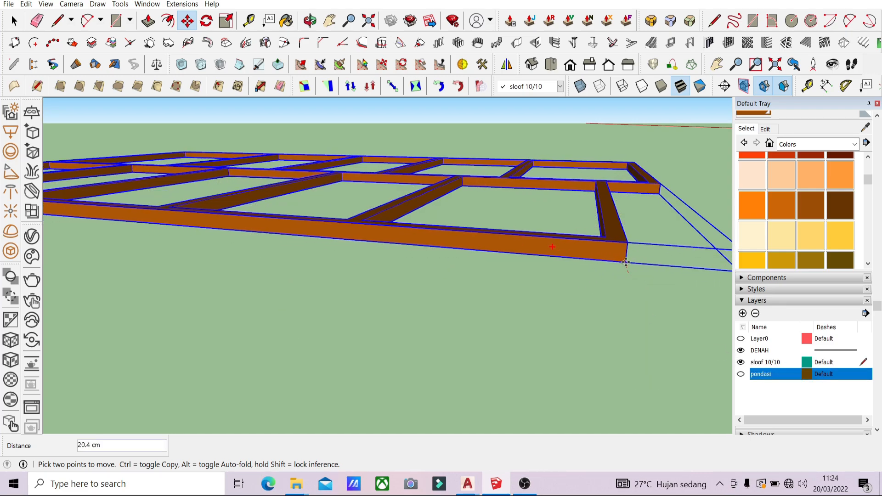
pyautogui.write('1')
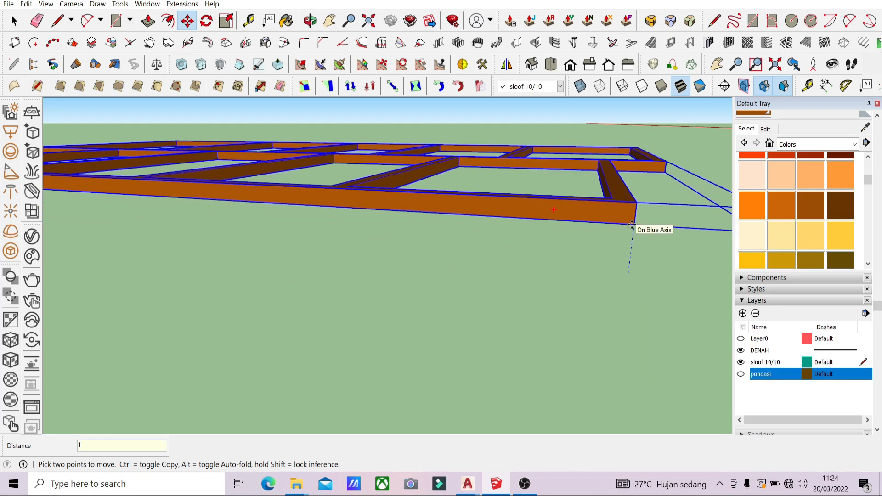
pyautogui.write('0')
pyautogui.press('Return')
pyautogui.click(741, 374)
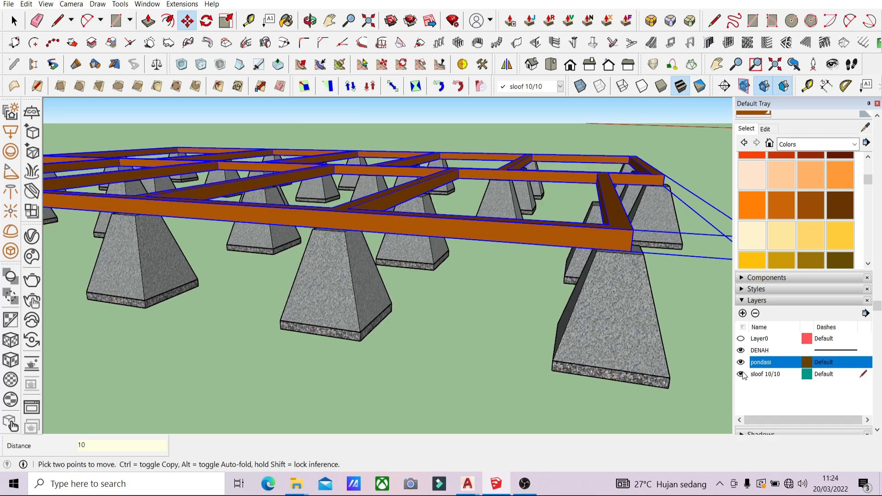
pyautogui.scroll(-3, 470, 308)
pyautogui.moveTo(470, 308); pyautogui.dragTo(555, 340, button='middle')
pyautogui.scroll(-2, 452, 292)
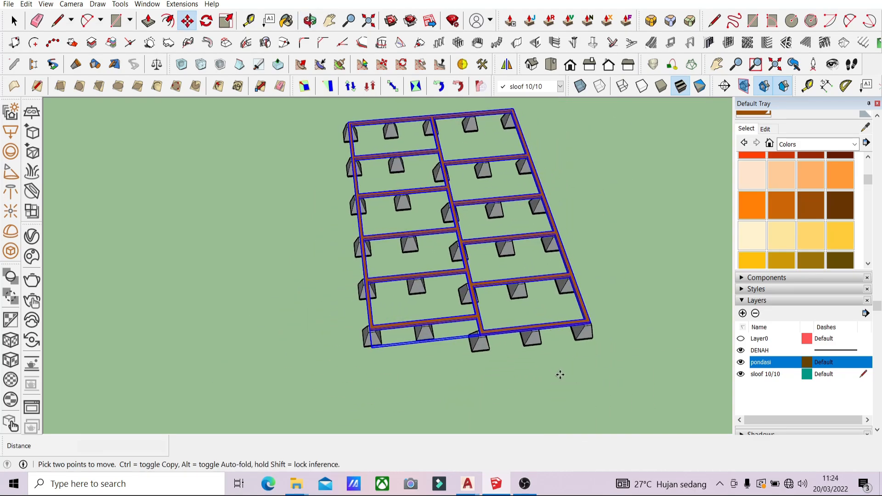
pyautogui.press('space')
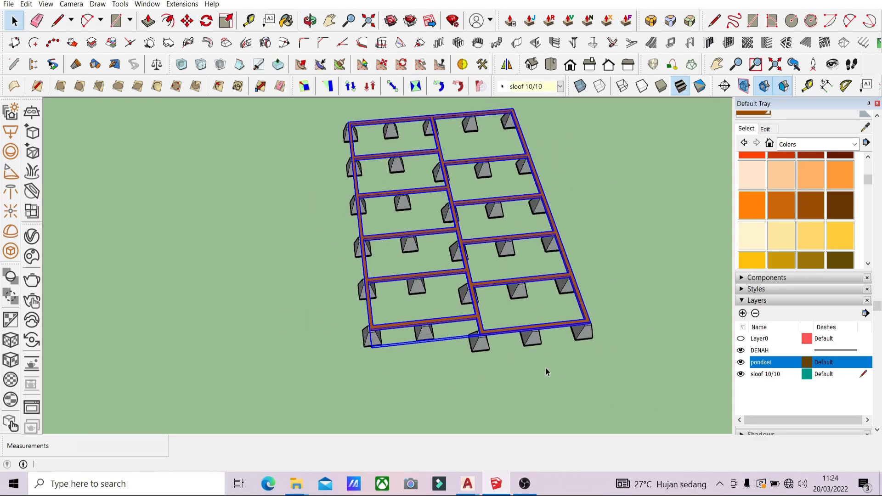
pyautogui.click(547, 368)
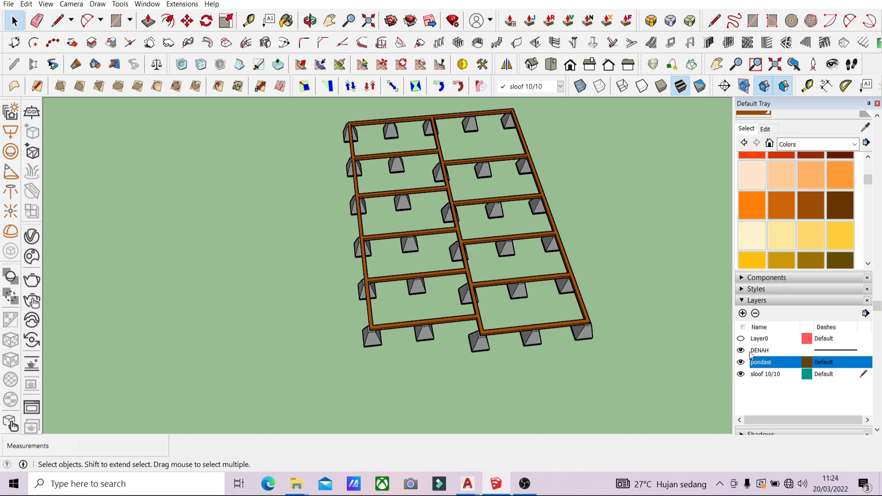
# Show Layer0 so the imported reference drawings appear around the foundation model.
pyautogui.click(740, 339)
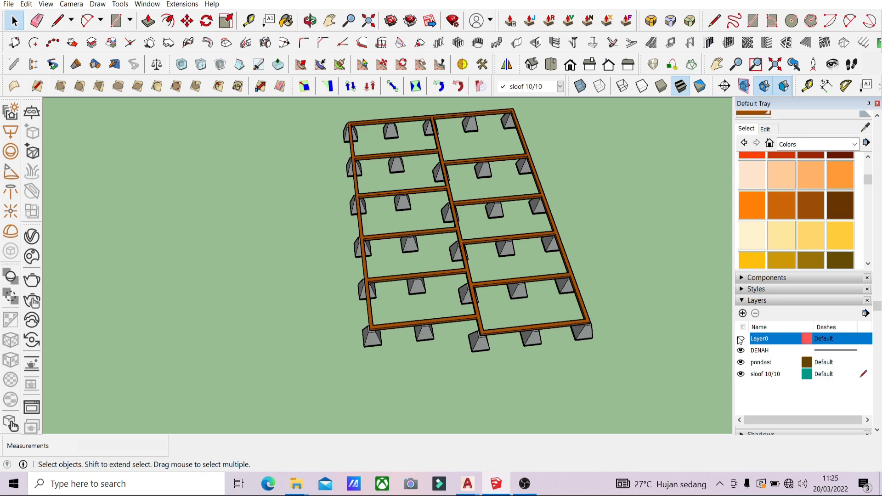
pyautogui.moveTo(377, 184); pyautogui.dragTo(363, 232, button='middle')
pyautogui.scroll(-3, 363, 232)
pyautogui.scroll(-2, 332, 227)
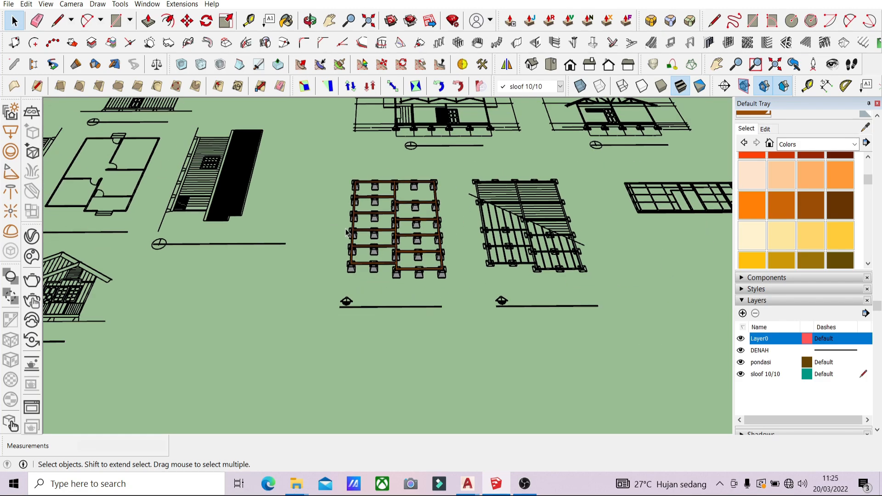
pyautogui.scroll(-6, 336, 221)
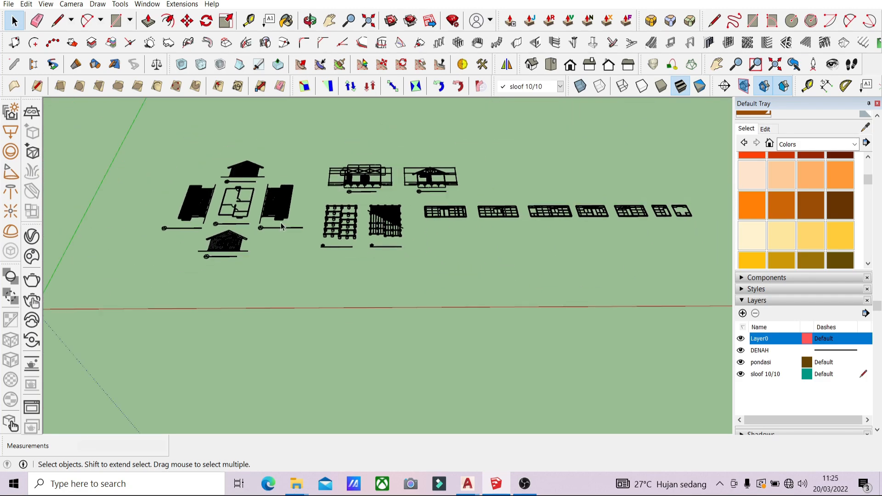
# Measure the outer side length of the second-to-last wall panel drawing with the linear Dimension tool, without placing a dimension.
pyautogui.scroll(3, 611, 211)
pyautogui.scroll(6, 634, 212)
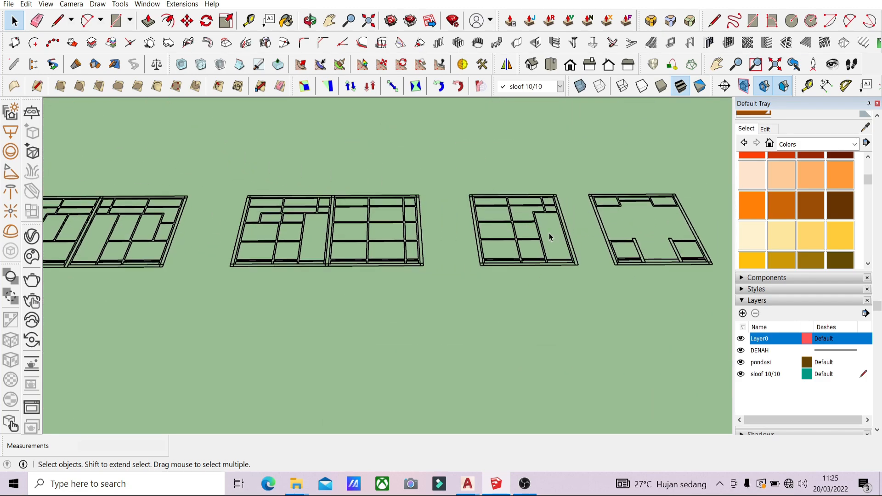
pyautogui.moveTo(549, 235); pyautogui.dragTo(418, 382, button='middle')
pyautogui.scroll(2, 505, 273)
pyautogui.scroll(2, 515, 147)
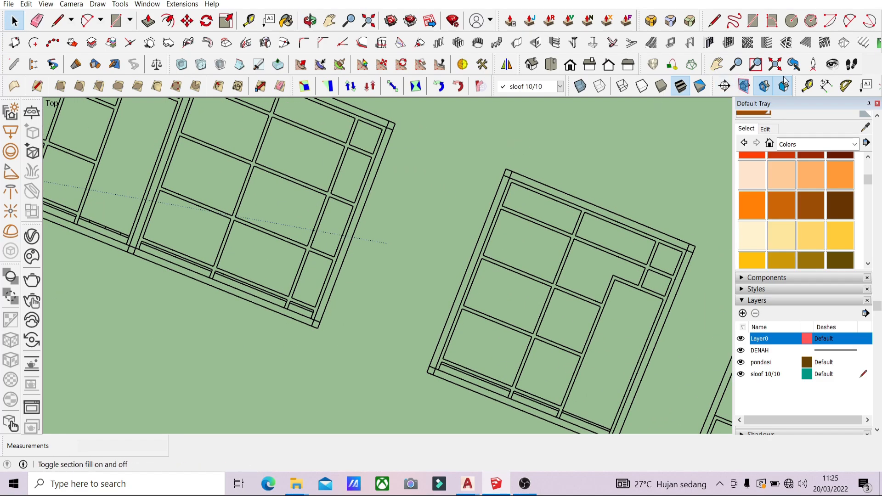
pyautogui.click(826, 86)
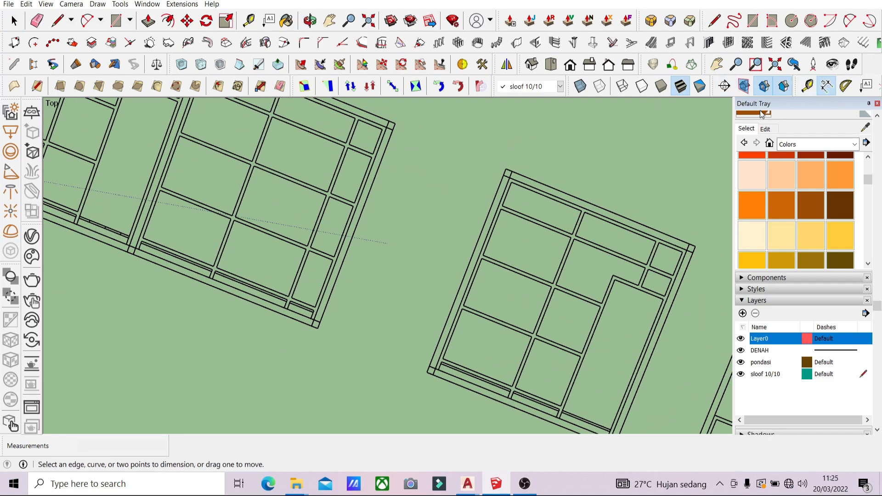
pyautogui.click(504, 175)
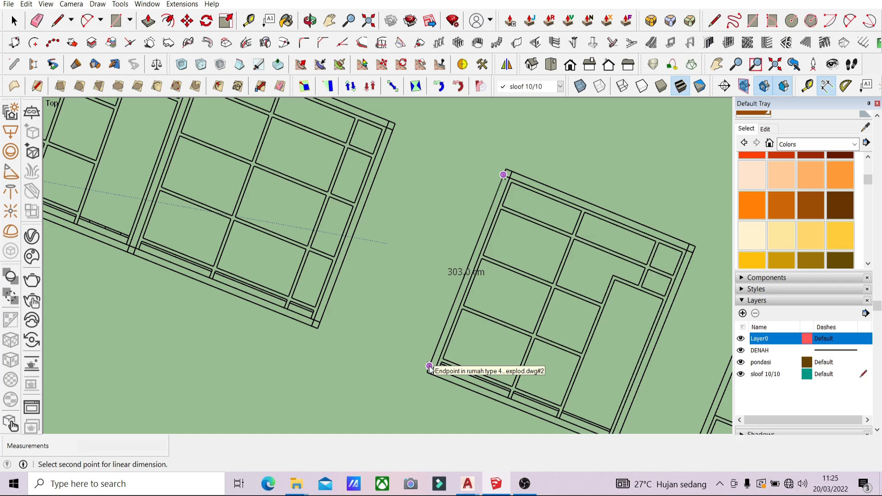
pyautogui.scroll(-6, 484, 260)
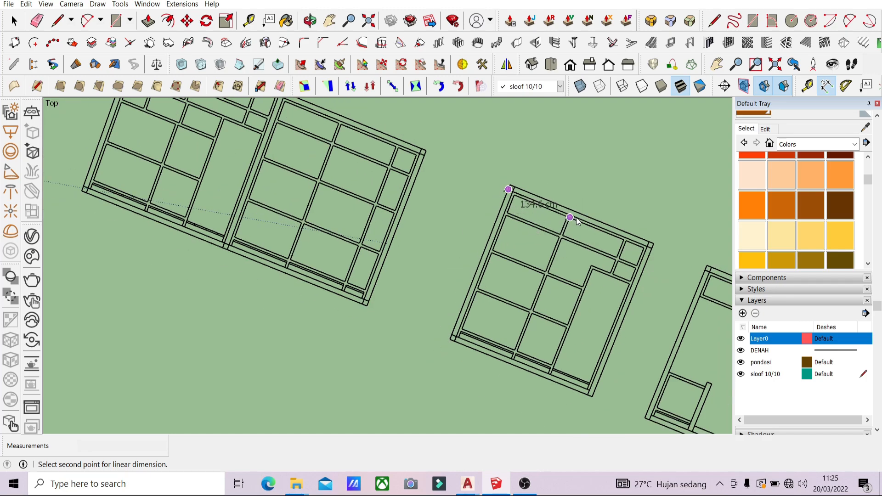
pyautogui.press('Escape')
# Examine the outer corner of the sloof grid and its footing from above.
pyautogui.scroll(-10, 644, 226)
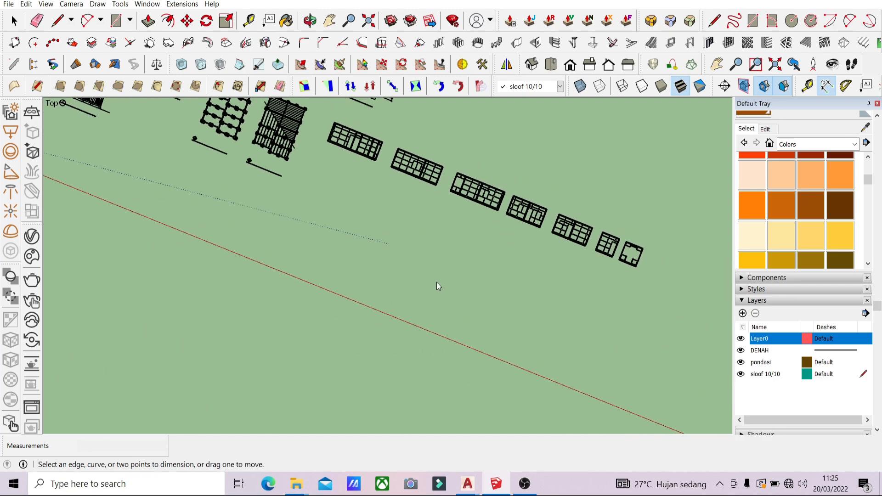
pyautogui.scroll(10, 283, 242)
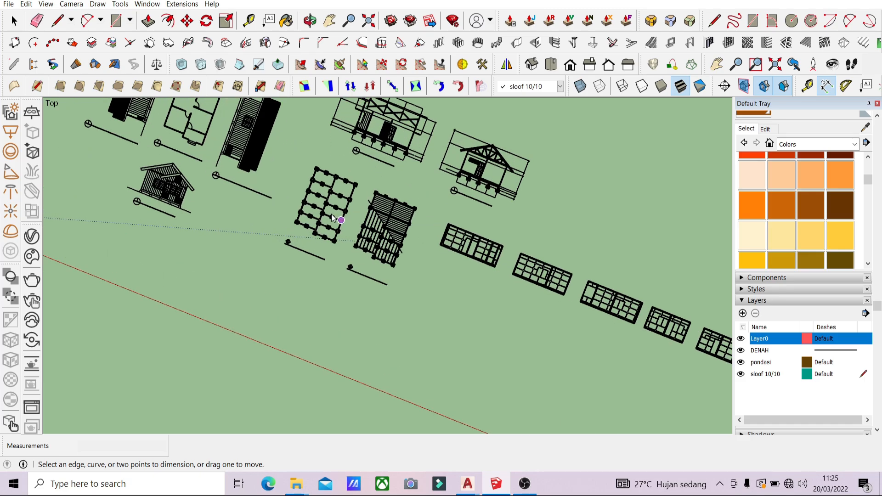
pyautogui.scroll(10, 284, 242)
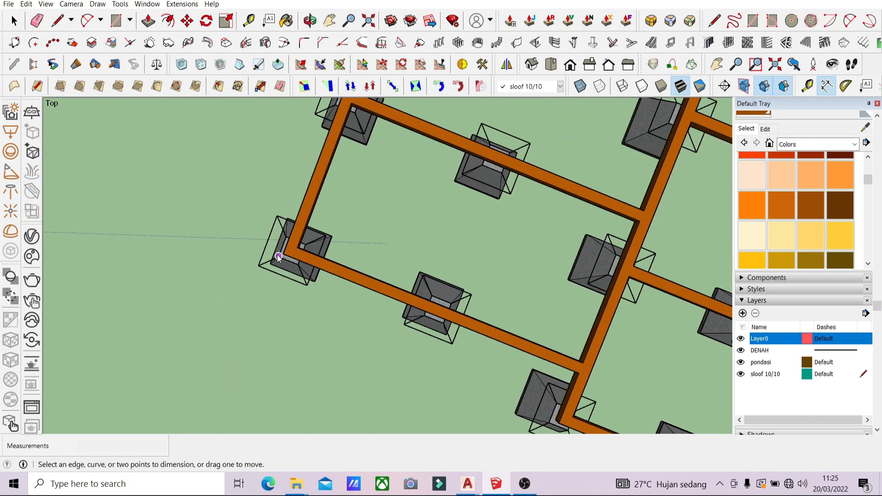
pyautogui.scroll(-5, 381, 192)
pyautogui.scroll(3, 409, 190)
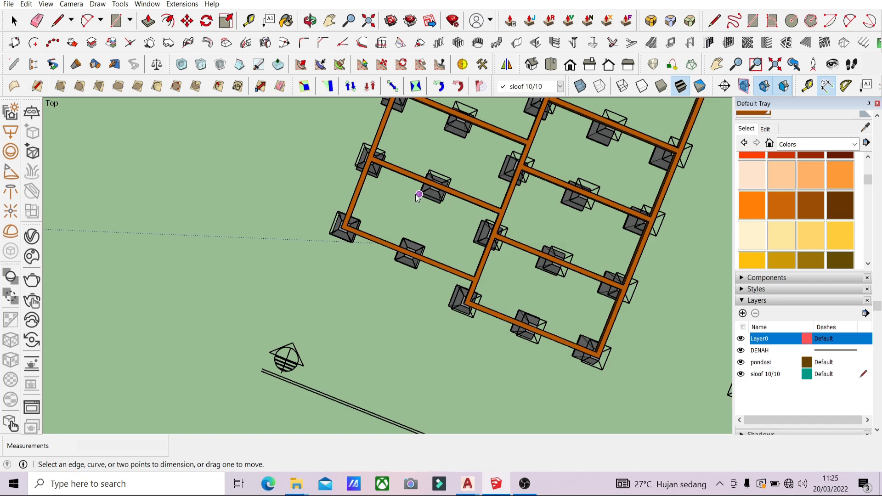
pyautogui.scroll(4, 539, 230)
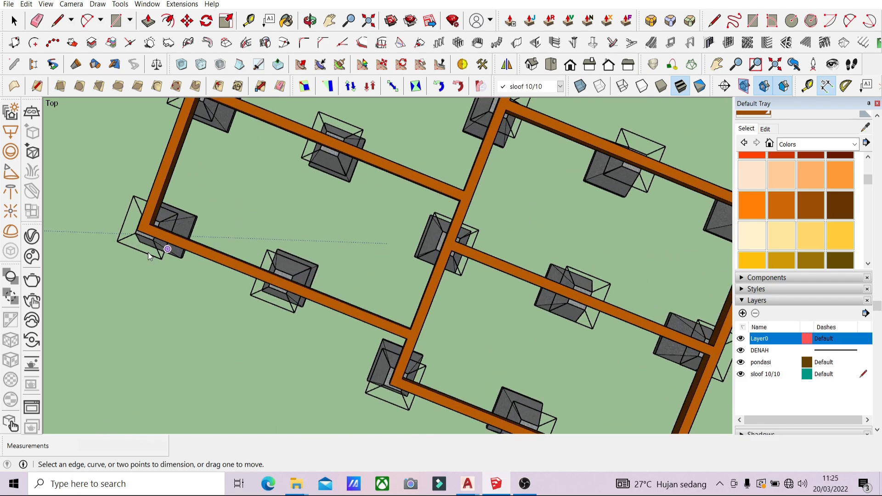
pyautogui.scroll(2, 117, 241)
pyautogui.scroll(2, 129, 234)
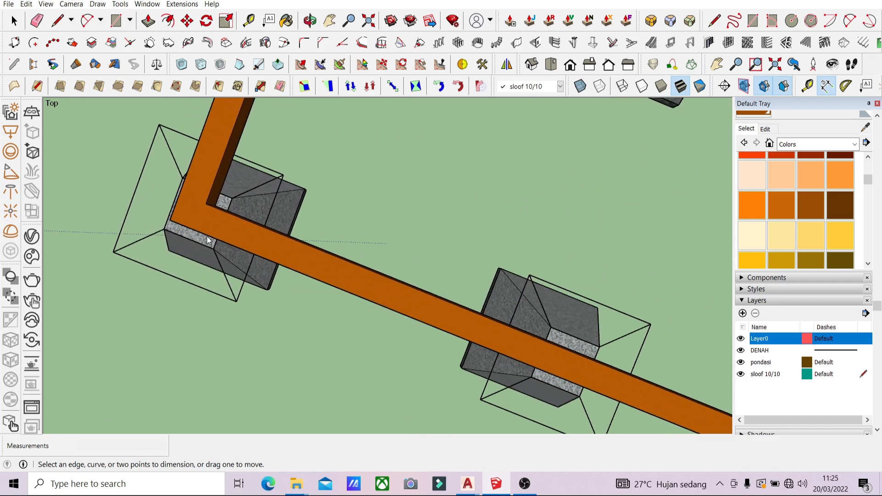
pyautogui.press('r')
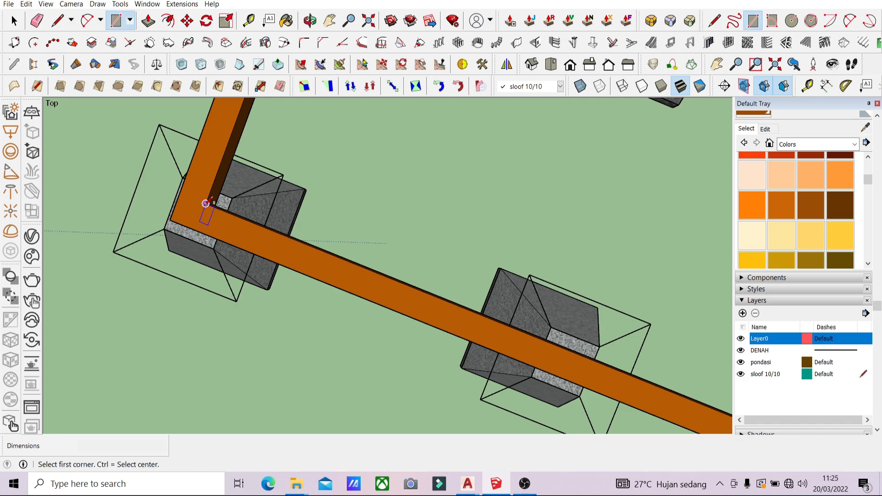
pyautogui.click(205, 204)
pyautogui.press('space')
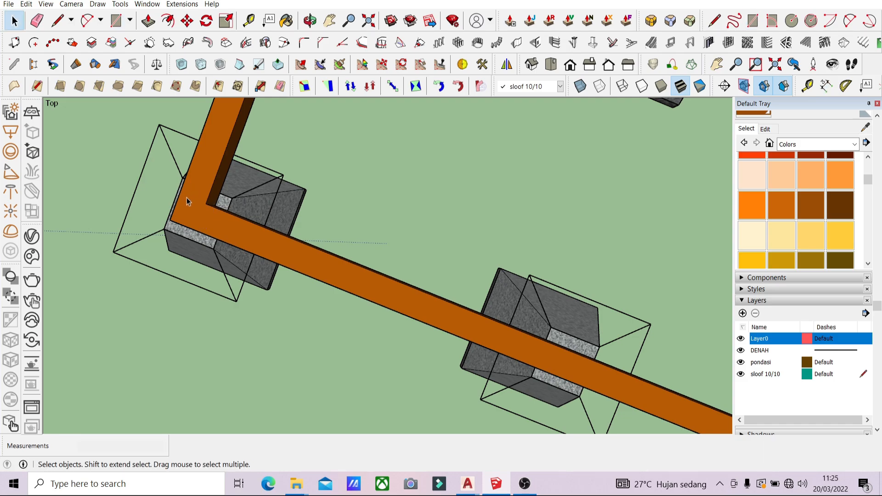
# Add a layer named kolom 10/10 and make it the active layer.
pyautogui.click(742, 313)
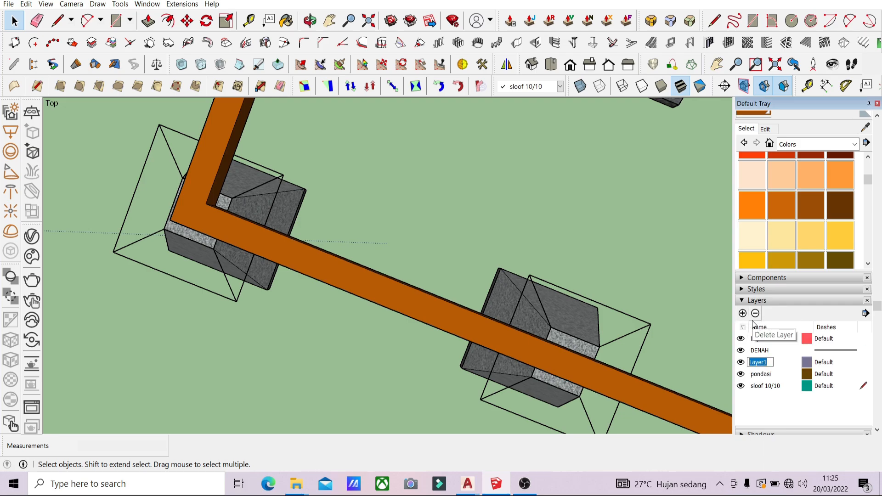
pyautogui.write('kolom 10/10')
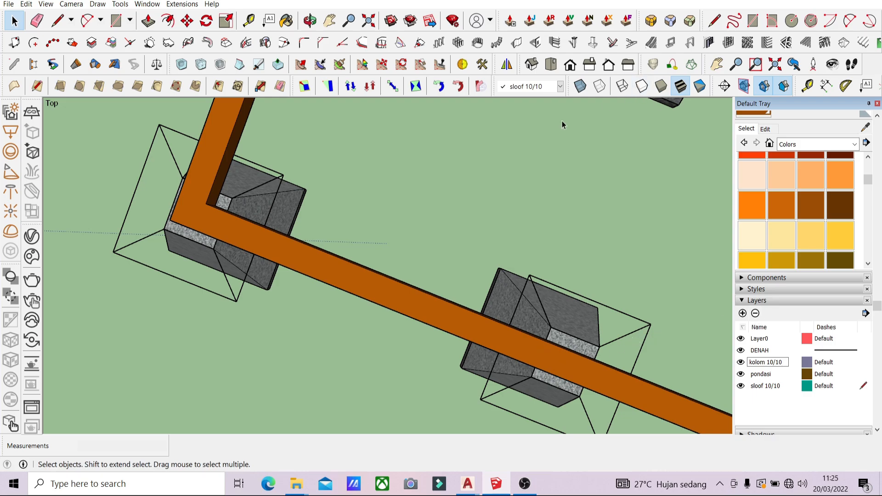
pyautogui.press('Return')
pyautogui.click(533, 86)
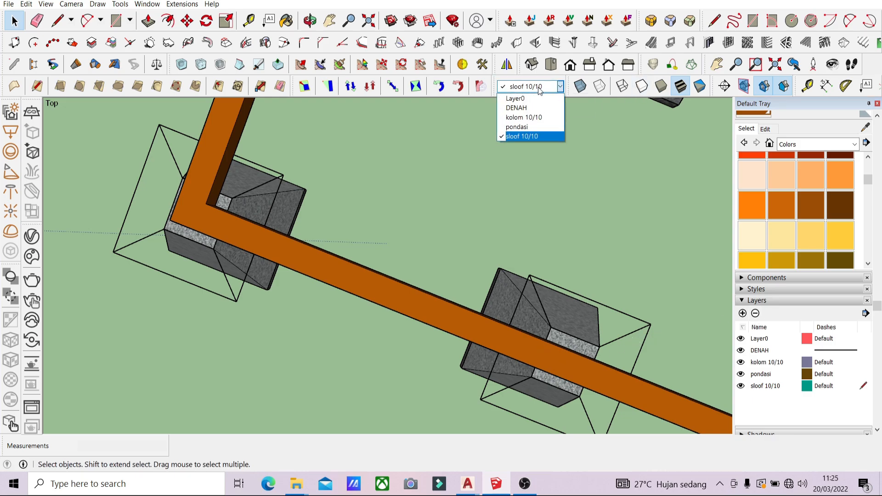
pyautogui.click(536, 117)
# Draw a line across the beam at the sloof grid's outer corner and a square column base filling that corner.
pyautogui.press('l')
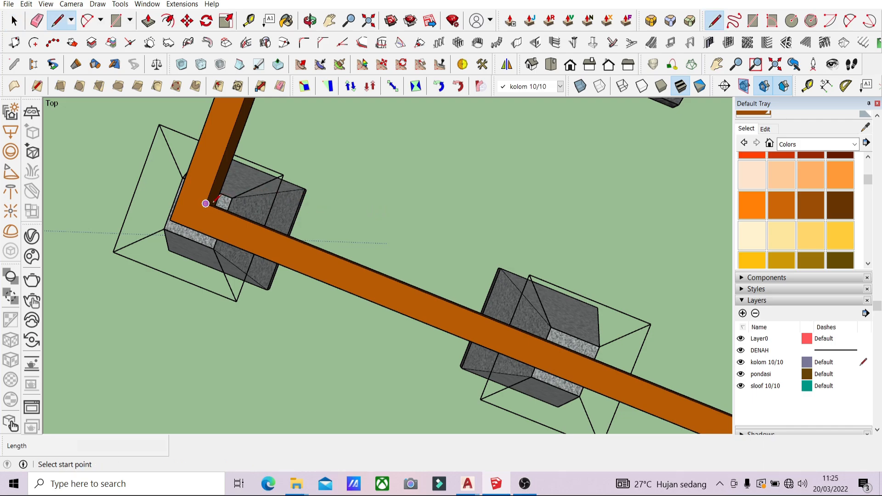
pyautogui.click(205, 203)
pyautogui.click(180, 193)
pyautogui.press('space')
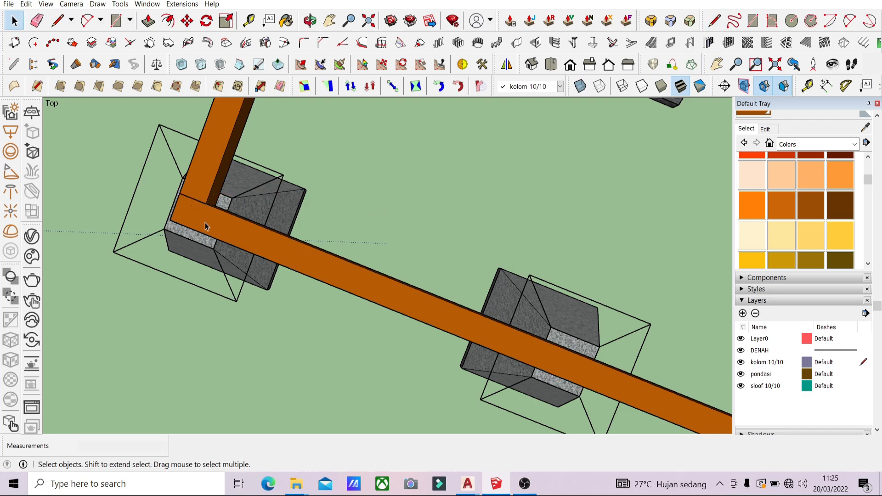
pyautogui.press('r')
pyautogui.click(205, 204)
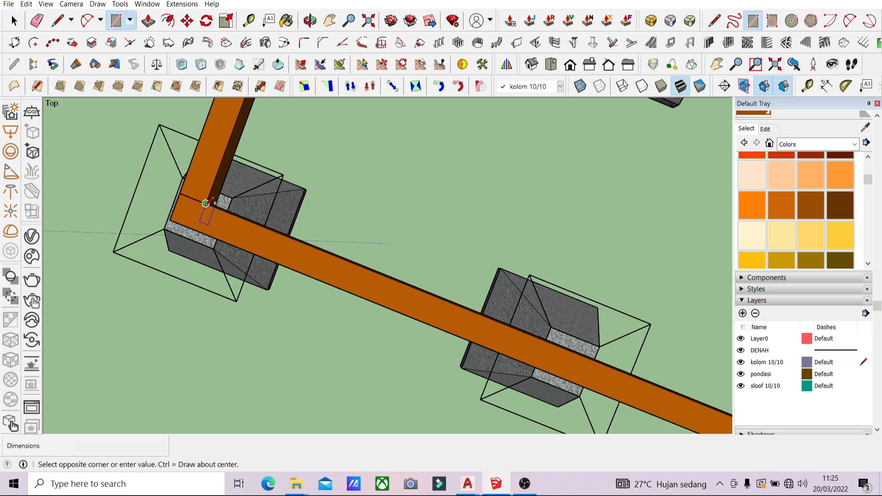
pyautogui.click(172, 220)
pyautogui.press('space')
# Extrude the square column base on the sloof corner upward by 303 cm with Push/Pull.
pyautogui.scroll(-4, 195, 203)
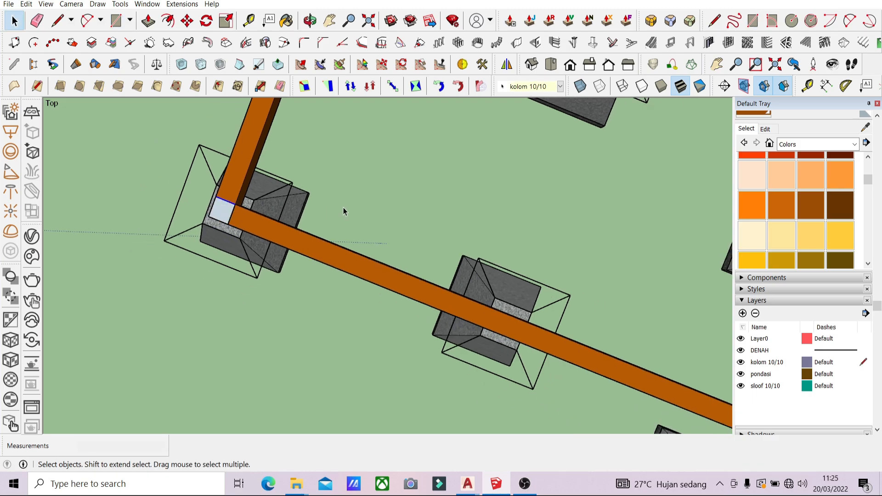
pyautogui.moveTo(344, 211); pyautogui.dragTo(276, 232, button='middle')
pyautogui.press('p')
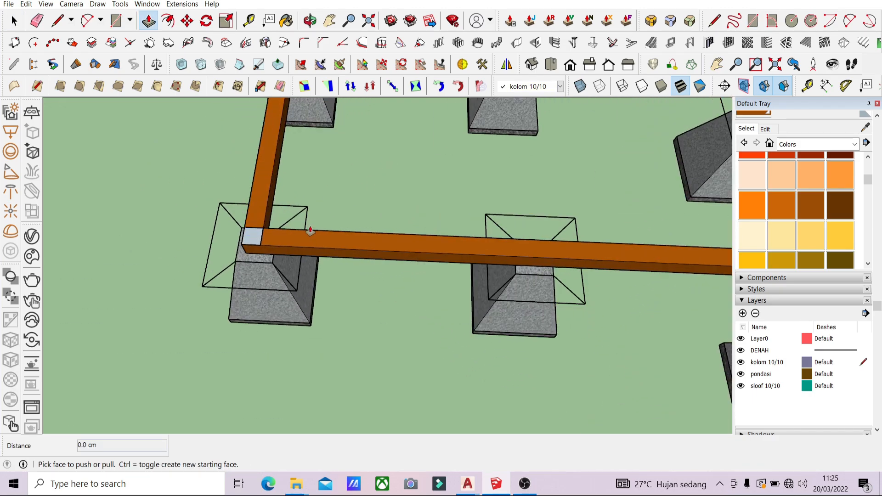
pyautogui.scroll(2, 266, 234)
pyautogui.click(258, 236)
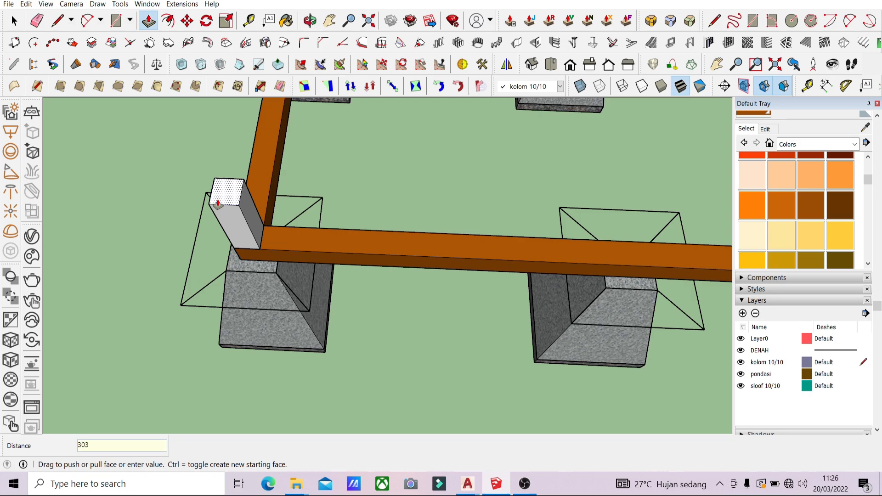
pyautogui.press('Return')
pyautogui.scroll(-6, 361, 300)
pyautogui.press('space')
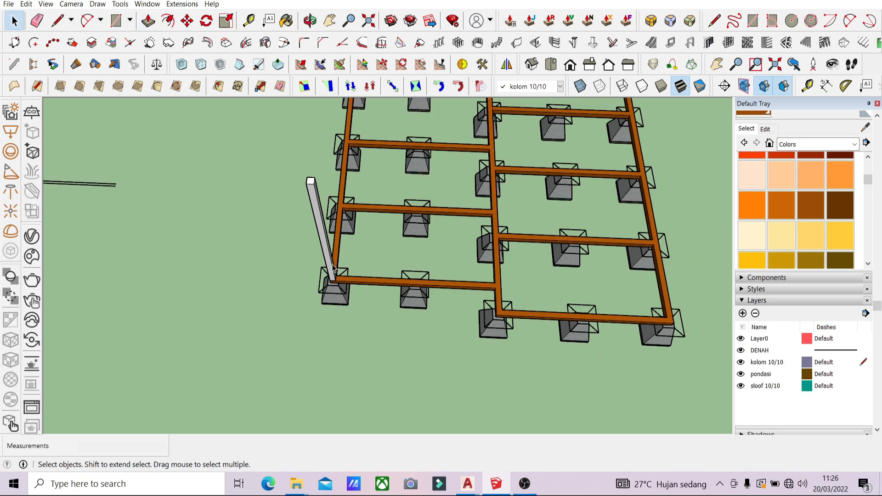
# Make the extruded column at the sloof grid's outer corner into a group.
pyautogui.click(319, 203)
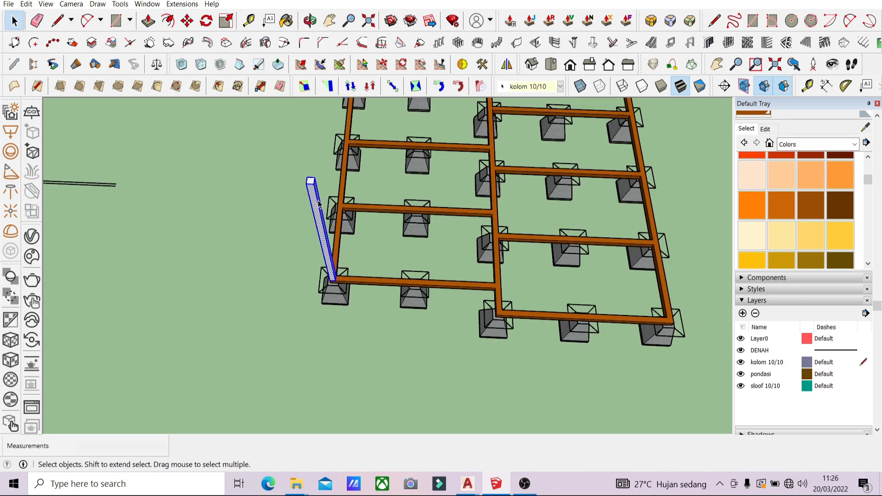
pyautogui.rightClick(319, 203)
pyautogui.click(349, 277)
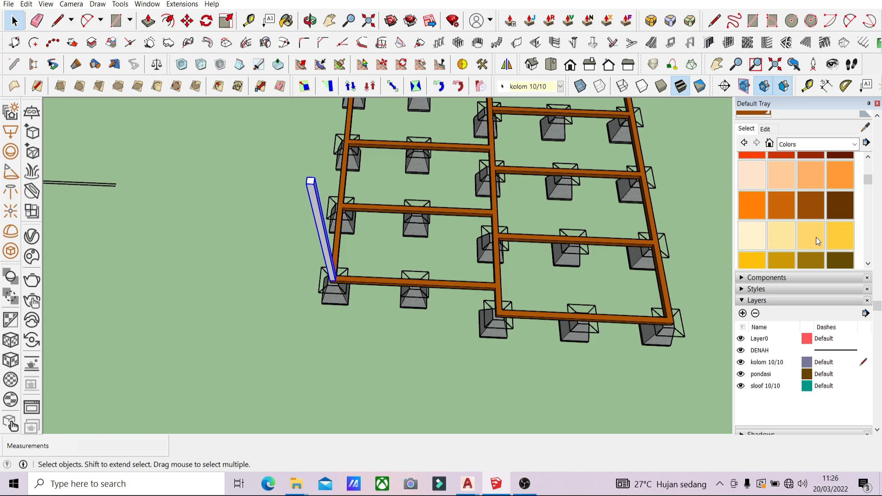
# Sample the brown of the sloof beams and paint the grouped corner column with it.
pyautogui.scroll(2, 815, 193)
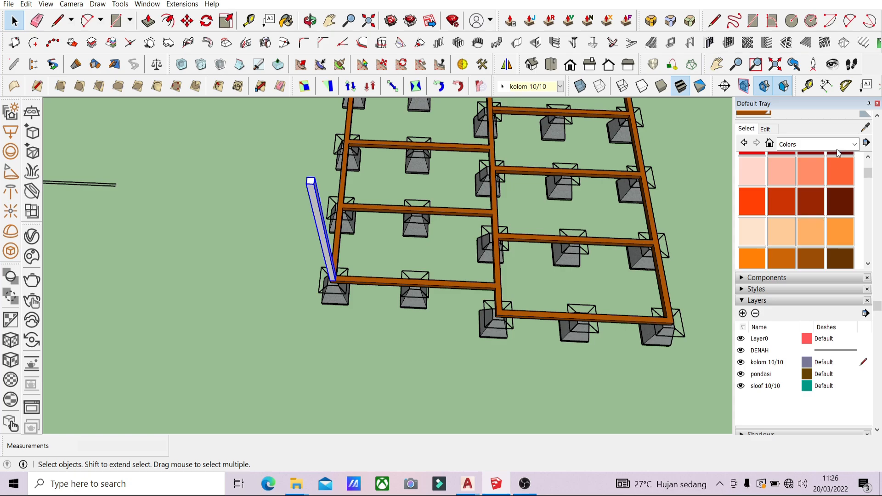
pyautogui.click(866, 127)
pyautogui.click(660, 241)
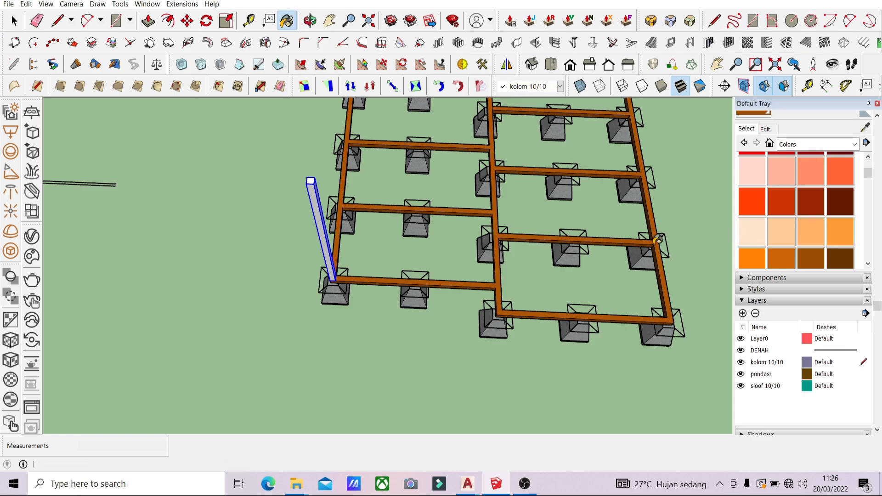
pyautogui.click(327, 237)
pyautogui.moveTo(327, 237); pyautogui.dragTo(389, 266, button='middle')
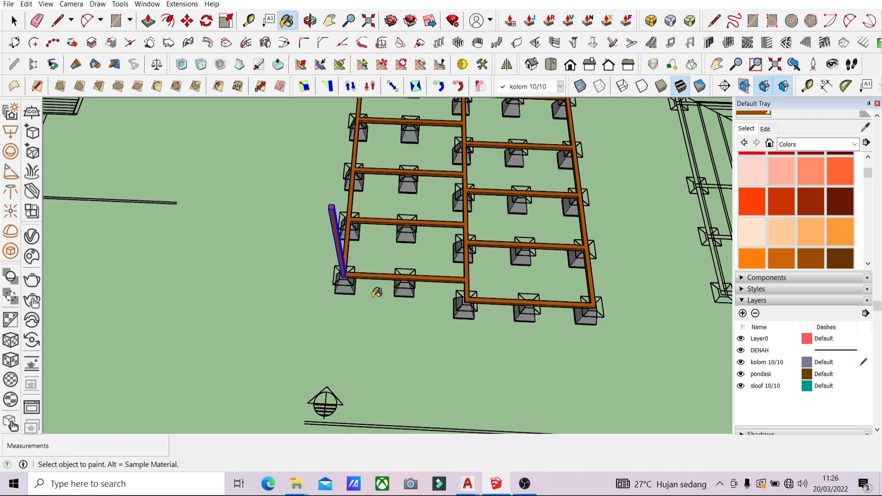
pyautogui.press('space')
# Copy the corner column 300 cm along the end beam to its joint with the central long beam.
pyautogui.scroll(1, 340, 227)
pyautogui.scroll(1, 363, 264)
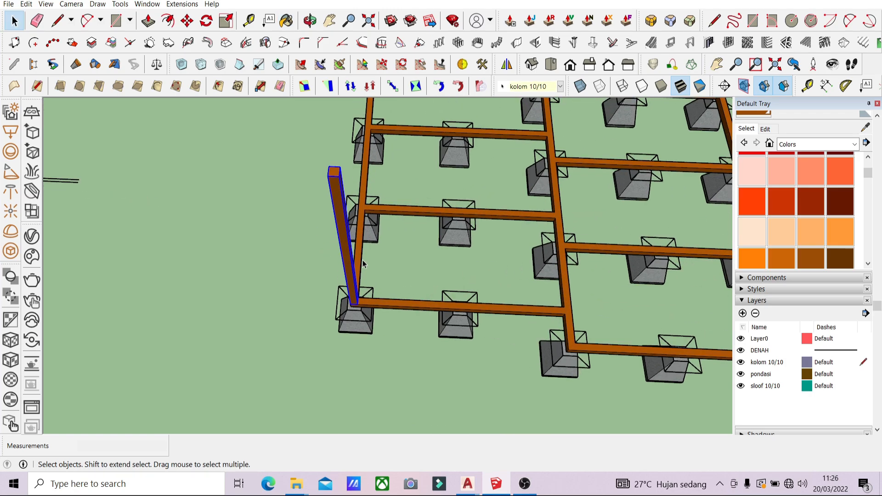
pyautogui.press('c')
pyautogui.scroll(1, 352, 304)
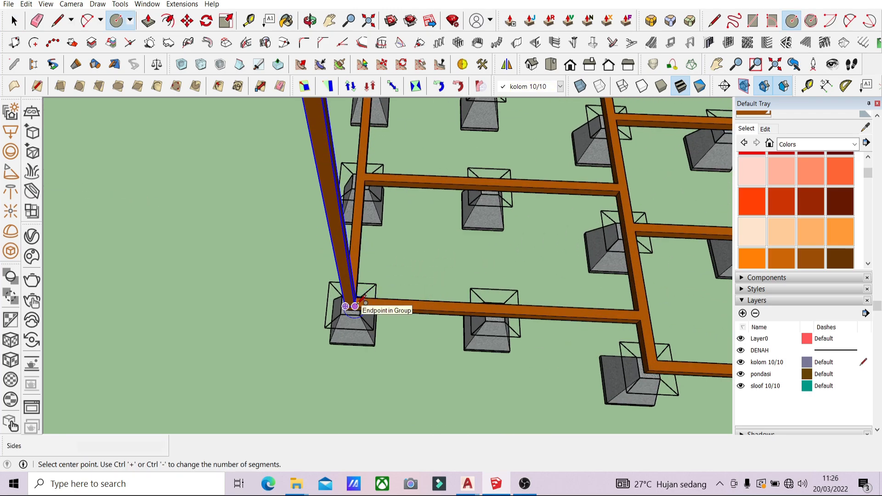
pyautogui.scroll(1, 354, 306)
pyautogui.press('m')
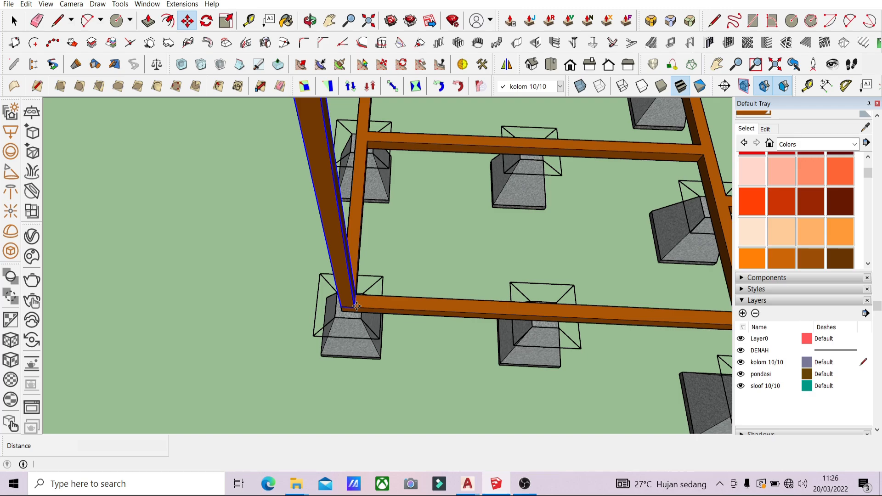
pyautogui.click(354, 307)
pyautogui.scroll(-3, 239, 263)
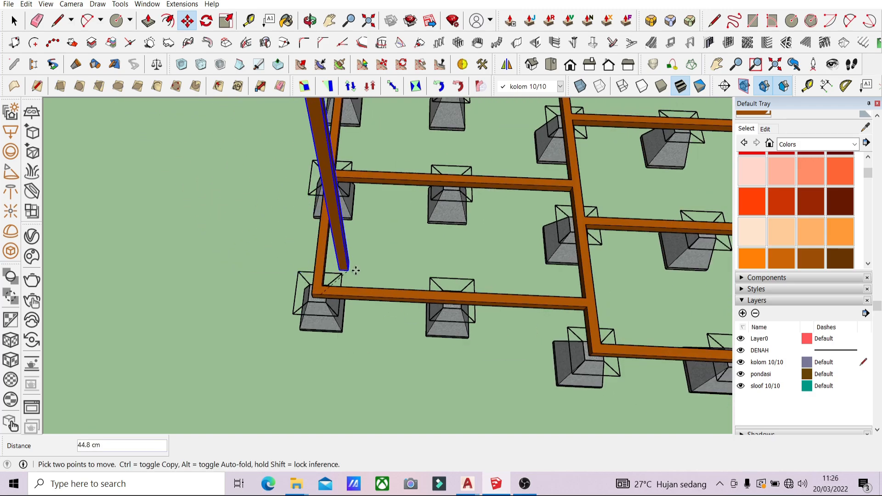
pyautogui.press('ctrl')
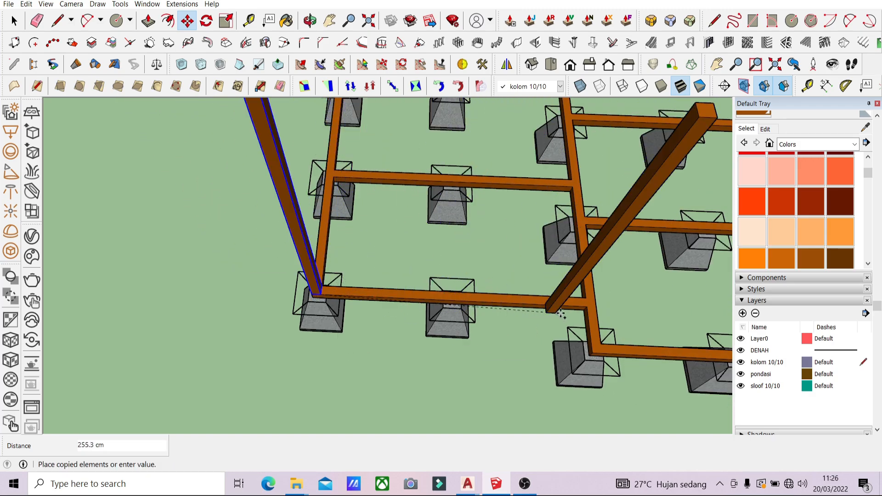
pyautogui.click(594, 306)
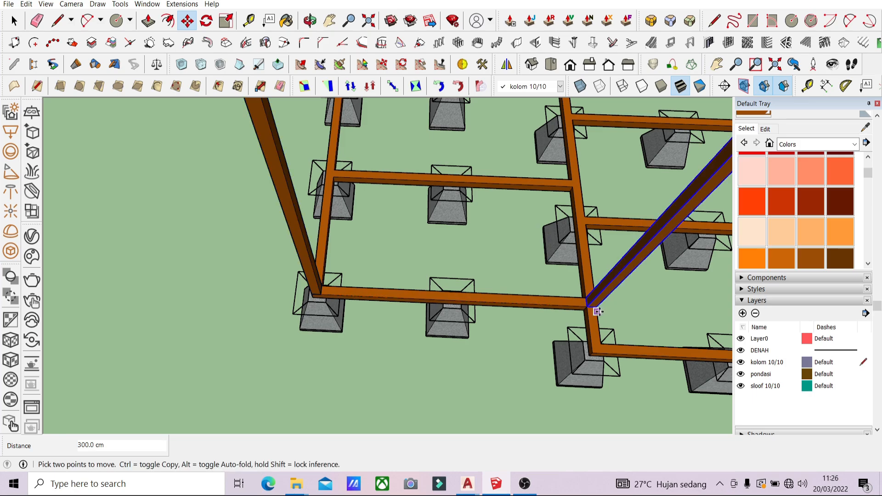
# Copy the new column from the central beam joint to the adjacent stepped corner of the sloof grid.
pyautogui.click(588, 306)
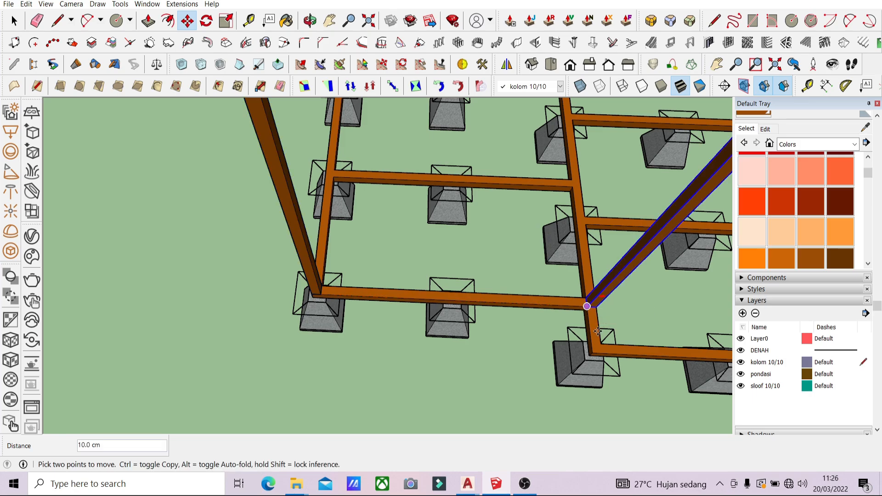
pyautogui.click(594, 349)
pyautogui.scroll(-5, 529, 339)
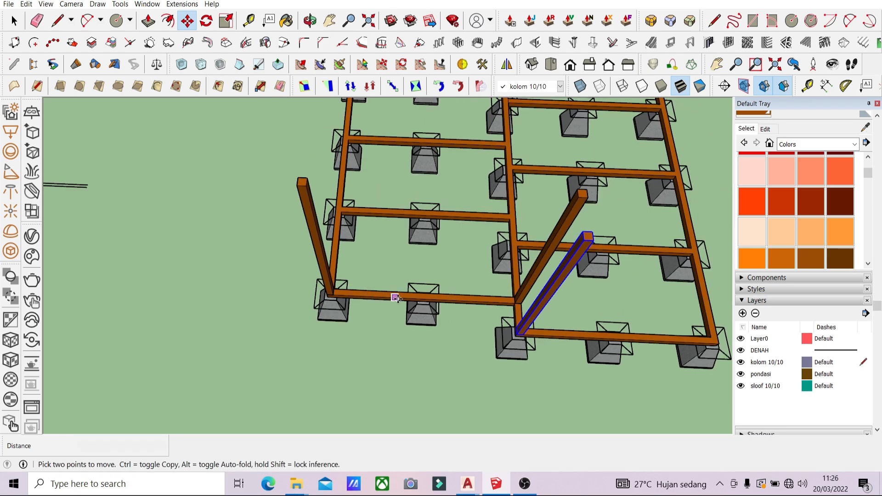
# Copy the original corner column along the outer long beam to the second crossbeam joint from the corner.
pyautogui.scroll(2, 326, 258)
pyautogui.moveTo(326, 258); pyautogui.dragTo(679, 220, button='middle')
pyautogui.scroll(5, 569, 267)
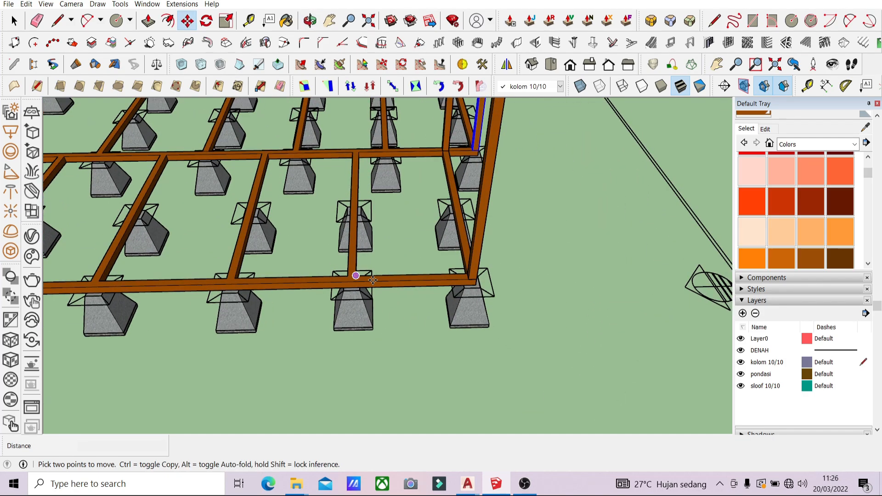
pyautogui.press('space')
pyautogui.click(520, 263)
pyautogui.scroll(-1, 574, 276)
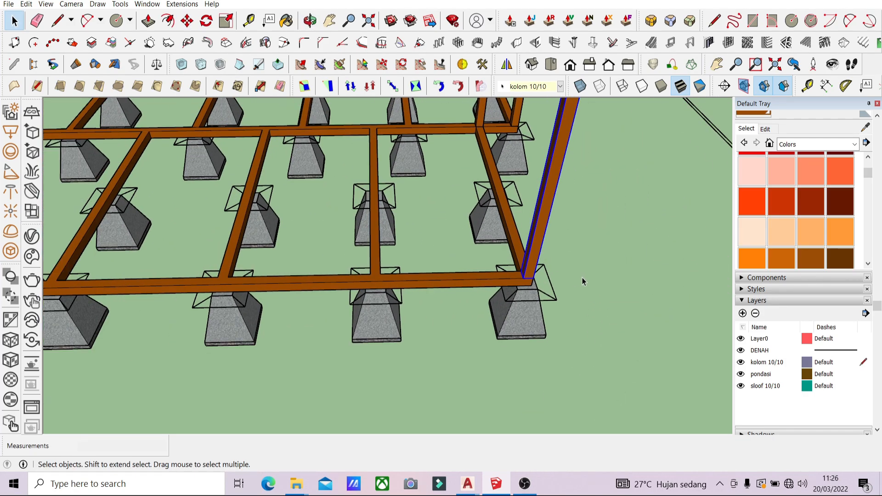
pyautogui.moveTo(519, 272); pyautogui.dragTo(506, 264, button='middle')
pyautogui.press('m')
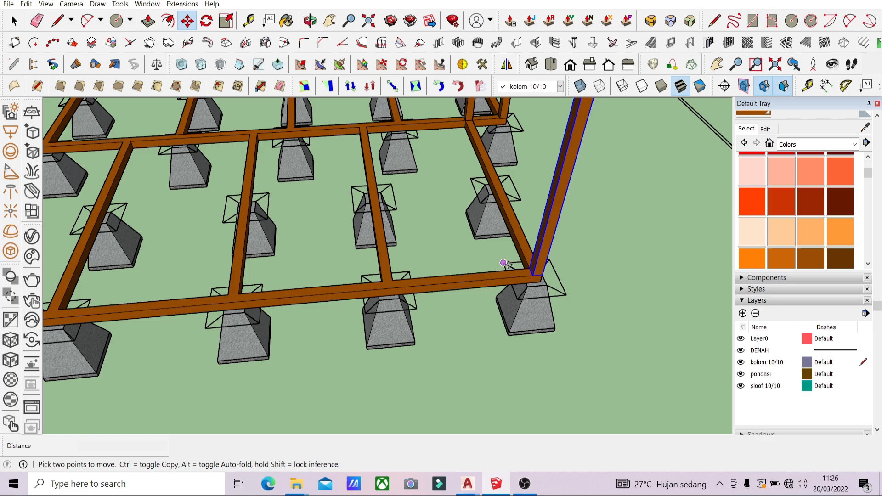
pyautogui.click(532, 271)
pyautogui.press('ctrl')
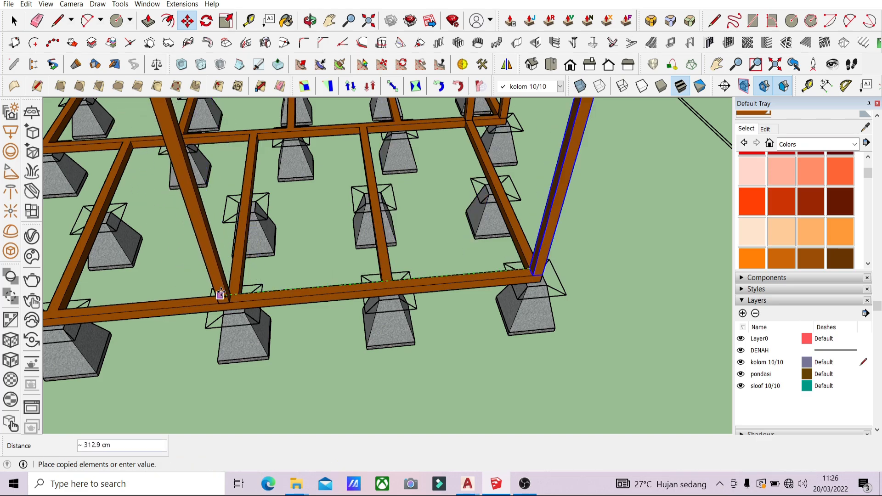
pyautogui.click(228, 294)
# Copy the column on the outer long beam 500 cm along that beam to the grid's far corner.
pyautogui.moveTo(229, 294); pyautogui.dragTo(441, 292, button='middle')
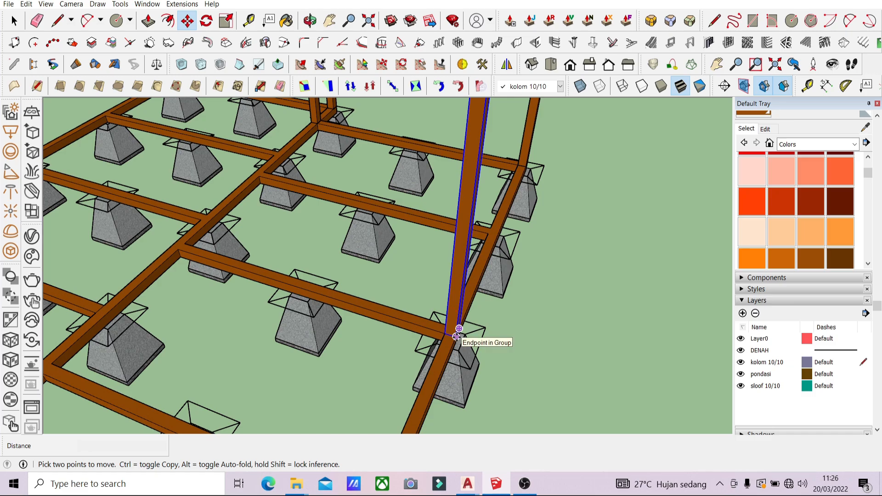
pyautogui.scroll(-3, 456, 330)
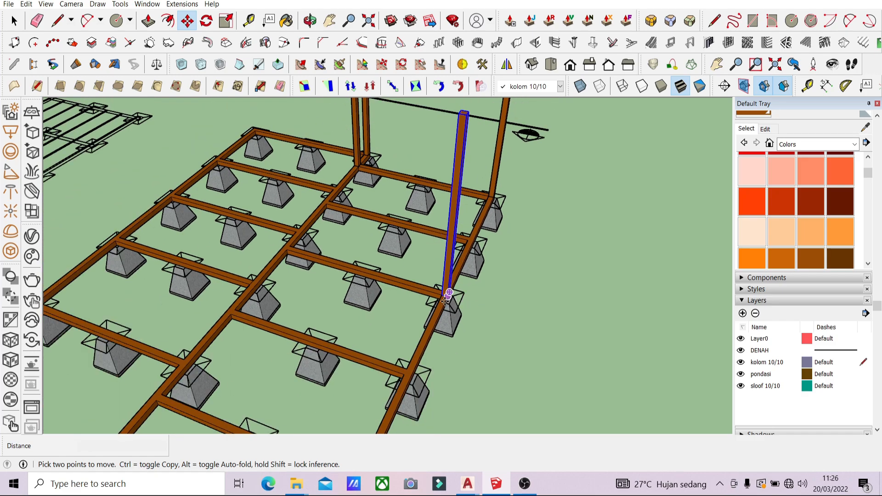
pyautogui.scroll(2, 443, 302)
pyautogui.click(459, 286)
pyautogui.scroll(-1, 470, 223)
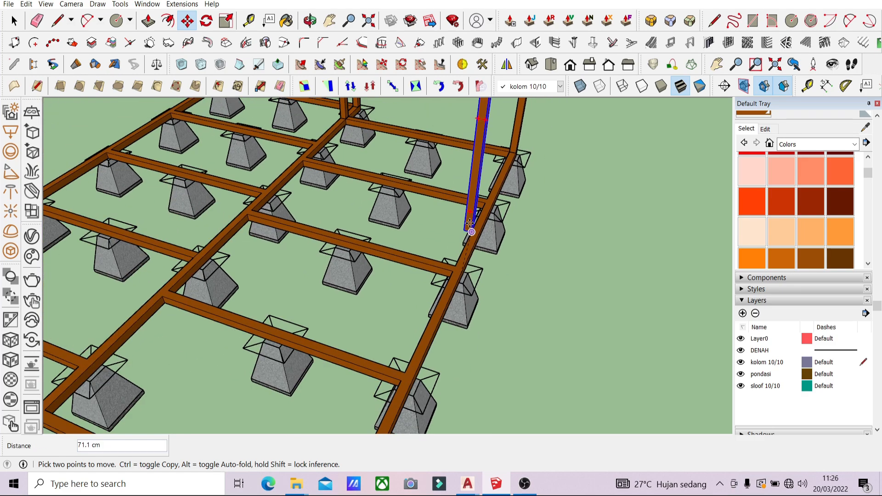
pyautogui.scroll(-3, 469, 224)
pyautogui.press('ctrl')
pyautogui.scroll(3, 466, 232)
pyautogui.click(407, 367)
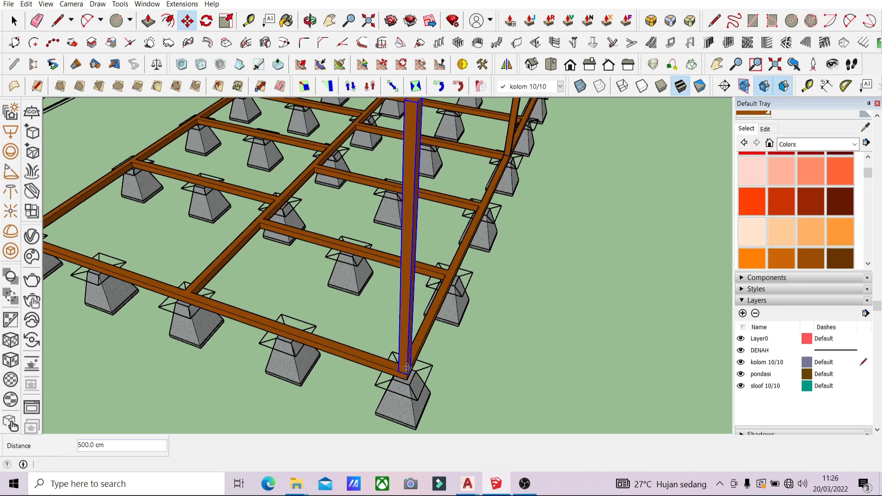
# Try moving the far-corner column along the end beam to the central beam joint, and undo the move.
pyautogui.scroll(-4, 409, 358)
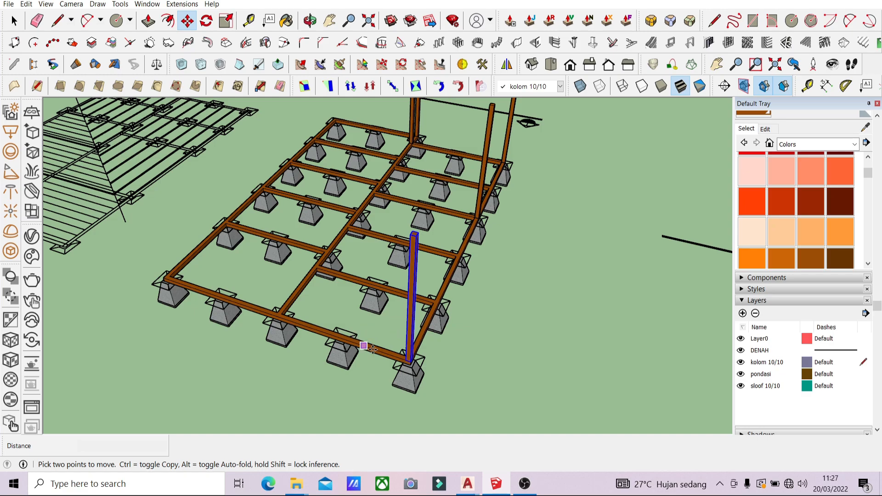
pyautogui.scroll(3, 372, 349)
pyautogui.click(443, 358)
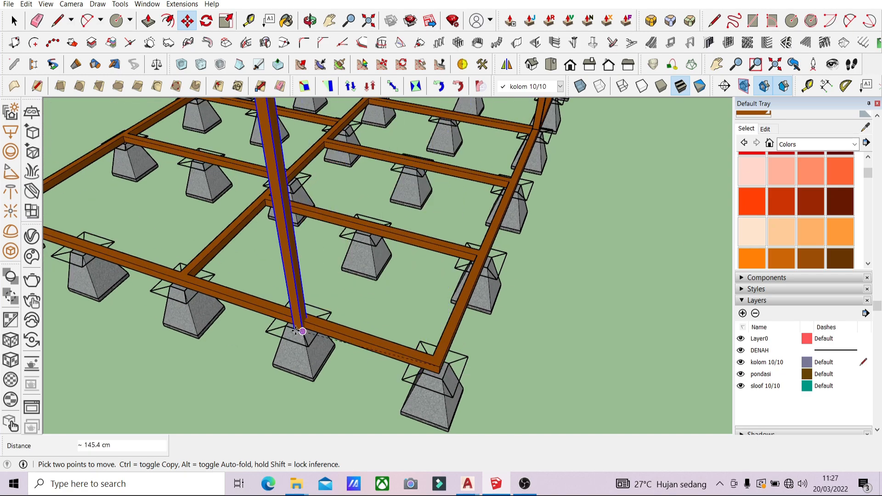
pyautogui.scroll(-3, 298, 331)
pyautogui.scroll(3, 423, 363)
pyautogui.scroll(3, 249, 304)
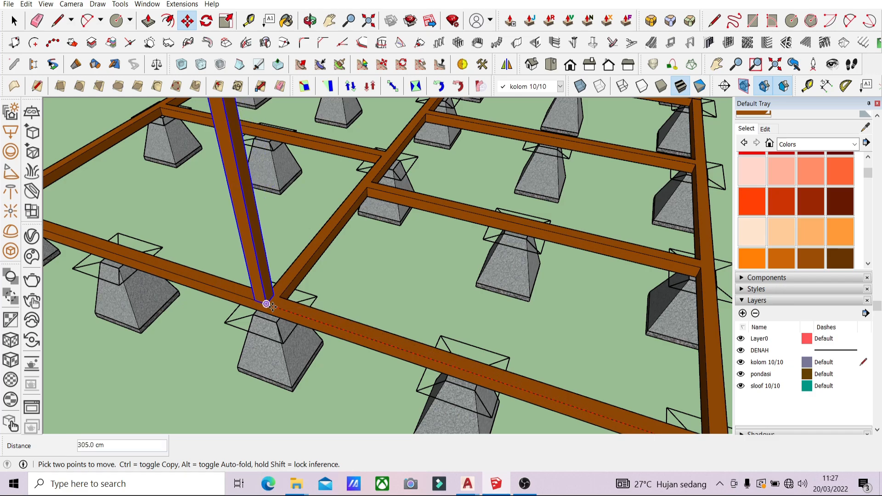
pyautogui.click(276, 307)
pyautogui.scroll(2, 279, 308)
pyautogui.scroll(2, 278, 308)
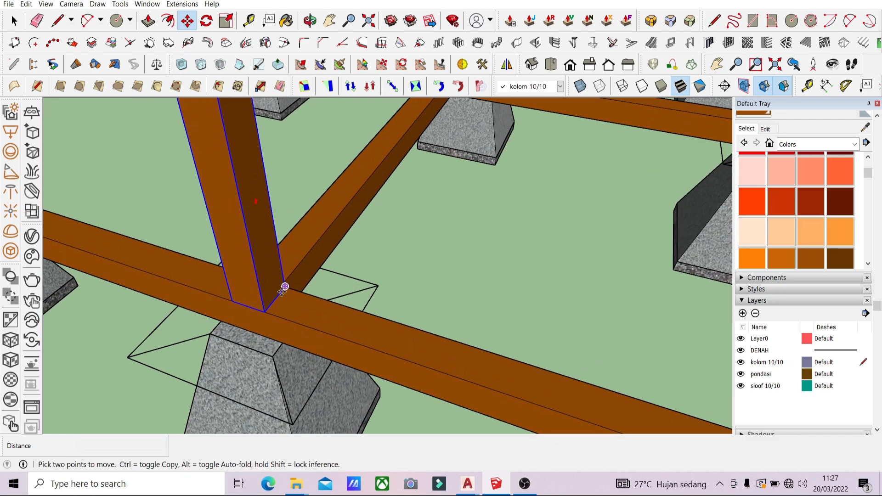
pyautogui.scroll(-4, 285, 287)
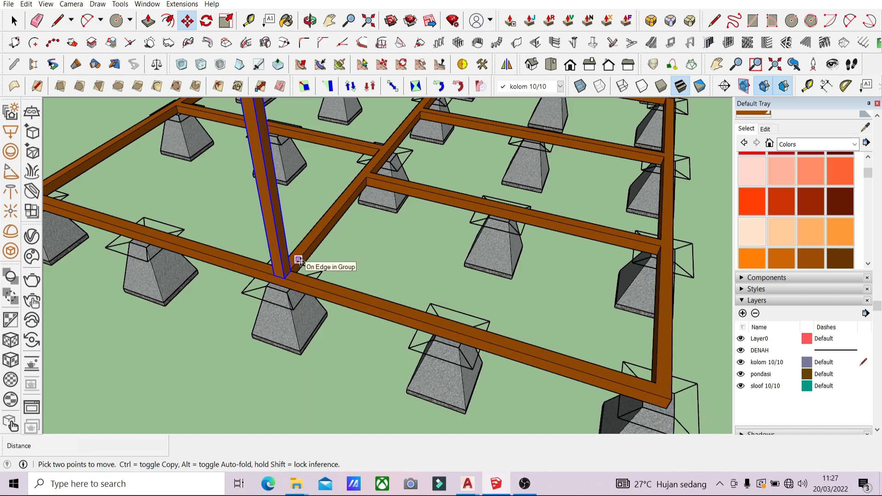
pyautogui.scroll(1, 298, 260)
pyautogui.hotkey('ctrl', 'z')
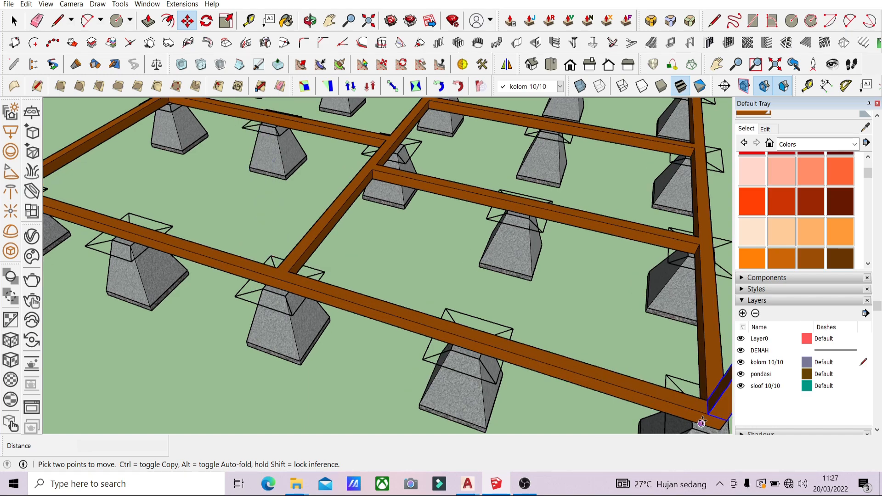
# Copy the far-corner column 300 cm to the end beam's central joint, and copy that column on to the opposite corner.
pyautogui.click(707, 401)
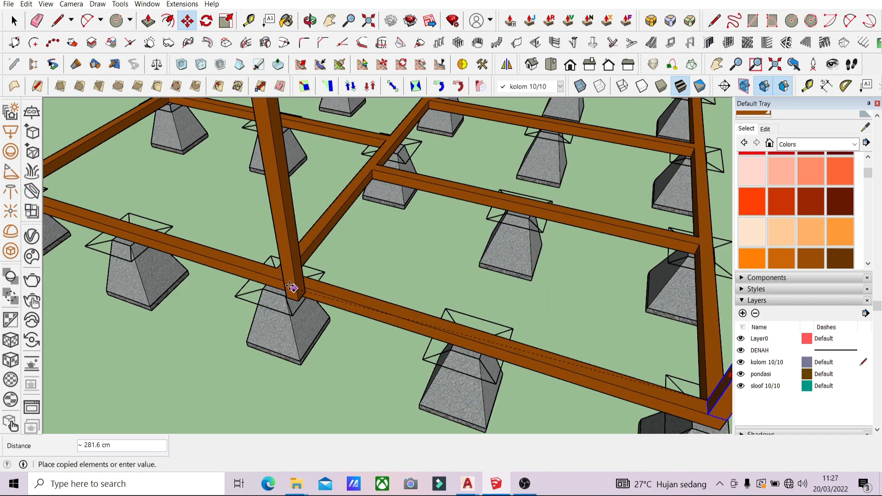
pyautogui.click(277, 270)
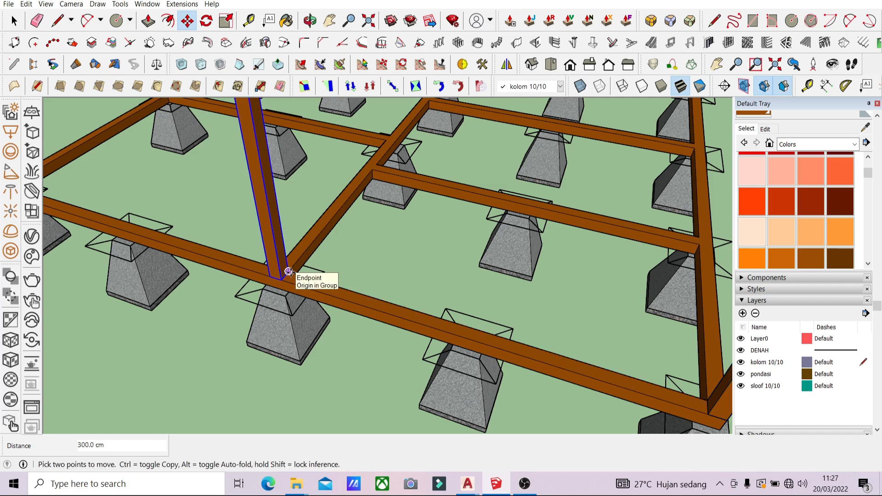
pyautogui.click(289, 271)
pyautogui.scroll(-4, 289, 272)
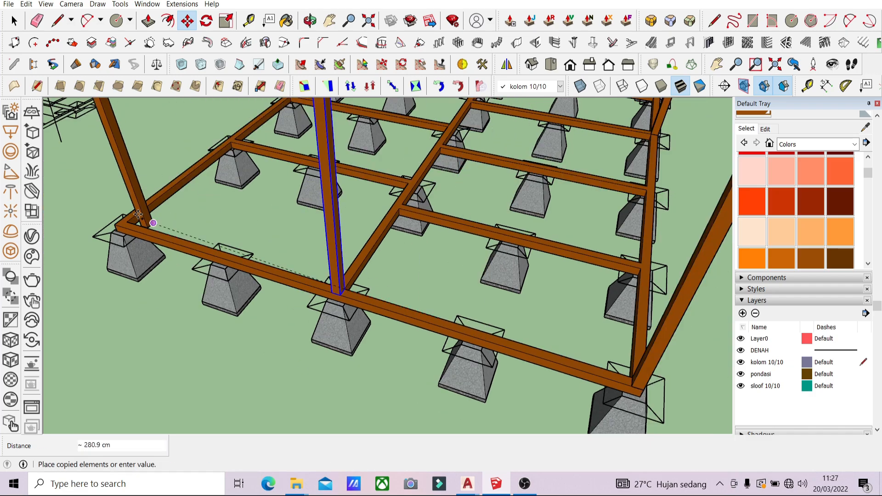
pyautogui.scroll(4, 119, 236)
pyautogui.click(135, 227)
pyautogui.scroll(-6, 135, 227)
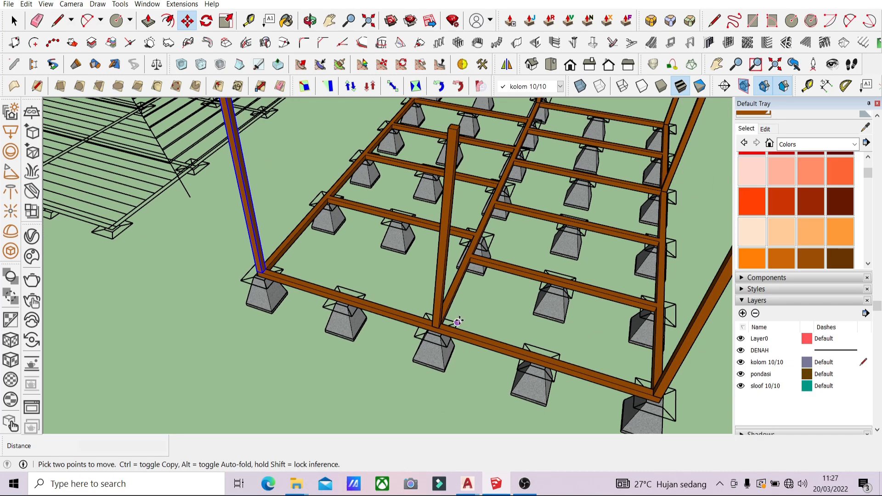
# Copy the opposite corner's column 400 cm along its outer long beam to the second crossbeam joint.
pyautogui.moveTo(597, 276); pyautogui.dragTo(768, 293, button='middle')
pyautogui.scroll(5, 475, 261)
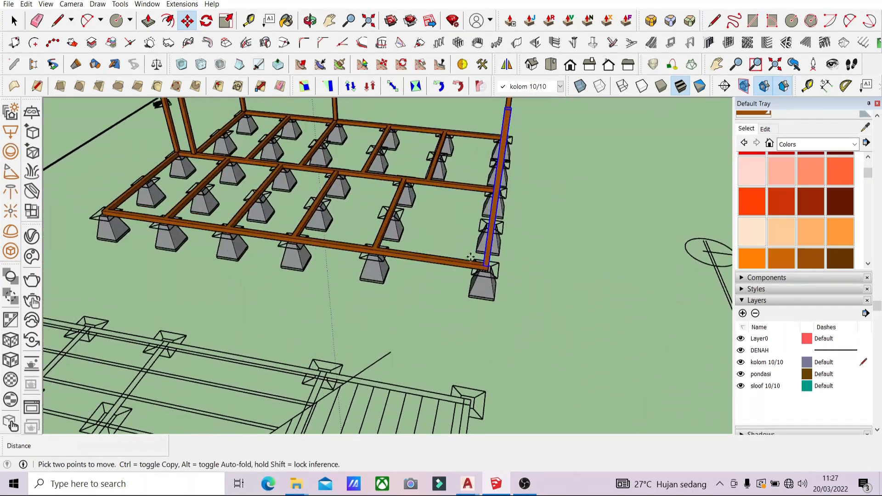
pyautogui.moveTo(433, 249); pyautogui.dragTo(566, 286, button='middle')
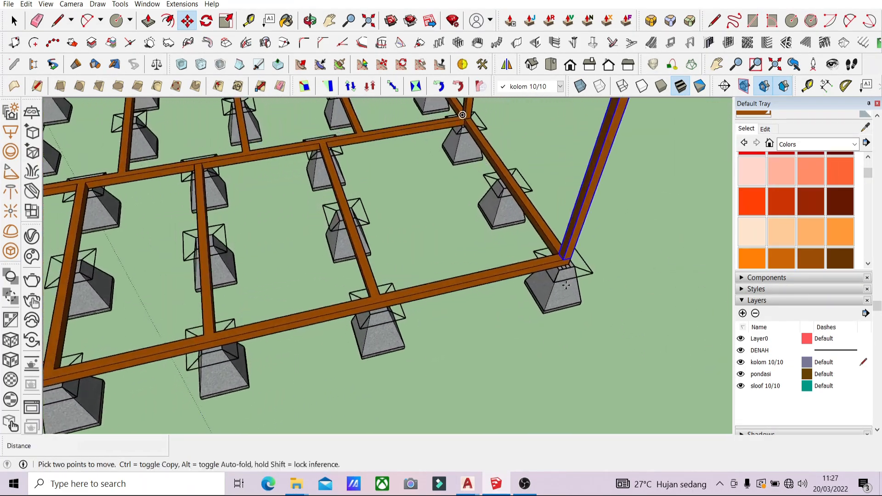
pyautogui.click(559, 253)
pyautogui.press('ctrl')
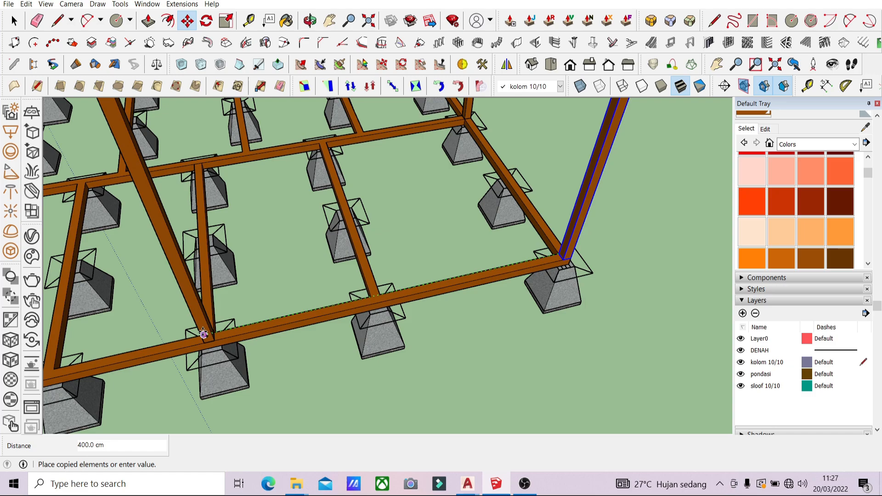
pyautogui.click(204, 334)
# Copy the newest outer-beam column 300 cm along its crossbeam to the joint on the central long beam.
pyautogui.moveTo(496, 329); pyautogui.dragTo(526, 325, button='middle')
pyautogui.click(489, 328)
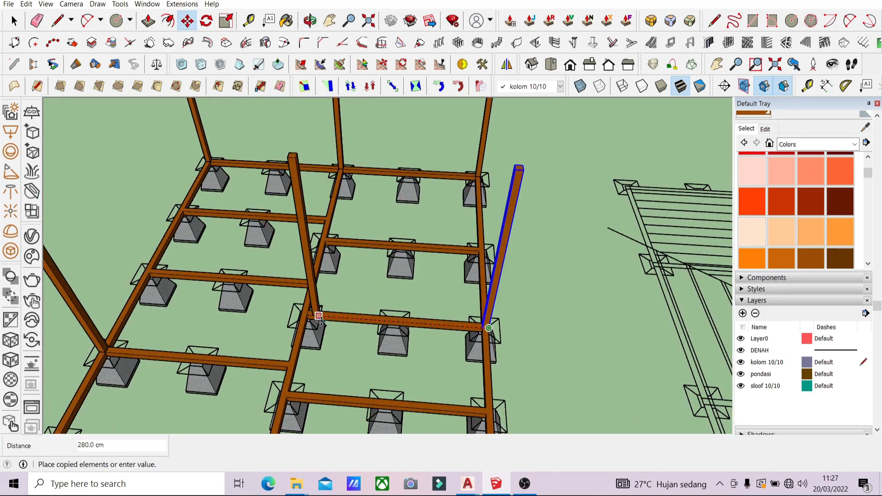
pyautogui.press('ctrl')
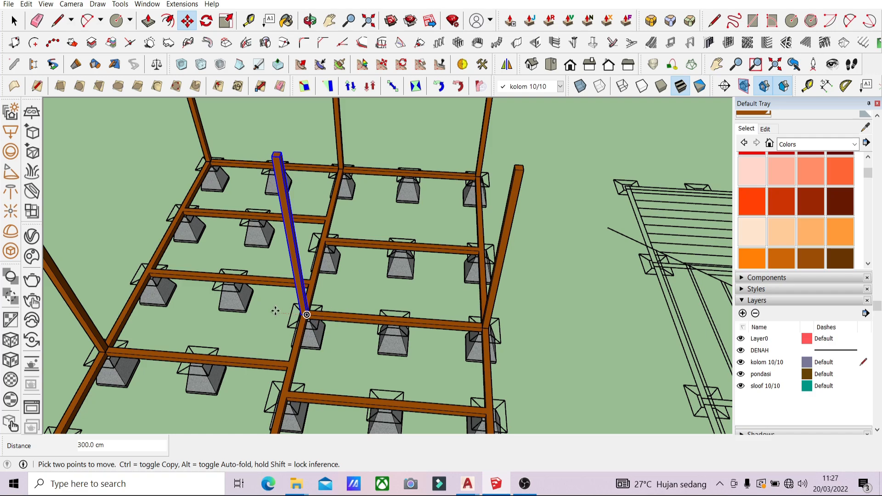
# Copy the new central-beam column along that beam to the next crossbeam joint.
pyautogui.scroll(2, 306, 315)
pyautogui.click(308, 316)
pyautogui.press('ctrl')
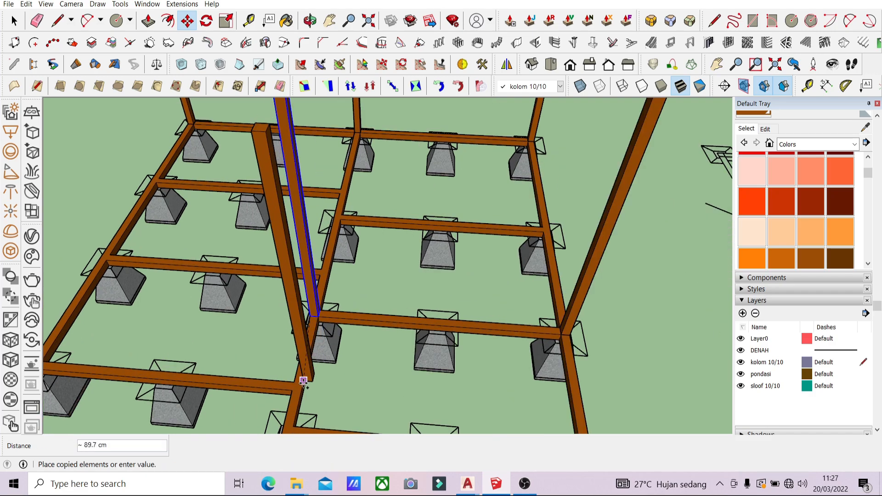
pyautogui.click(292, 391)
pyautogui.scroll(-5, 337, 317)
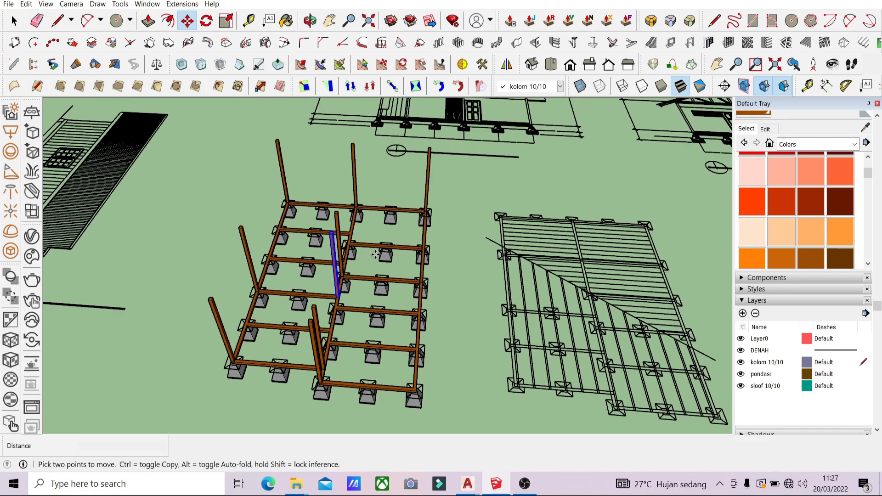
pyautogui.moveTo(387, 304); pyautogui.dragTo(190, 276, button='middle')
pyautogui.scroll(2, 265, 315)
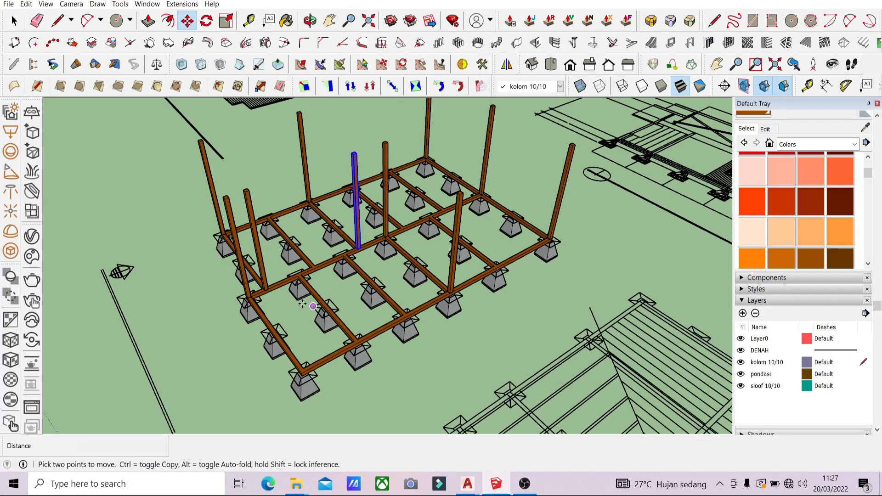
pyautogui.keyDown('ctrl'); pyautogui.click(248, 297); pyautogui.keyUp('ctrl')
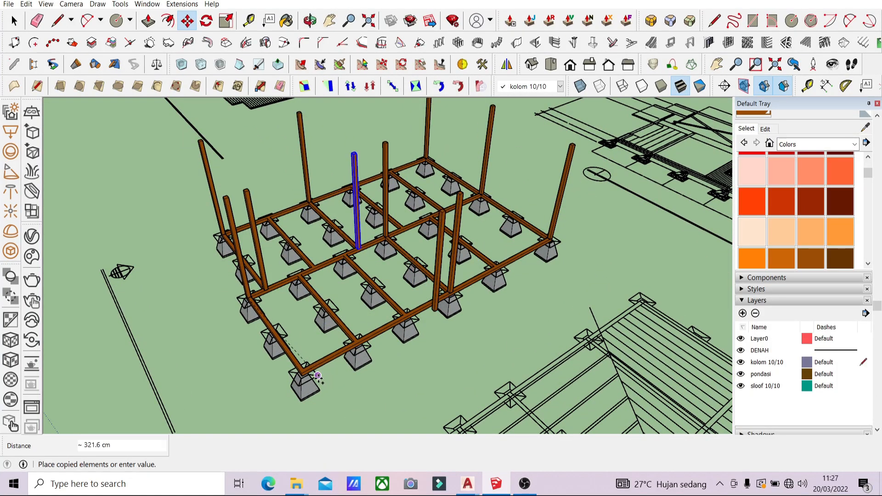
pyautogui.press('Escape')
pyautogui.press('space')
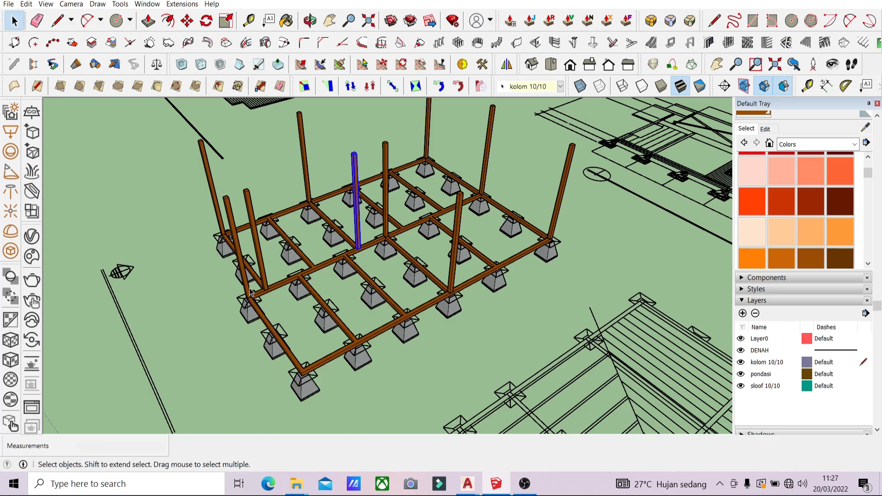
# Copy the column at the end beam's central joint along the end beam to the empty corner of the grid.
pyautogui.scroll(5, 248, 298)
pyautogui.press('m')
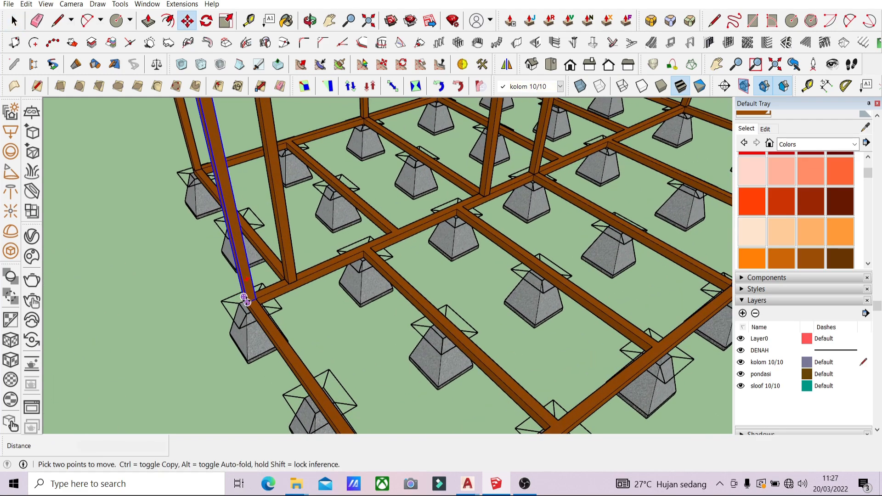
pyautogui.keyDown('ctrl'); pyautogui.click(245, 299); pyautogui.keyUp('ctrl')
pyautogui.scroll(-5, 245, 299)
pyautogui.scroll(4, 363, 340)
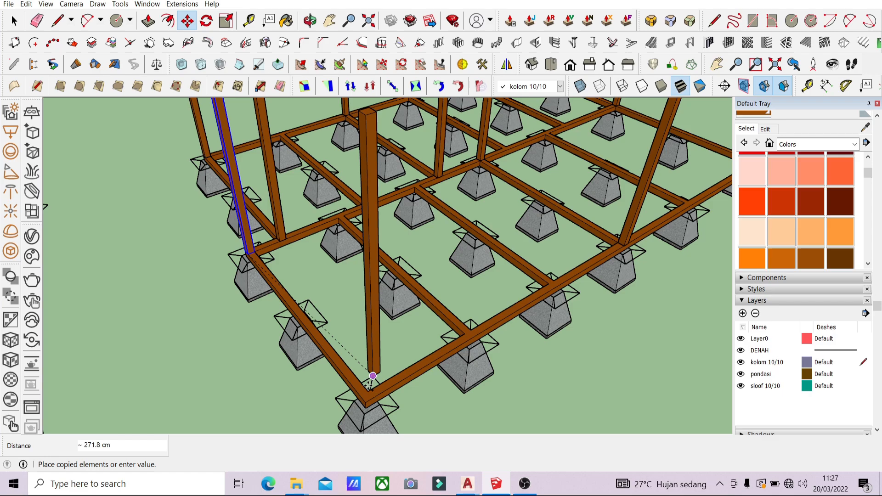
pyautogui.click(370, 405)
pyautogui.scroll(-3, 370, 405)
pyautogui.press('space')
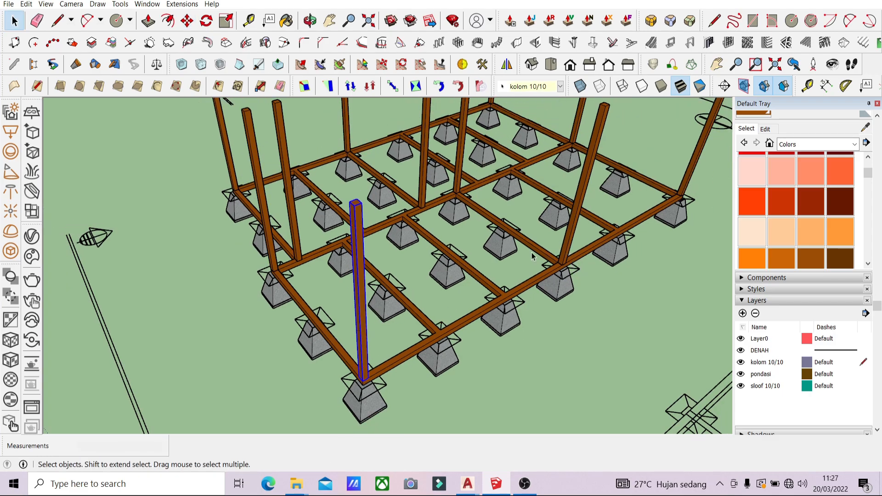
# Copy the interior central-beam column 200 cm along the beam toward the newly filled corner, onto the first crossbeam joint.
pyautogui.scroll(-3, 532, 256)
pyautogui.press('o')
pyautogui.moveTo(226, 242); pyautogui.dragTo(290, 274)
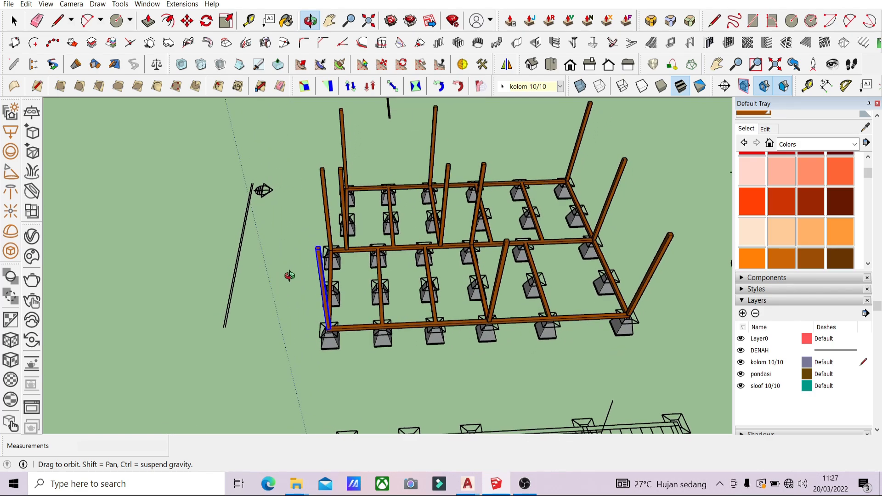
pyautogui.press('space')
pyautogui.scroll(3, 383, 246)
pyautogui.scroll(4, 448, 254)
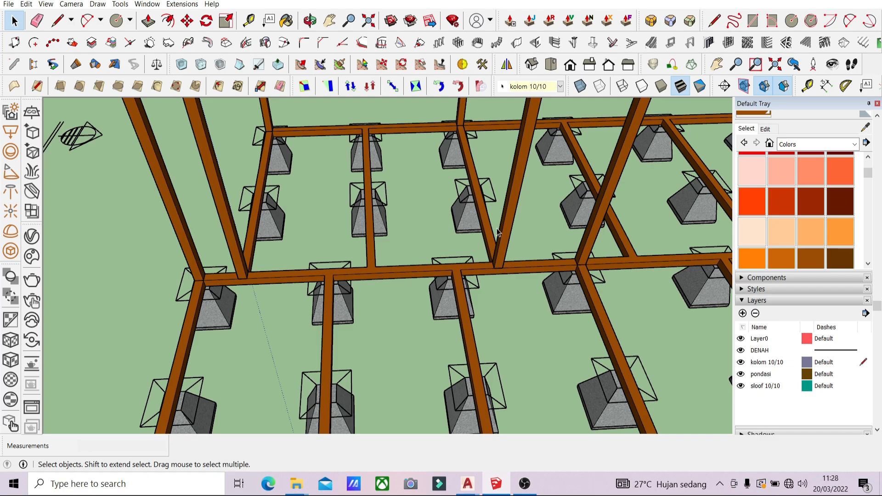
pyautogui.scroll(4, 501, 260)
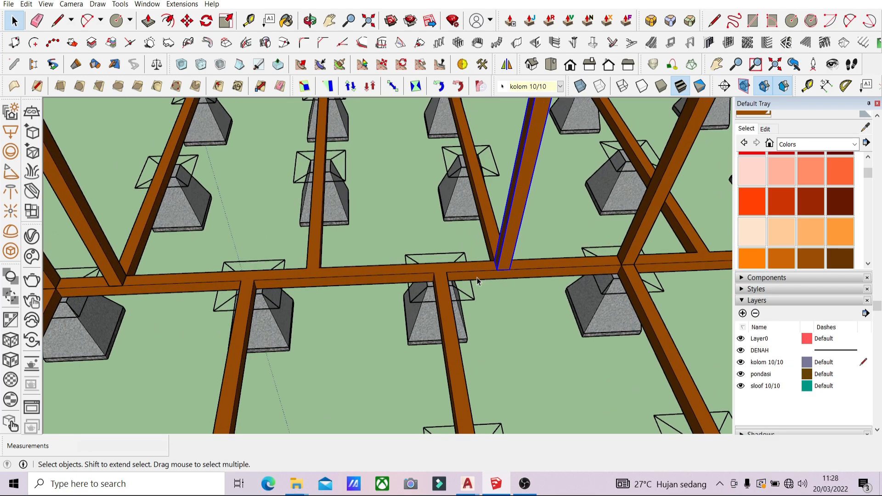
pyautogui.press('m')
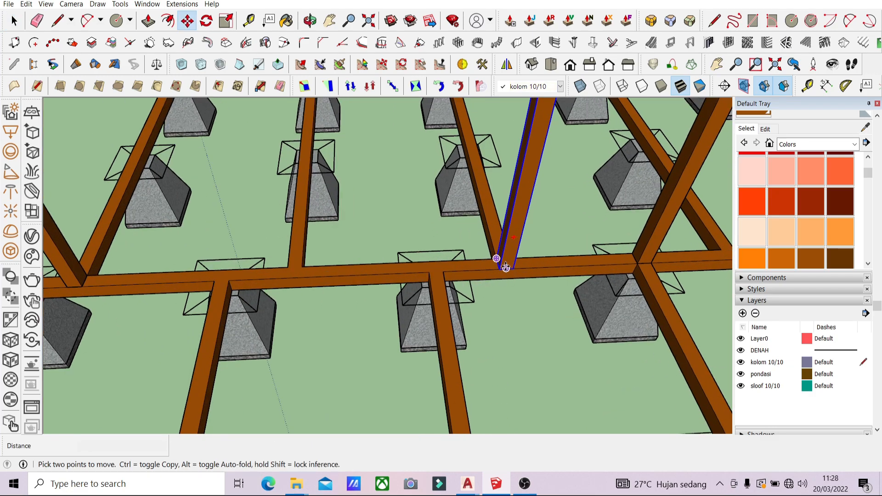
pyautogui.click(499, 268)
pyautogui.press('ctrl')
pyautogui.click(215, 280)
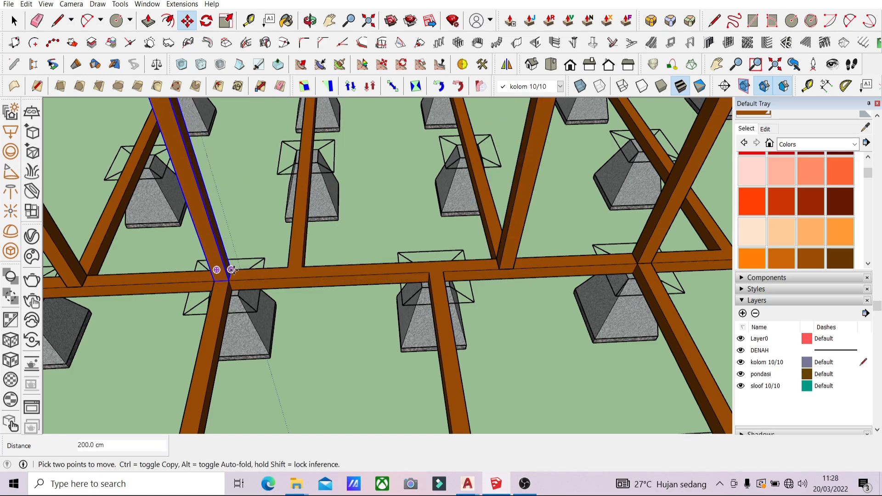
# Copy the first-crossbeam column along that crossbeam to its joint with the outer long beam.
pyautogui.click(231, 270)
pyautogui.press('ctrl')
pyautogui.scroll(-5, 356, 219)
pyautogui.scroll(2, 295, 383)
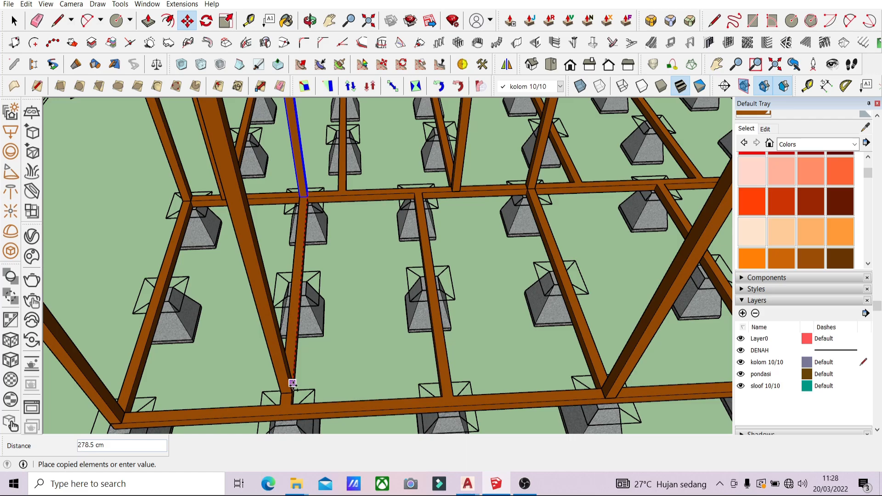
pyautogui.click(292, 383)
pyautogui.scroll(-5, 293, 395)
pyautogui.press('space')
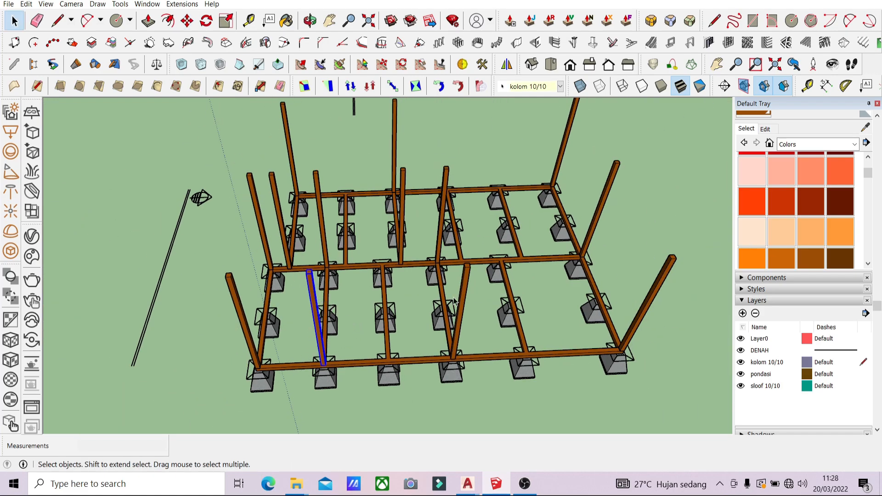
# Add a new layer named ring balok 10/10.
pyautogui.moveTo(566, 374); pyautogui.dragTo(319, 261, button='middle')
pyautogui.scroll(-5, 320, 261)
pyautogui.moveTo(220, 239); pyautogui.dragTo(275, 266, button='middle')
pyautogui.scroll(4, 421, 284)
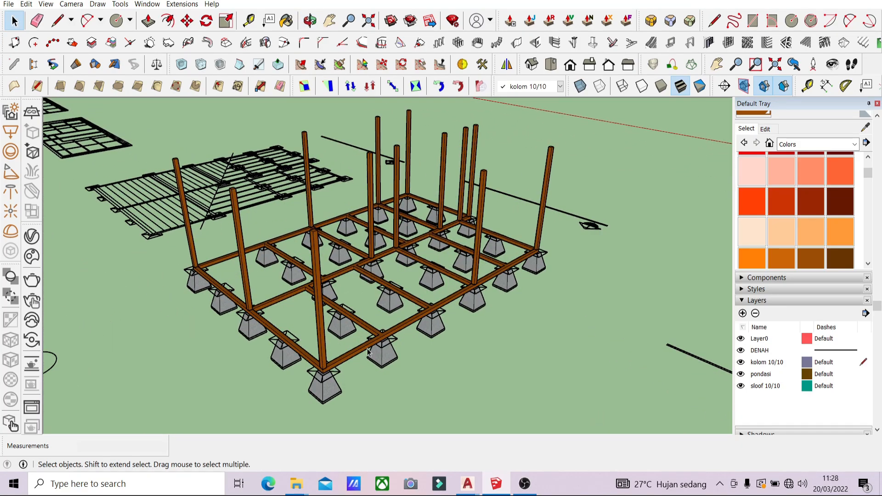
pyautogui.click(743, 313)
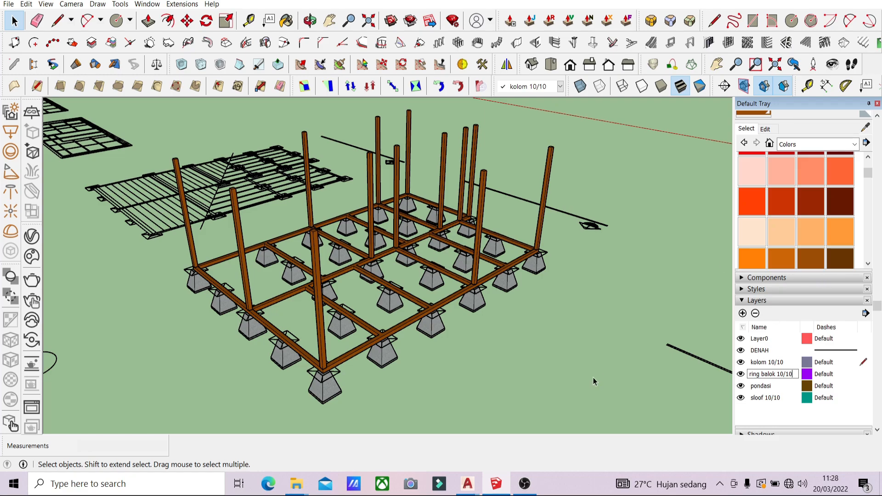
pyautogui.click(525, 348)
# Copy the whole sloof grid 313 cm straight up from its corner to the tops of the columns.
pyautogui.click(356, 354)
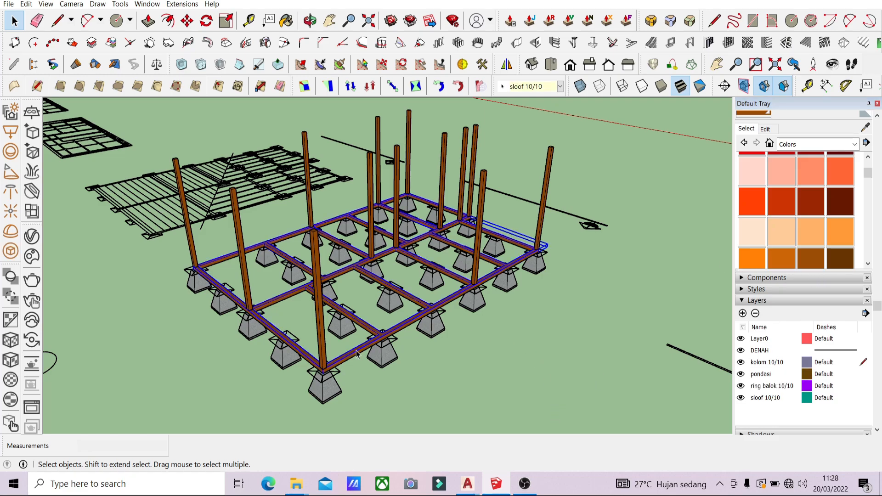
pyautogui.scroll(5, 323, 377)
pyautogui.press('m')
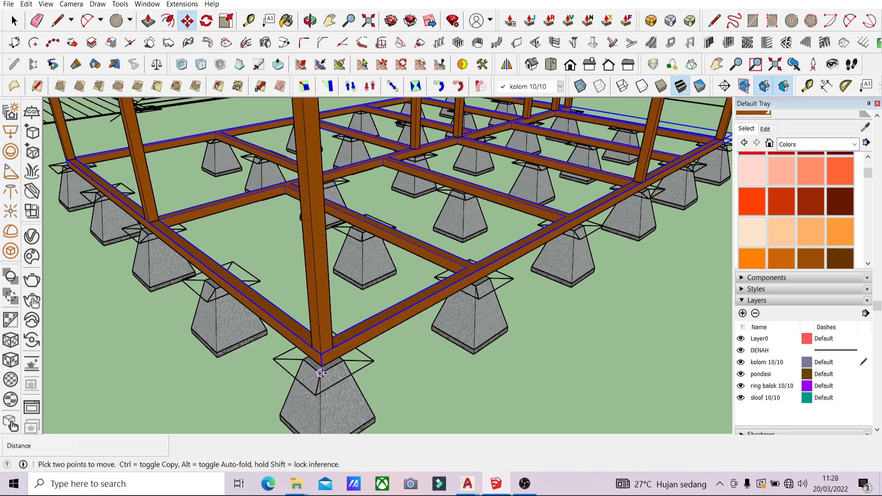
pyautogui.click(322, 366)
pyautogui.scroll(-6, 324, 370)
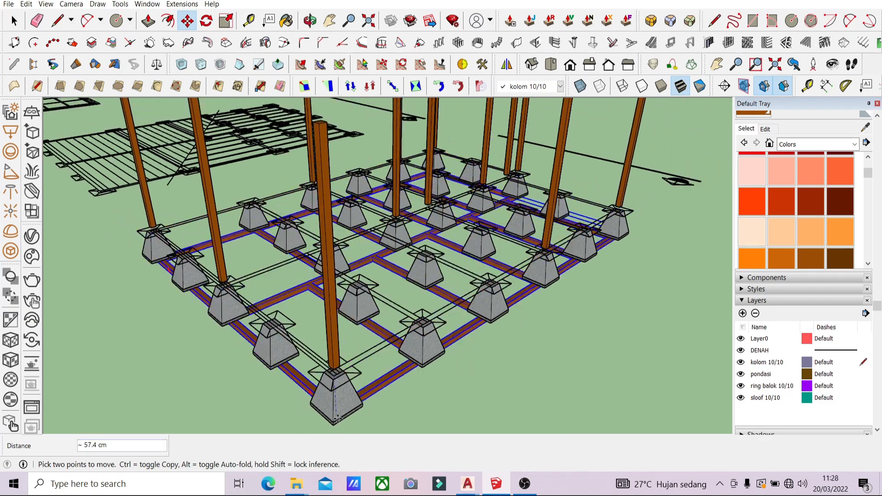
pyautogui.press('ctrl')
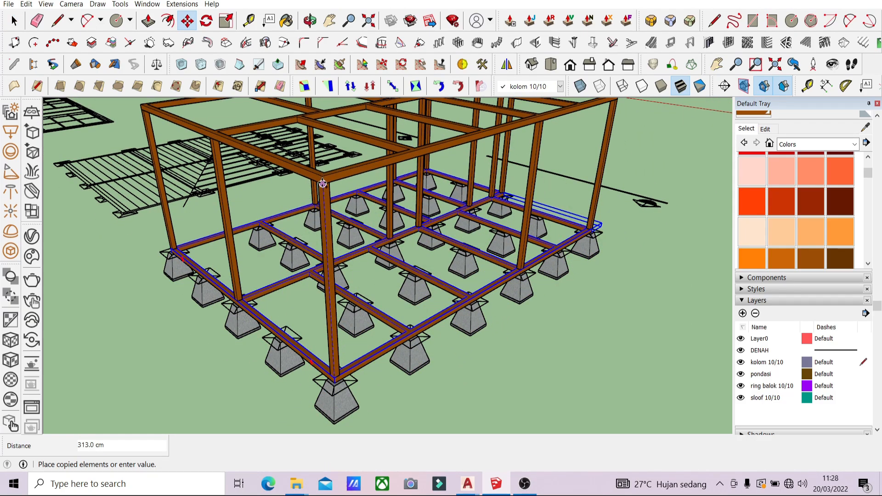
pyautogui.click(322, 183)
pyautogui.press('space')
# Assign the copied upper beam grid to the ring balok 10/10 layer.
pyautogui.click(512, 90)
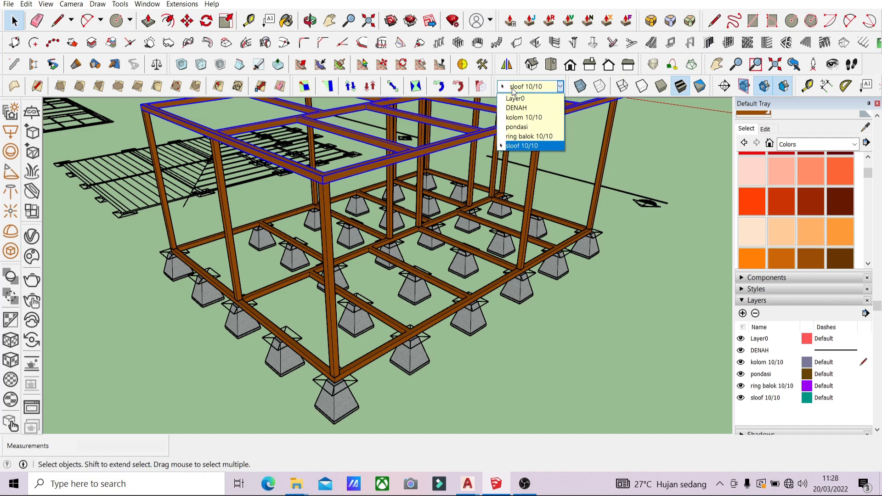
pyautogui.click(529, 137)
pyautogui.click(579, 350)
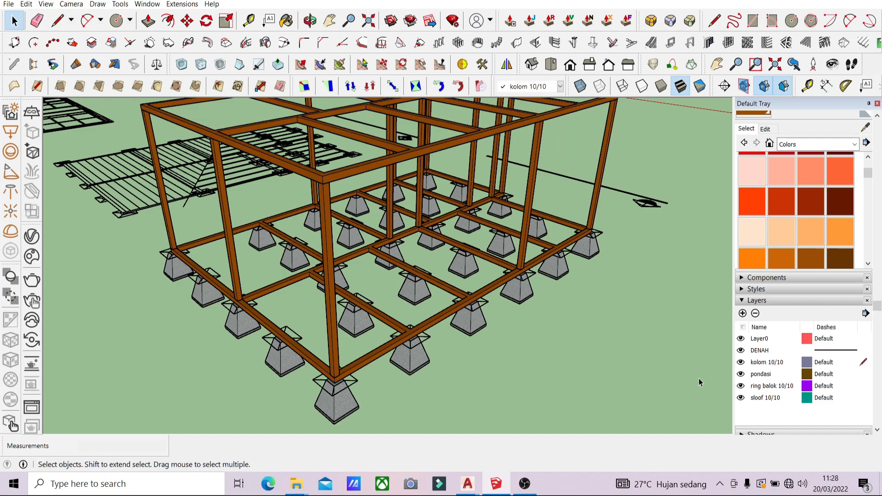
# Toggle the visibility of the ring balok 10/10 and sloof 10/10 layers to check which beams each one holds.
pyautogui.click(741, 386)
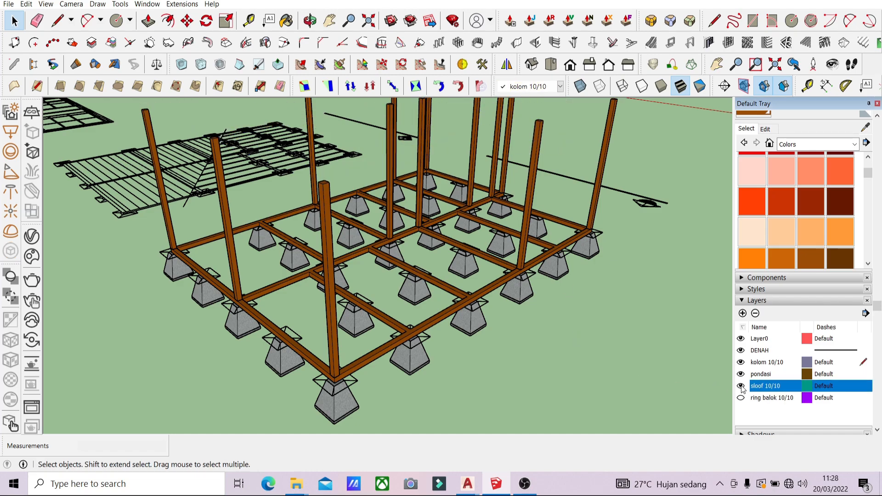
pyautogui.click(741, 397)
pyautogui.click(741, 386)
pyautogui.click(741, 397)
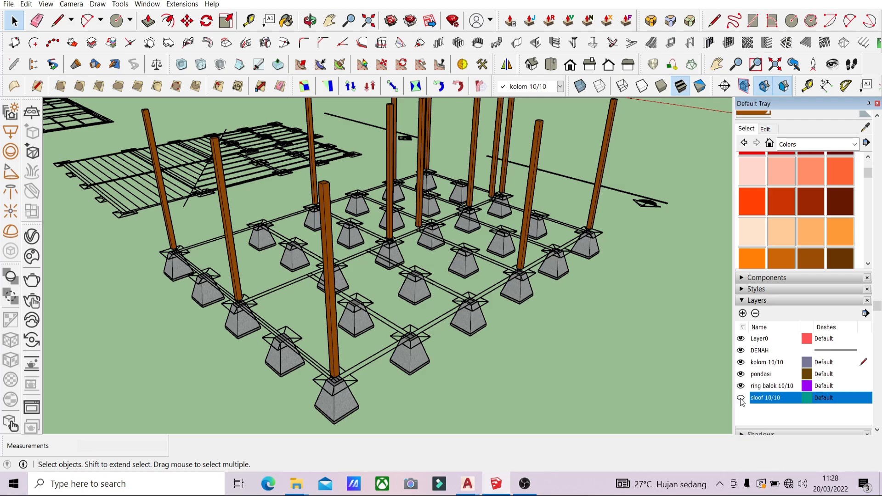
# Examine the frame from several sides and look over the row of wall-frame drawings beside the plans.
pyautogui.scroll(-5, 418, 318)
pyautogui.moveTo(418, 319); pyautogui.dragTo(148, 252, button='middle')
pyautogui.moveTo(457, 263); pyautogui.dragTo(506, 236, button='middle')
pyautogui.scroll(5, 508, 238)
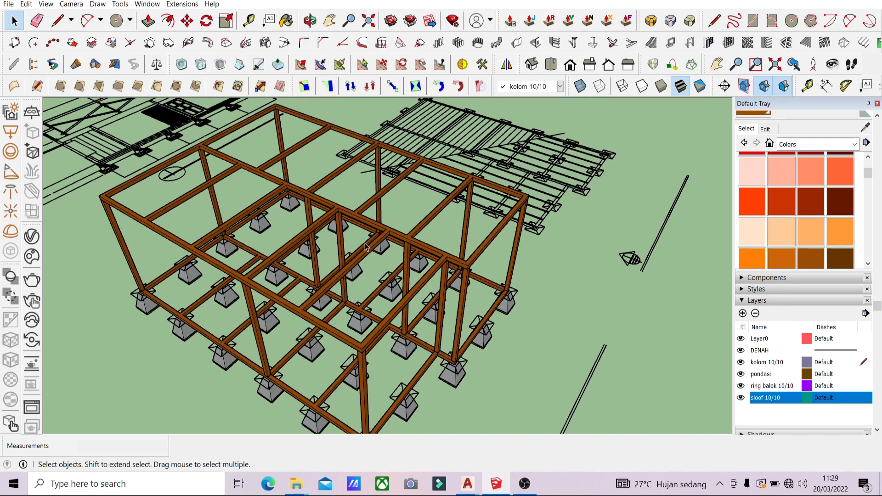
pyautogui.scroll(-5, 365, 252)
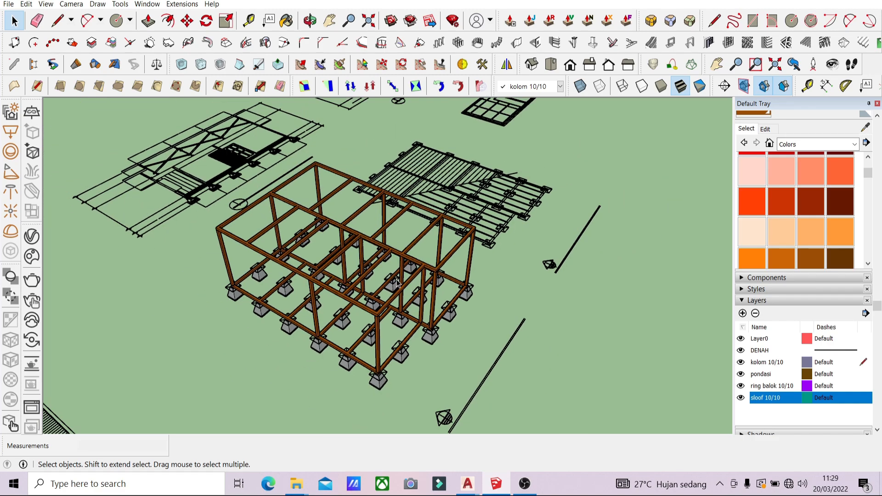
pyautogui.scroll(-8, 454, 198)
pyautogui.moveTo(448, 205); pyautogui.dragTo(404, 222, button='middle')
pyautogui.scroll(7, 402, 225)
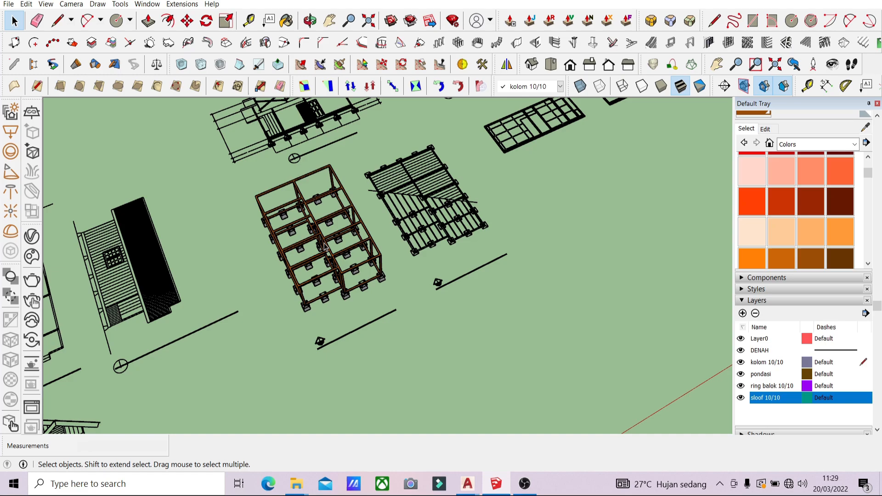
pyautogui.scroll(-8, 324, 247)
pyautogui.scroll(3, 495, 154)
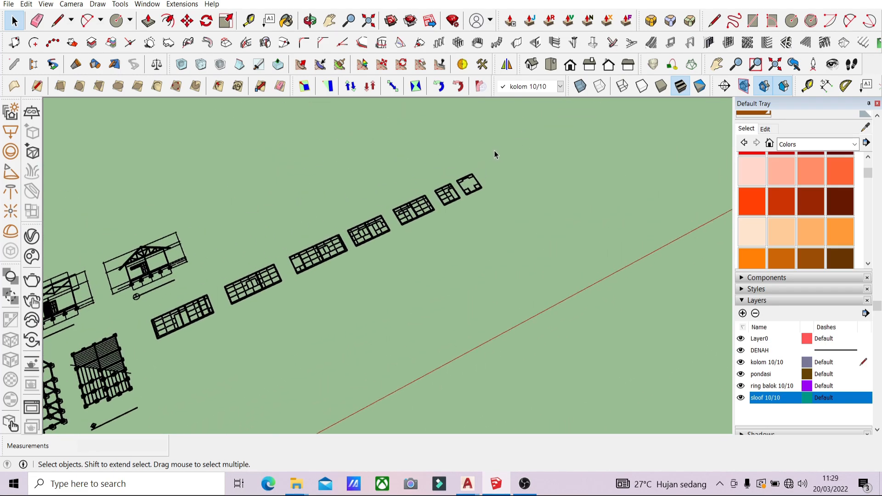
pyautogui.scroll(6, 494, 154)
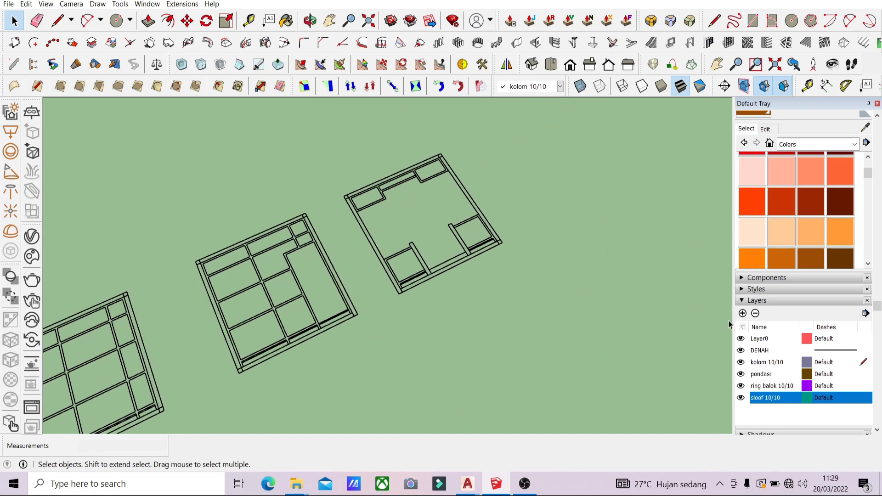
# Add a new layer named rangka dinding 5/10 for the wall framing.
pyautogui.click(743, 314)
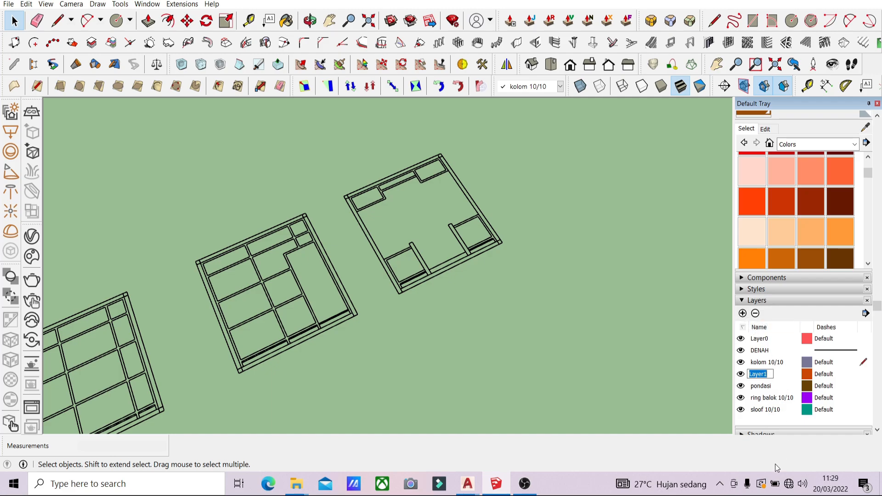
pyautogui.write('rangka dinding 5/10')
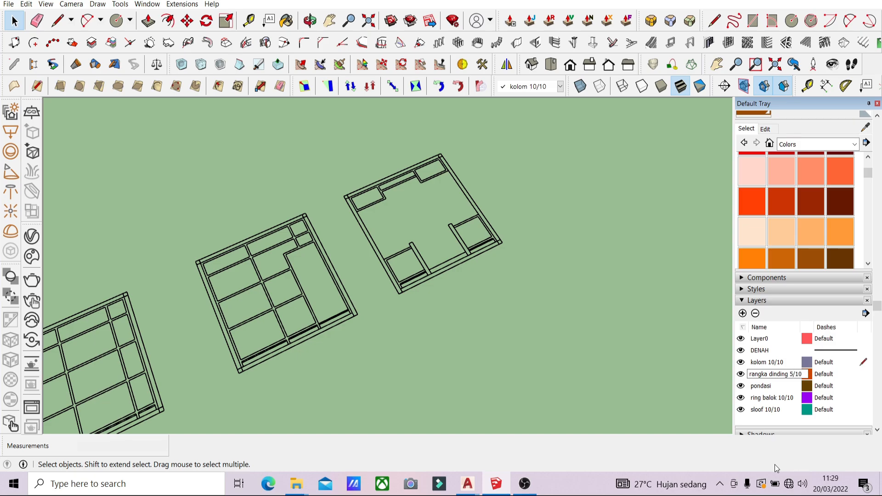
pyautogui.click(587, 243)
pyautogui.scroll(-2, 563, 310)
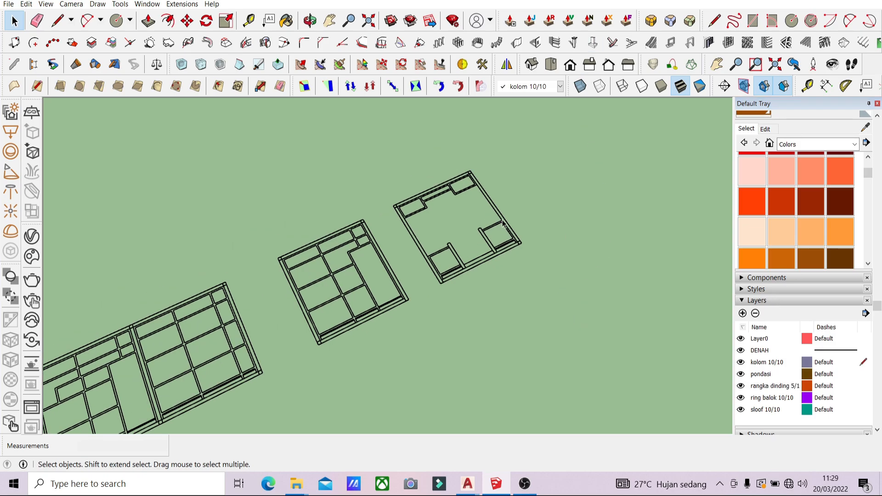
# Make rangka dinding 5/10 the current drawing layer.
pyautogui.scroll(3, 289, 333)
pyautogui.scroll(1, 338, 273)
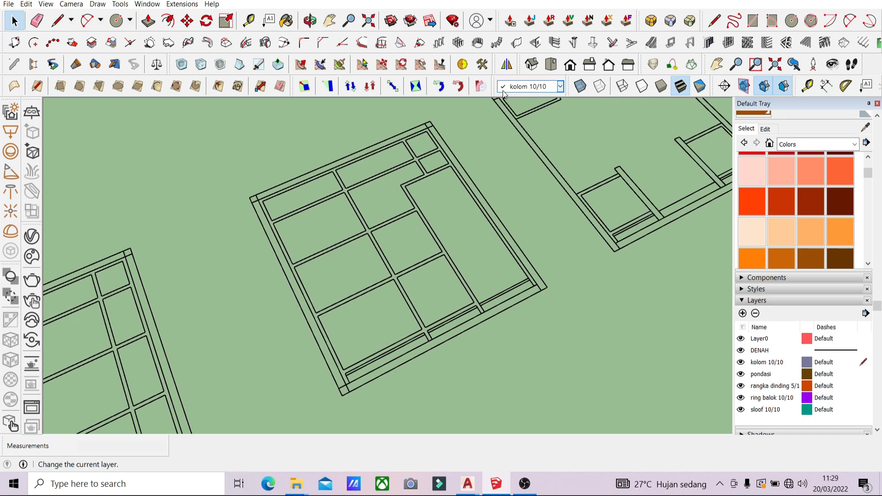
pyautogui.click(504, 89)
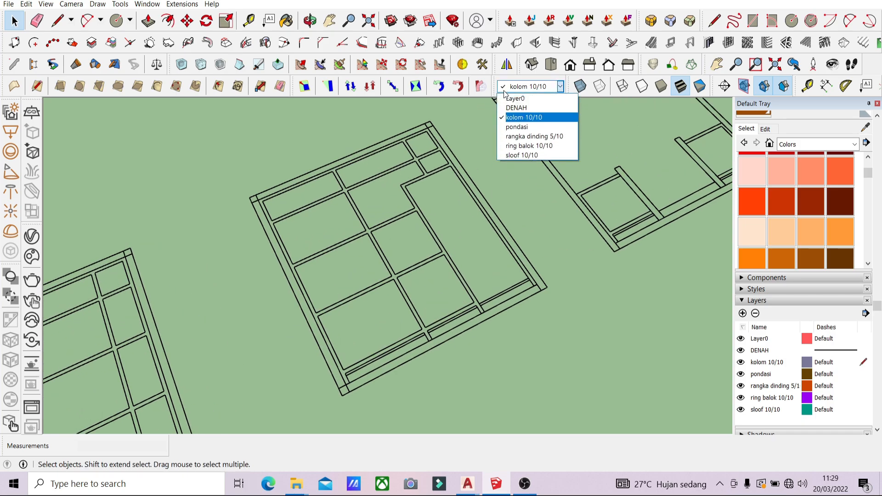
pyautogui.click(544, 137)
pyautogui.scroll(3, 231, 192)
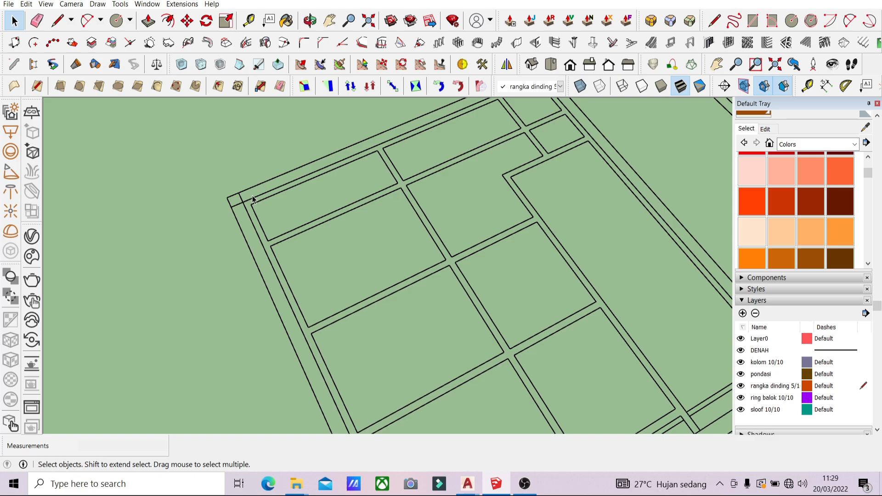
pyautogui.press('r')
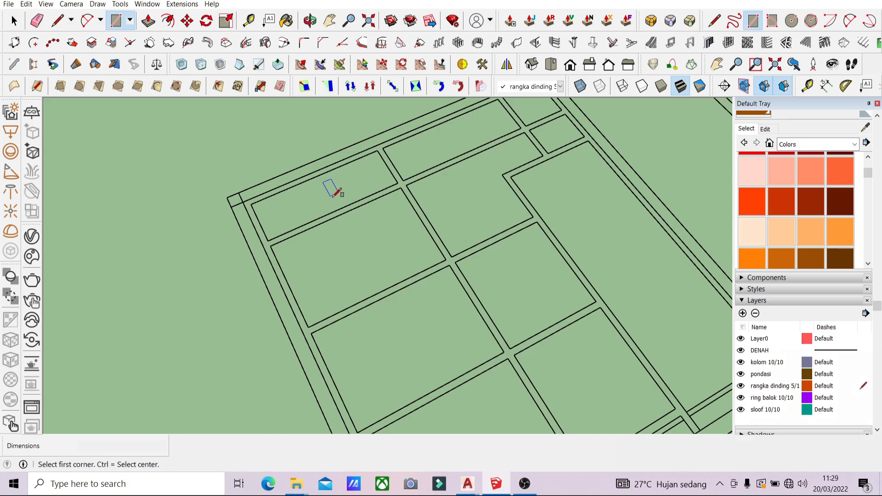
pyautogui.scroll(-2, 342, 188)
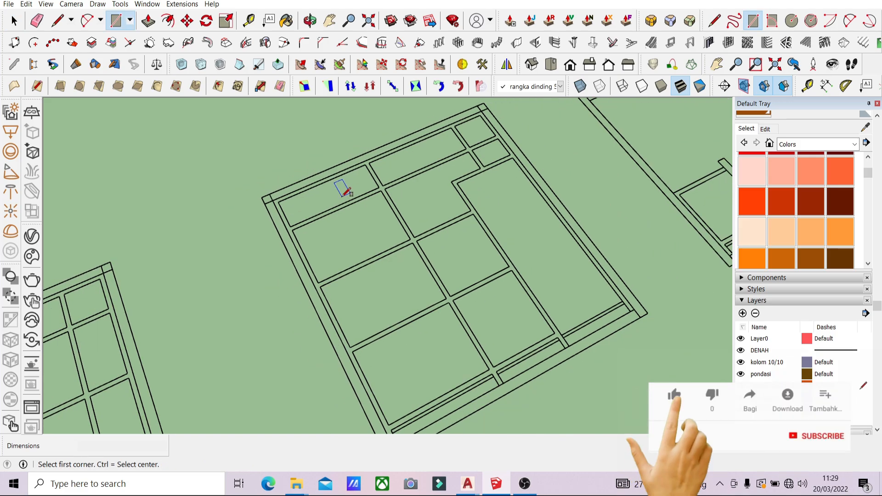
pyautogui.scroll(-3, 415, 214)
pyautogui.press('space')
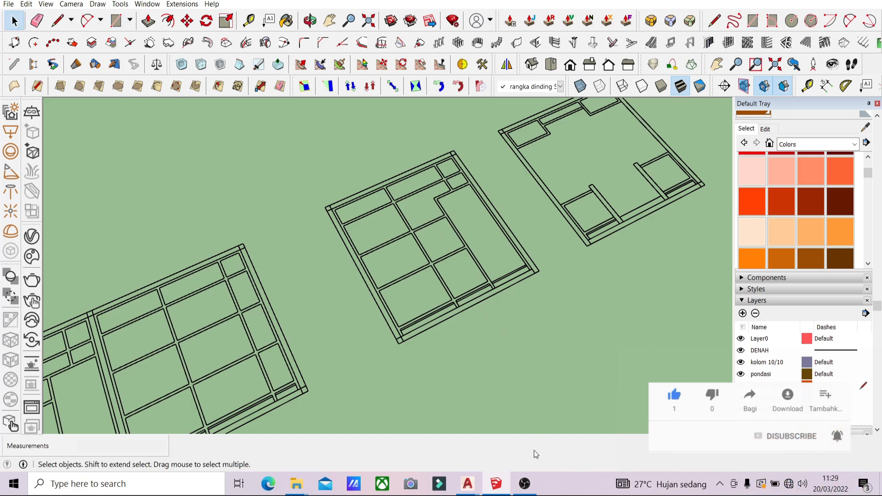
# Look over the full row of wall-frame drawings, and inspect the column and beam frame from outside and inside.
pyautogui.scroll(-8, 566, 256)
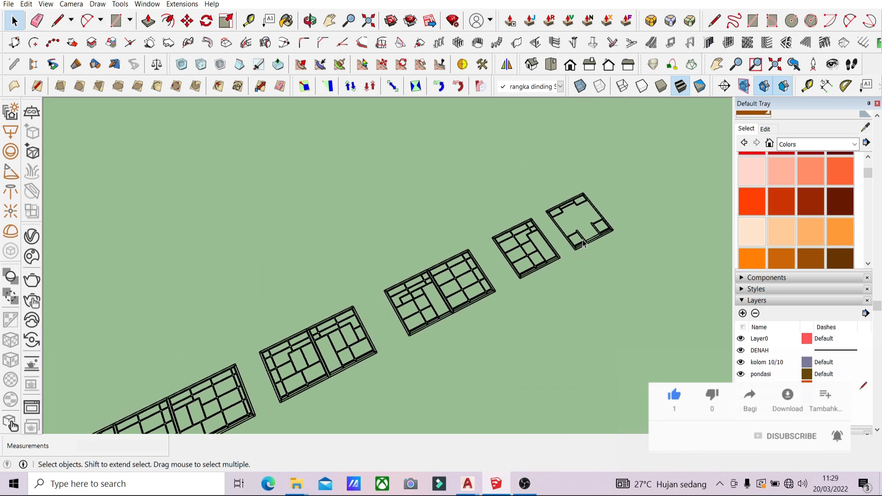
pyautogui.scroll(-3, 395, 298)
pyautogui.scroll(8, 396, 310)
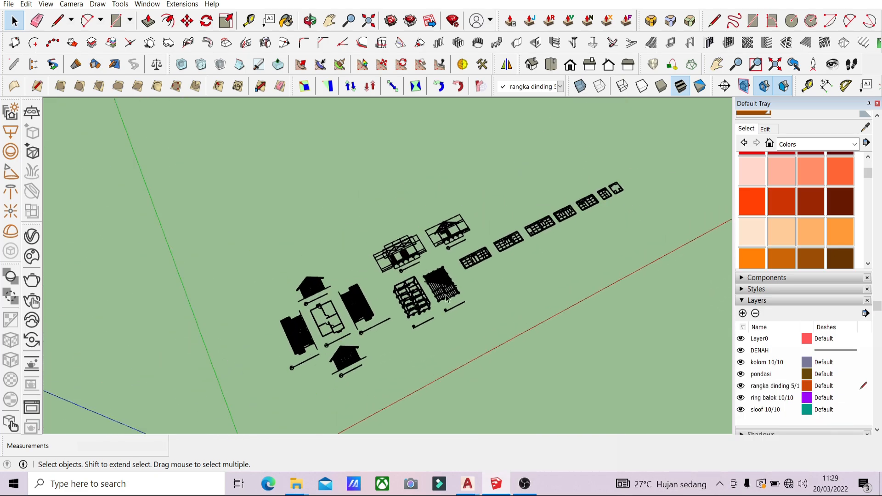
pyautogui.scroll(6, 396, 310)
pyautogui.moveTo(718, 354); pyautogui.dragTo(435, 97, button='middle')
pyautogui.scroll(3, 452, 108)
pyautogui.scroll(-3, 450, 117)
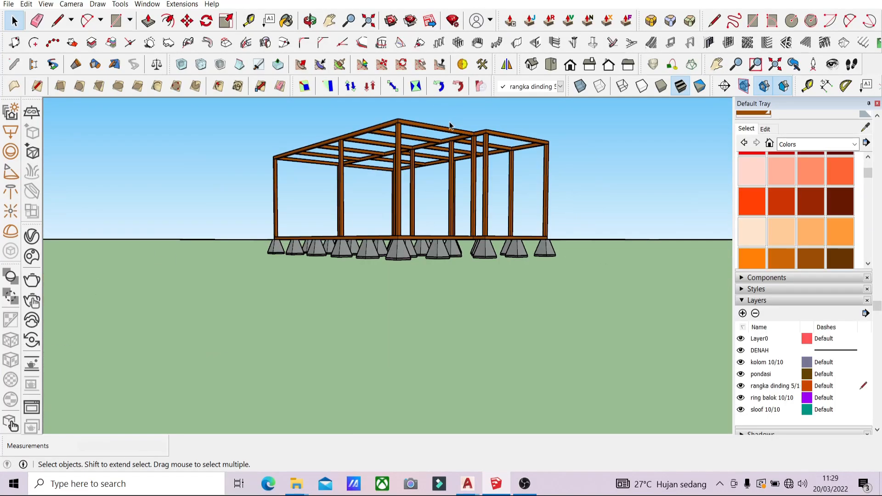
pyautogui.scroll(1, 432, 147)
pyautogui.scroll(2, 431, 149)
pyautogui.moveTo(430, 160)
pyautogui.mouseDown(button='middle')
pyautogui.moveTo(415, 195)
pyautogui.moveTo(431, 171)
pyautogui.mouseUp(button='middle')
pyautogui.scroll(5, 432, 166)
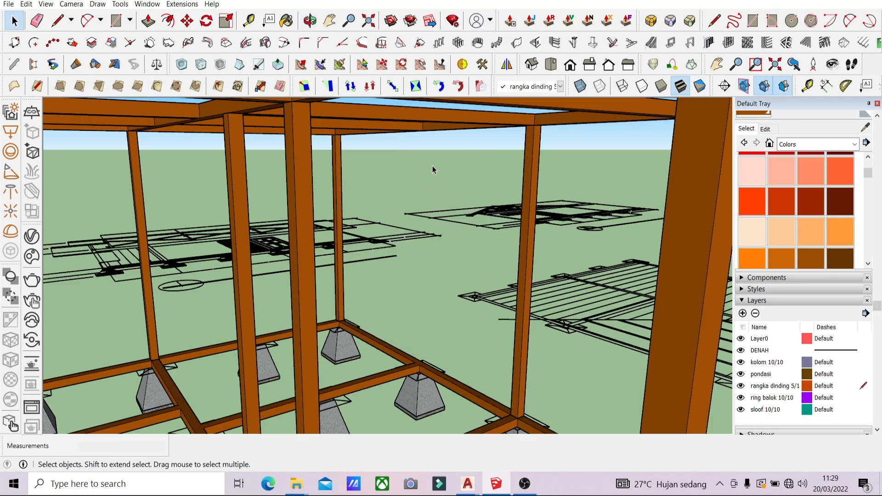
pyautogui.scroll(-2, 432, 166)
pyautogui.scroll(-3, 432, 170)
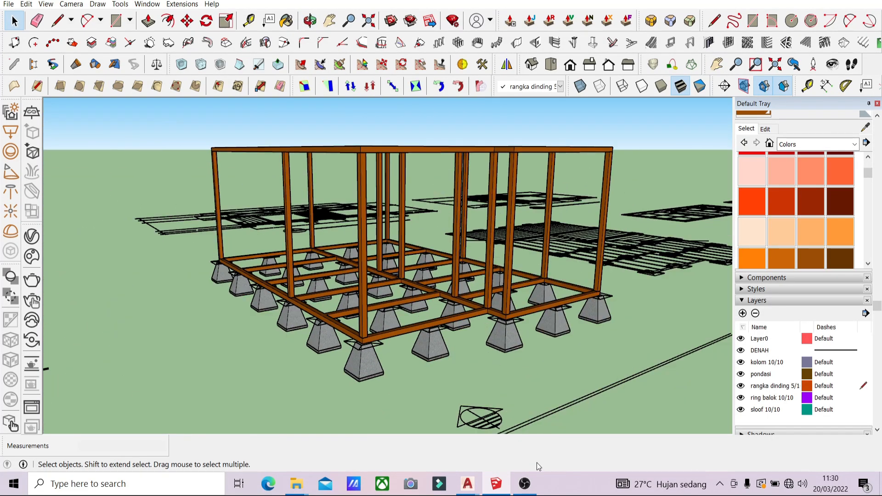